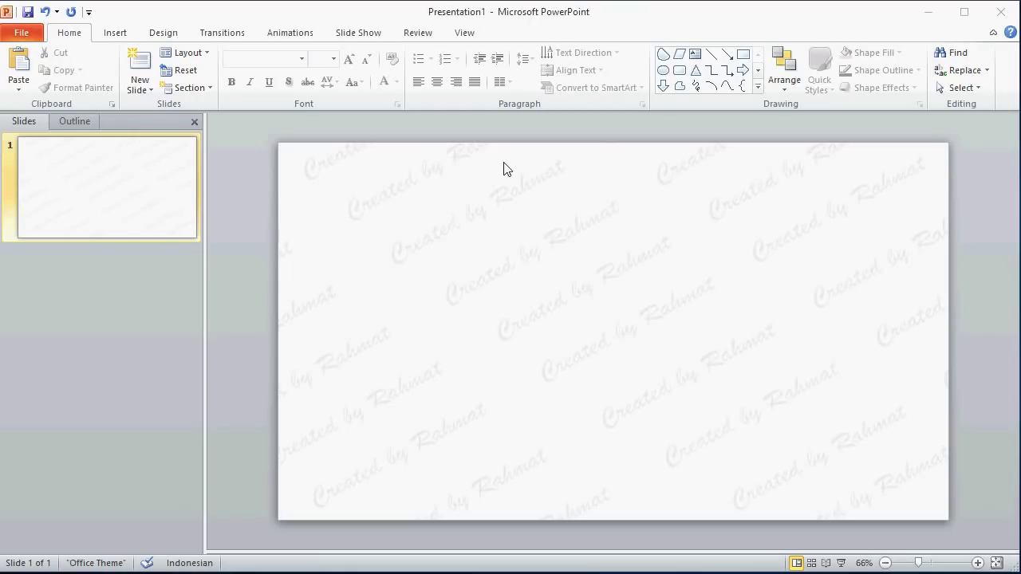
# Step: Check the slide size in Page Setup: 33,86 × 19,05 cm, landscape
pyautogui.click(164, 33)
pyautogui.click(18, 78)
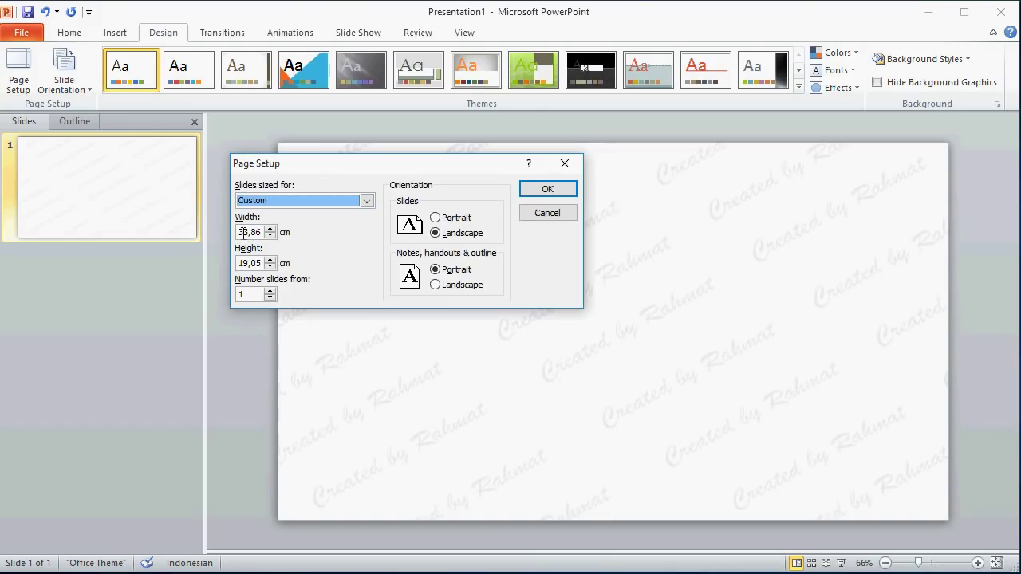
pyautogui.click(548, 190)
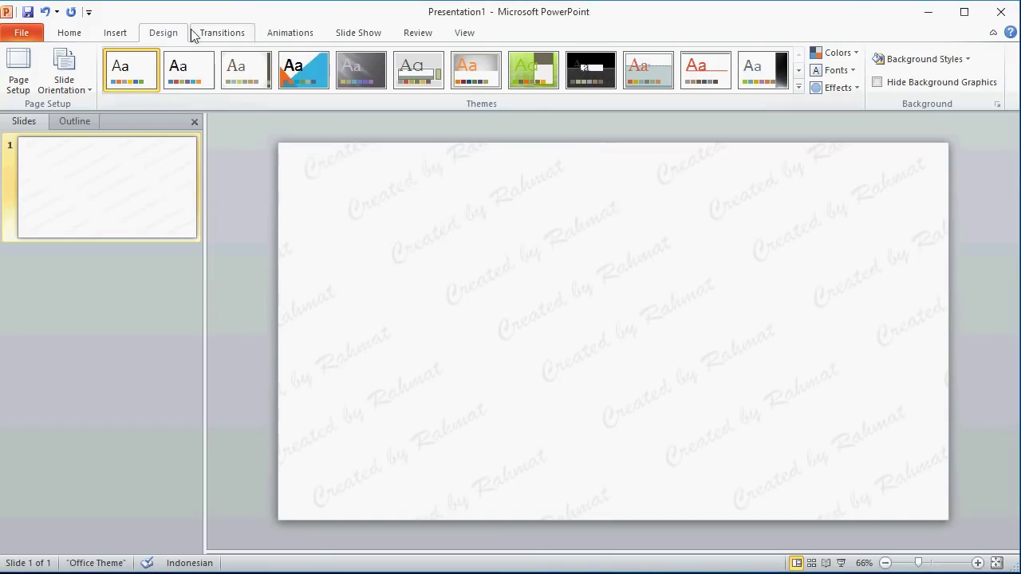
# Step: Give the slide background a solid light green fill
pyautogui.click(906, 64)
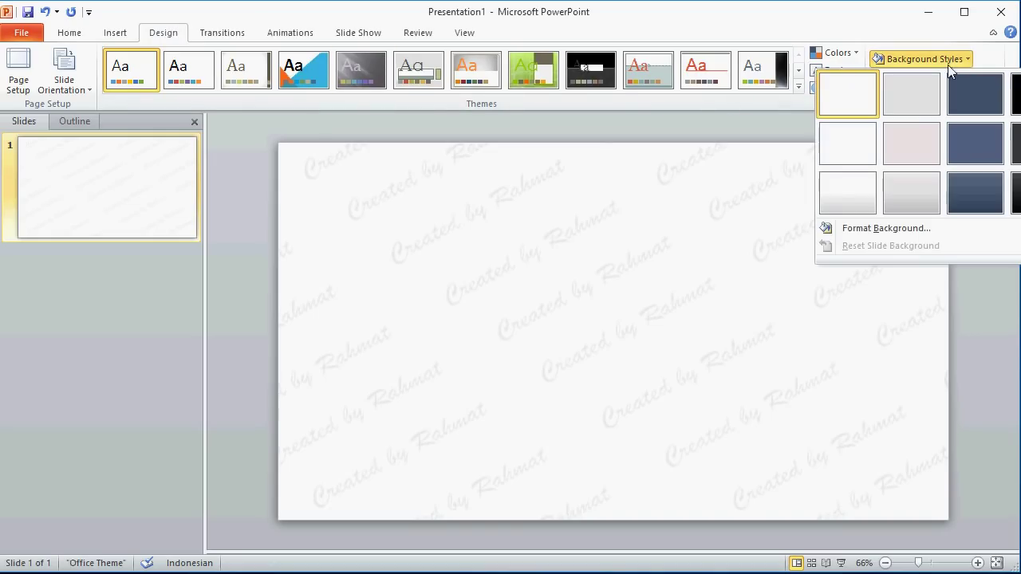
pyautogui.click(865, 228)
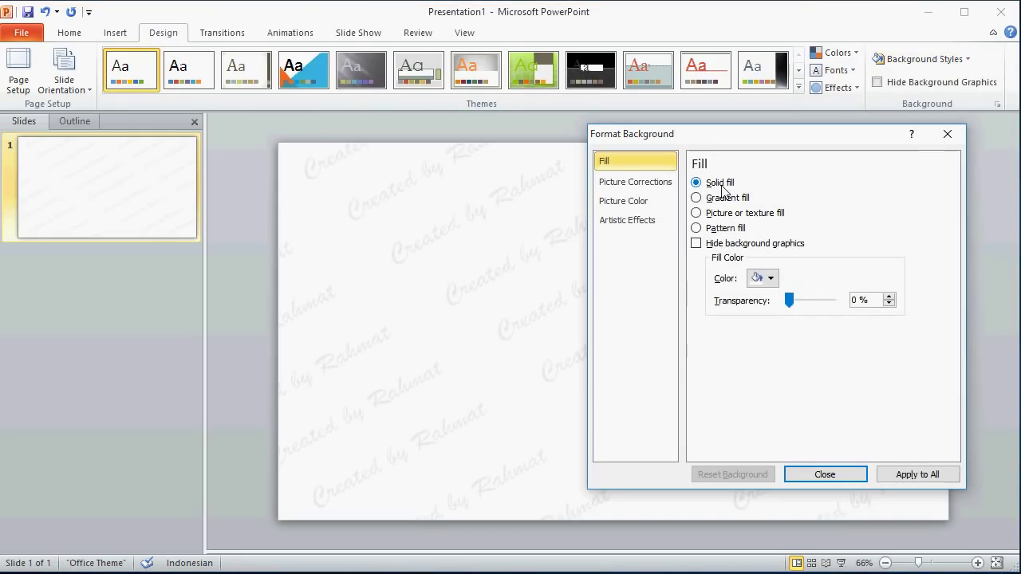
pyautogui.click(767, 279)
pyautogui.click(875, 339)
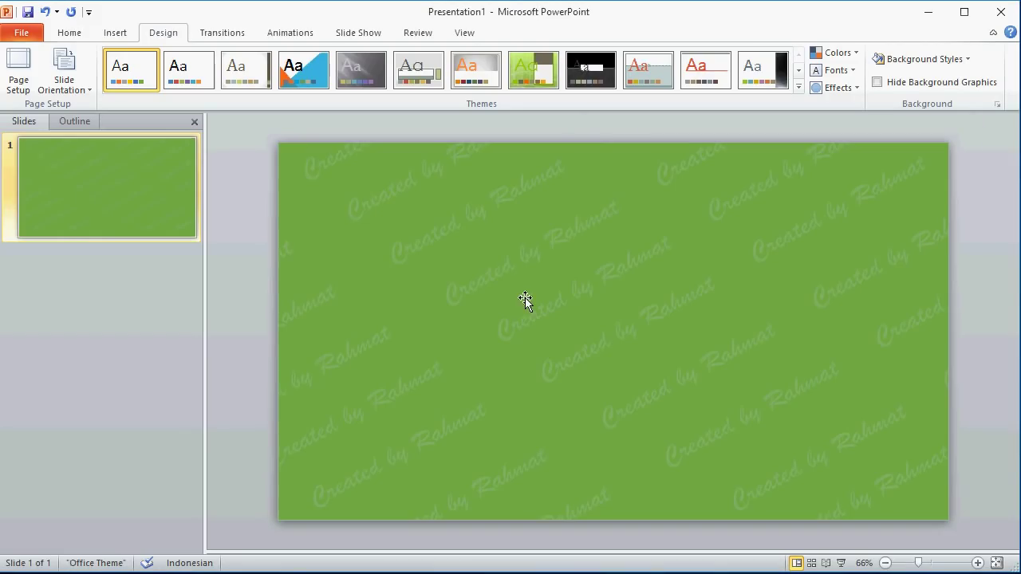
pyautogui.click(115, 32)
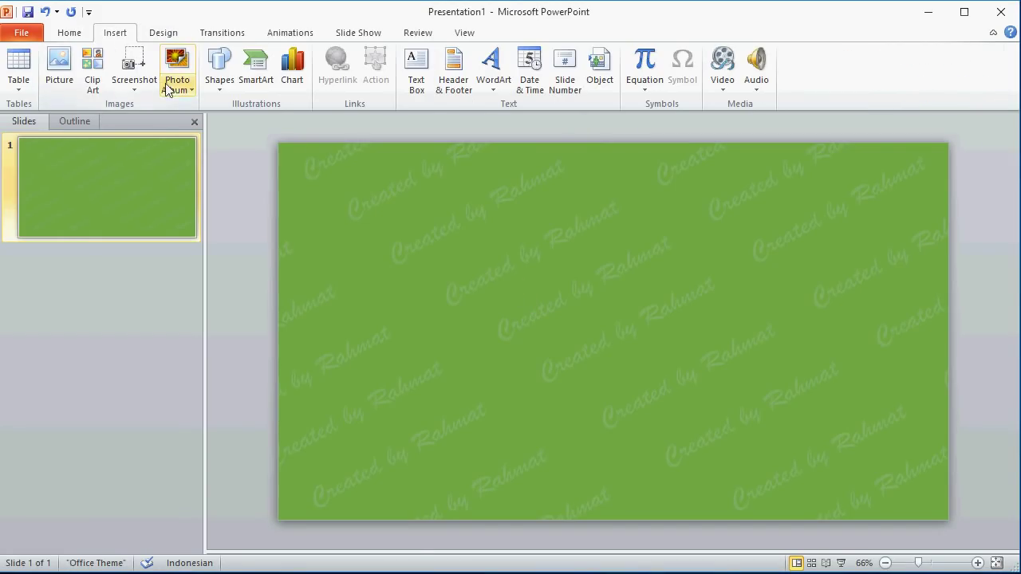
# Step: Draw a freeform band from the lower left to the upper right of the slide
pyautogui.click(232, 90)
pyautogui.click(372, 171)
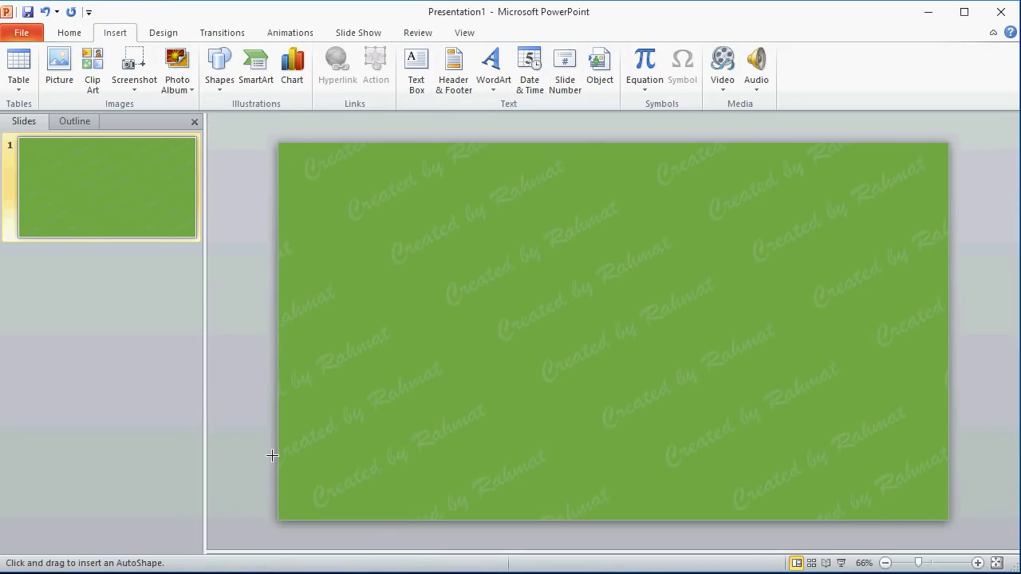
pyautogui.moveTo(848, 250); pyautogui.dragTo(943, 211)
pyautogui.moveTo(275, 457); pyautogui.dragTo(277, 460)
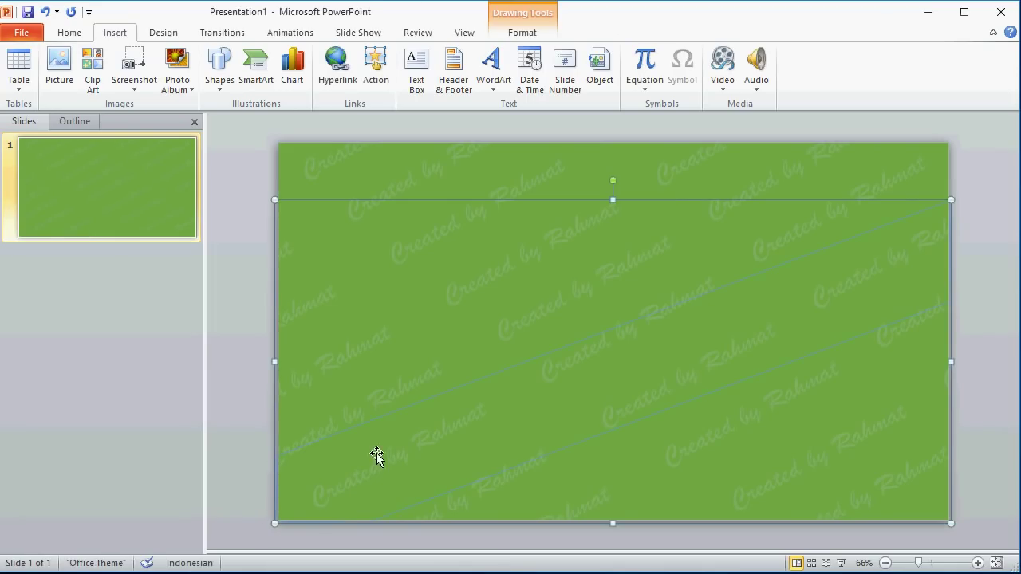
# Step: Fill the road band grey and give it a darker grey outline
pyautogui.click(519, 32)
pyautogui.click(408, 53)
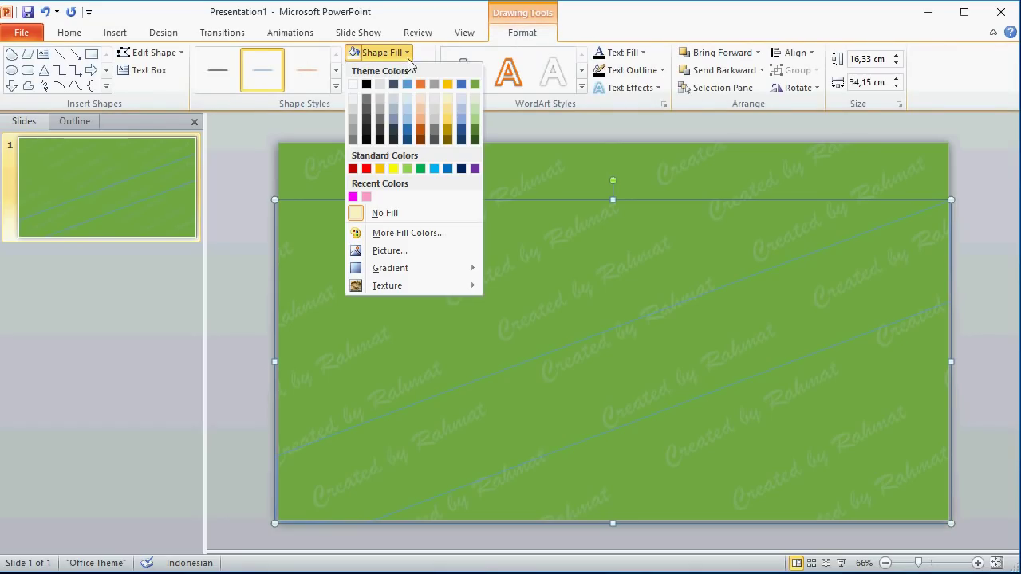
pyautogui.click(355, 135)
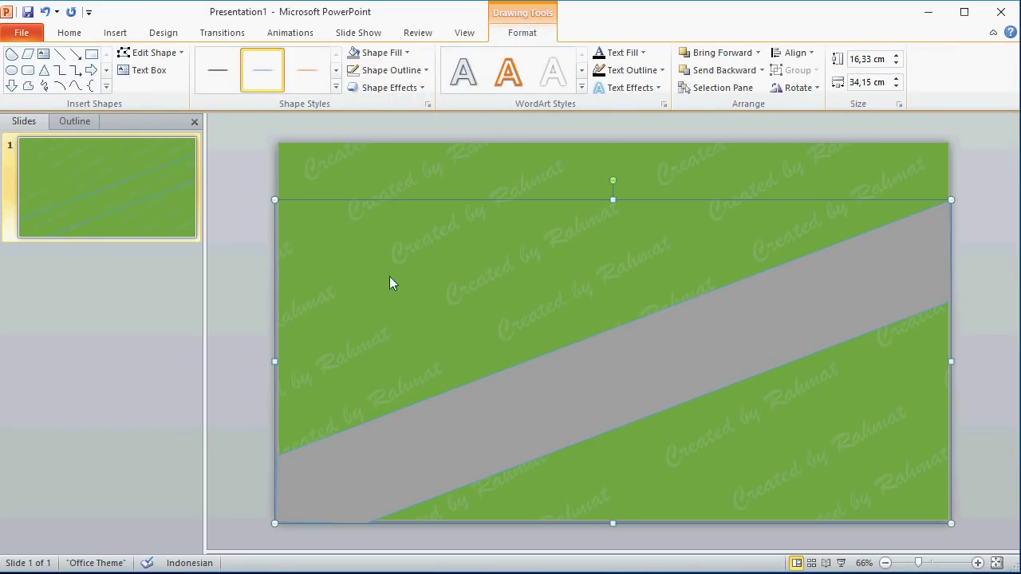
pyautogui.click(399, 71)
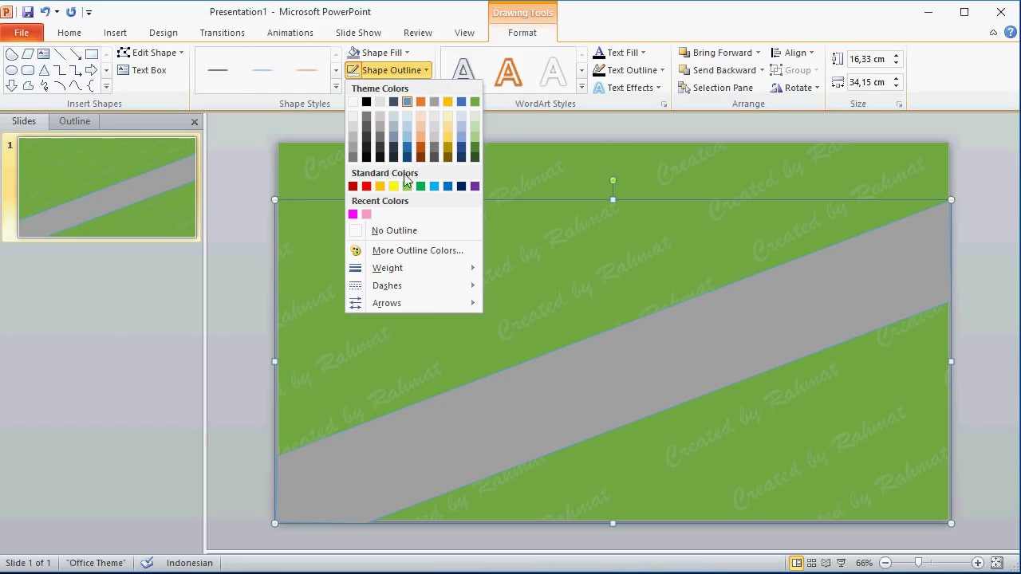
pyautogui.click(379, 137)
pyautogui.press('Escape')
pyautogui.click(115, 32)
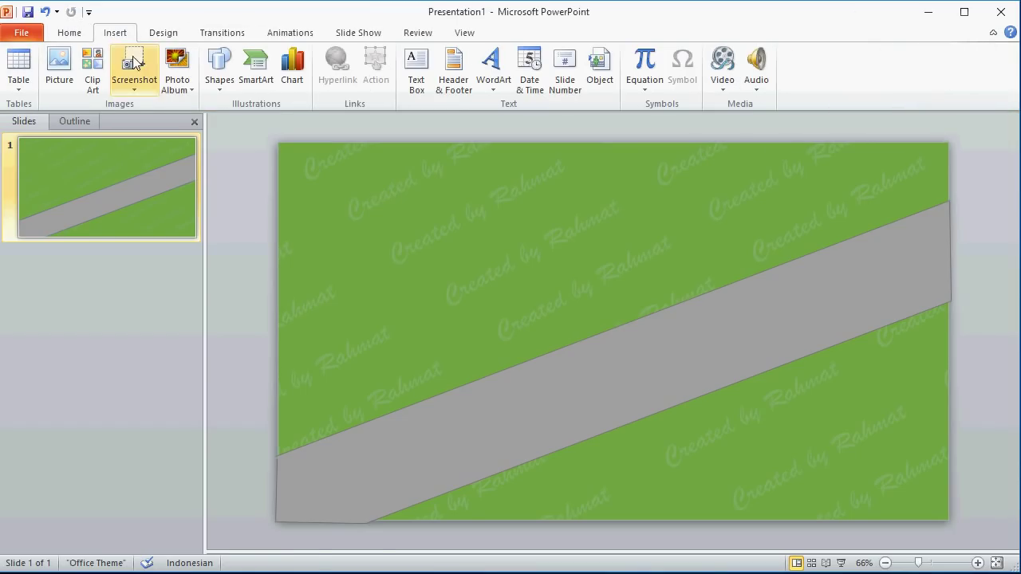
# Step: Draw a small rectangle and size it to 0,37 × 4,6 cm
pyautogui.click(217, 79)
pyautogui.click(276, 227)
pyautogui.moveTo(253, 237); pyautogui.dragTo(318, 258)
pyautogui.click(538, 36)
pyautogui.click(852, 59)
pyautogui.write('0,37')
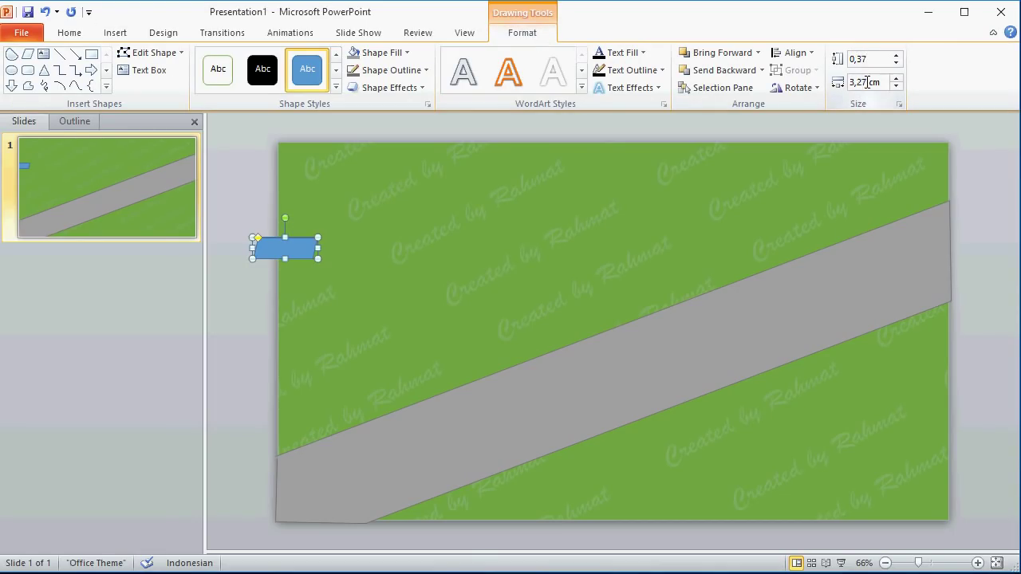
pyautogui.click(865, 82)
pyautogui.write('4,6')
pyautogui.press('Return')
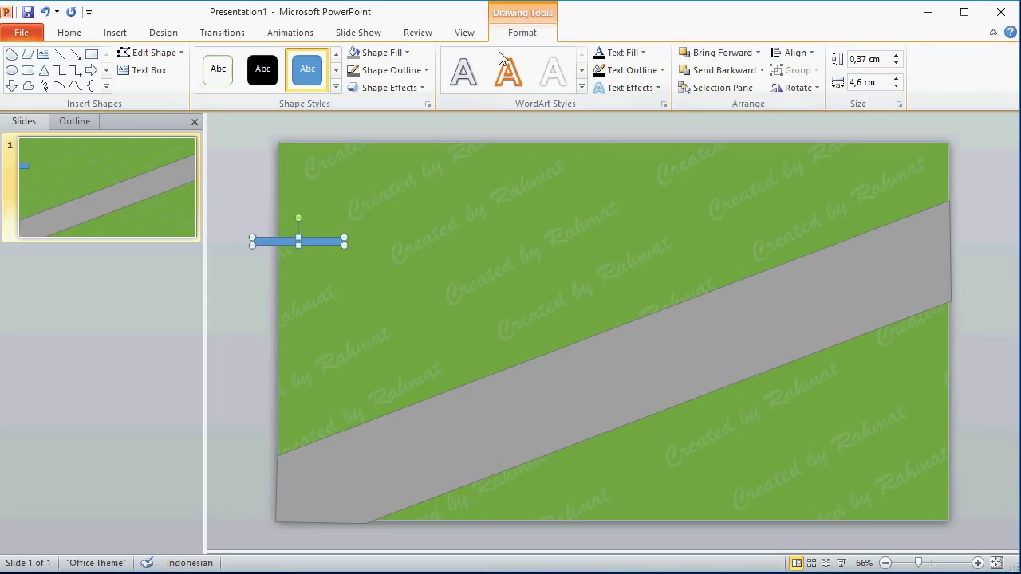
# Step: Give the bar a white fill and no outline
pyautogui.click(384, 54)
pyautogui.click(353, 84)
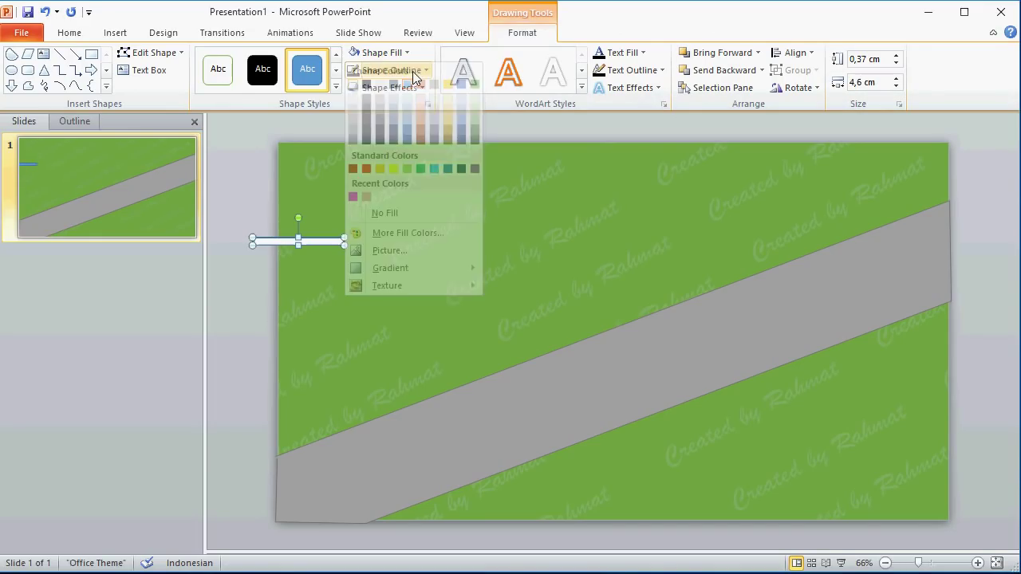
pyautogui.click(394, 70)
pyautogui.click(387, 232)
pyautogui.rightClick(305, 245)
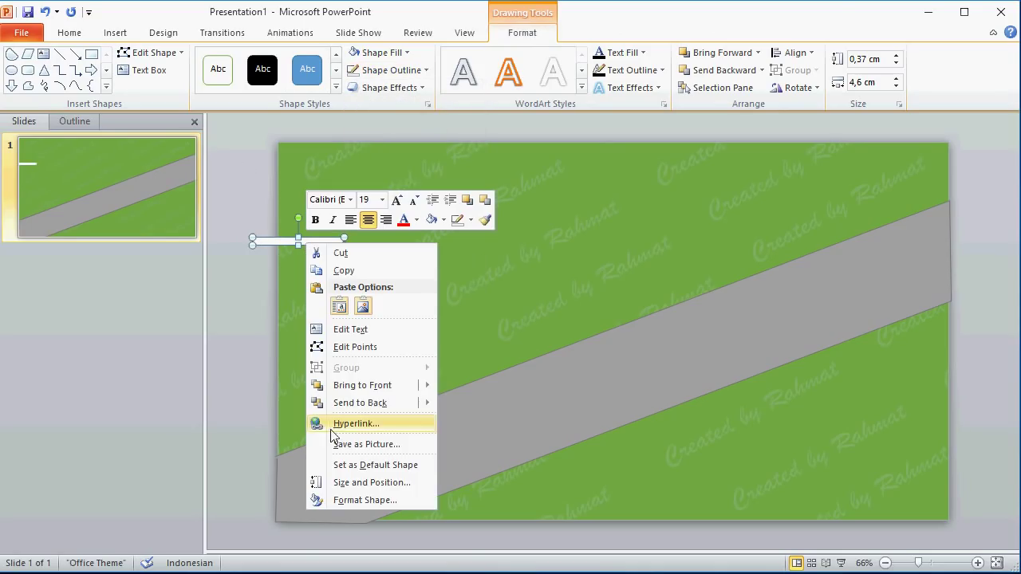
pyautogui.click(340, 497)
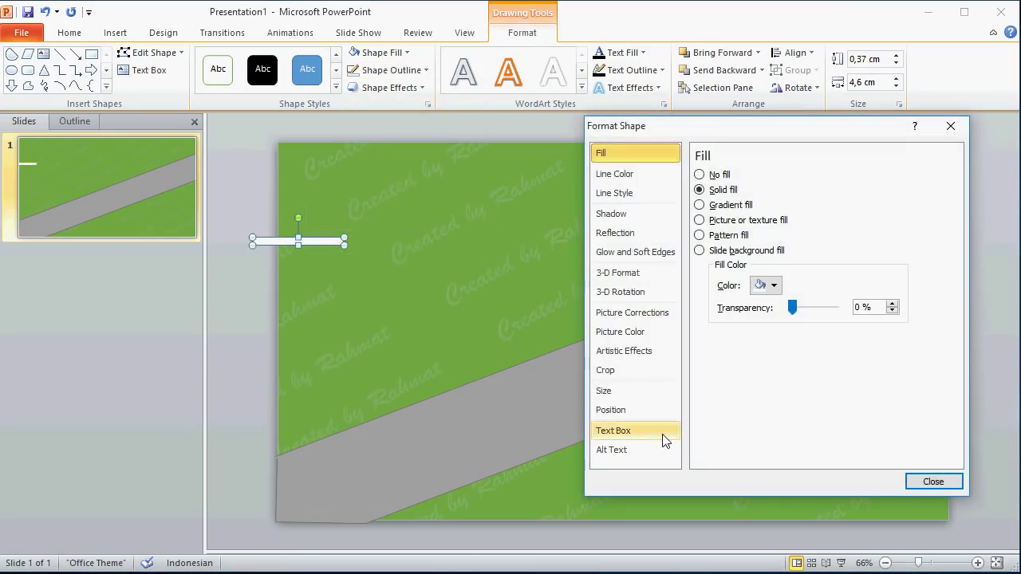
pyautogui.click(917, 482)
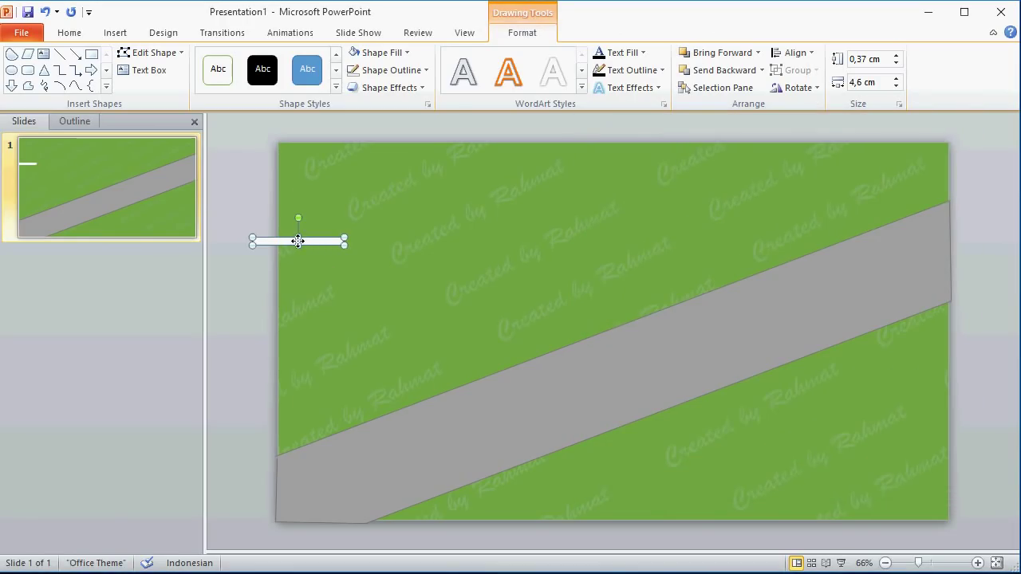
# Step: Rotate the white bar to 340° and move it onto the lower-left road
pyautogui.rightClick(298, 241)
pyautogui.click(335, 478)
pyautogui.click(775, 212)
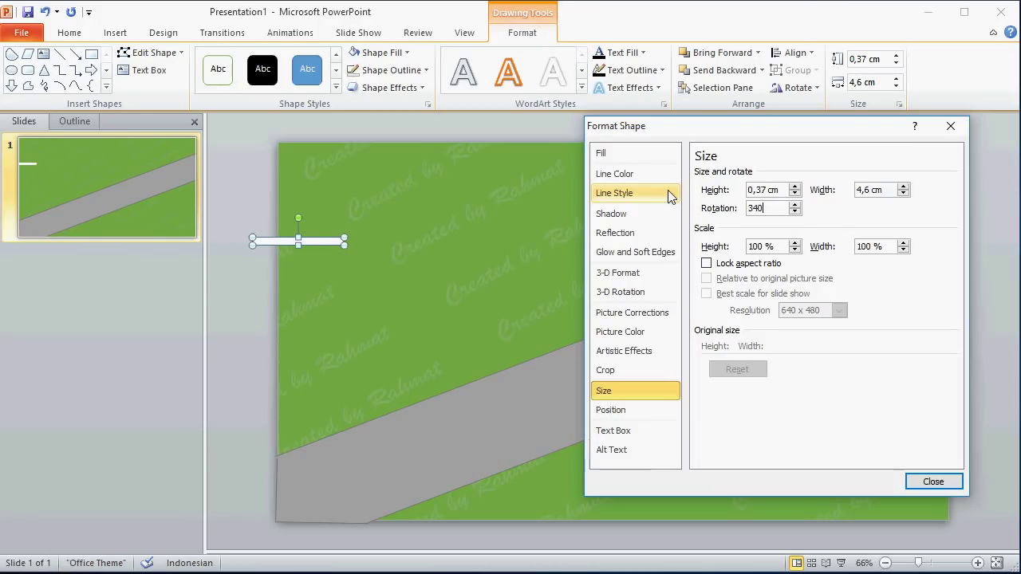
pyautogui.press('Return')
pyautogui.moveTo(321, 239)
pyautogui.mouseDown()
pyautogui.moveTo(390, 469)
pyautogui.moveTo(396, 457)
pyautogui.moveTo(401, 468)
pyautogui.mouseUp()
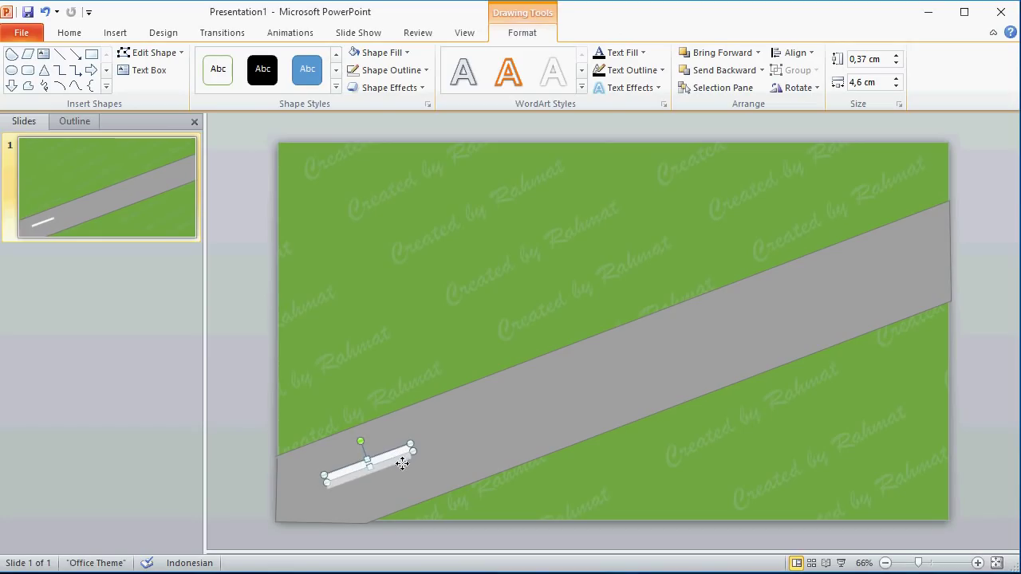
pyautogui.rightClick(401, 469)
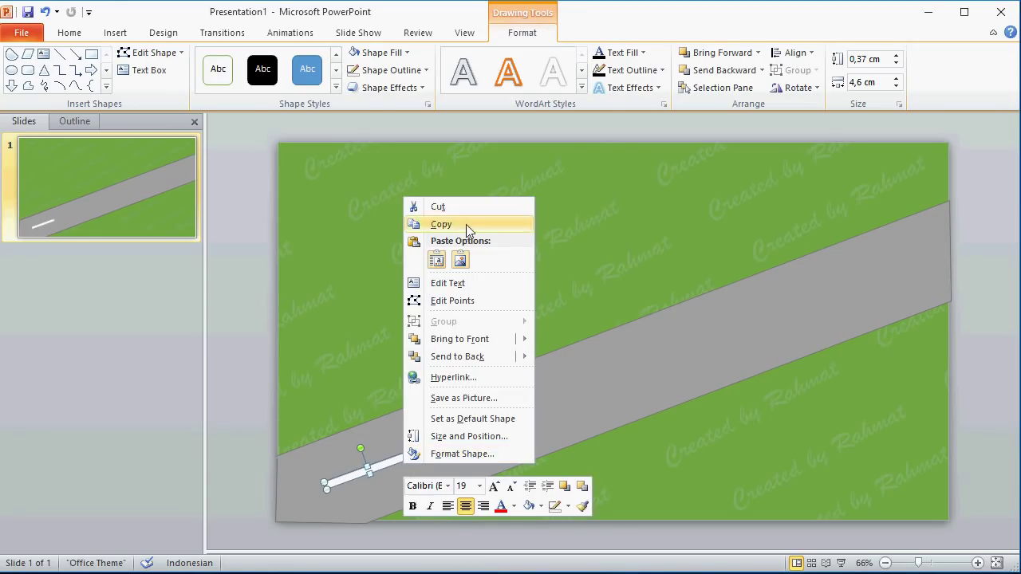
# Step: Paste three copies of the lane marking, spaced evenly up the road
pyautogui.click(441, 224)
pyautogui.click(69, 32)
pyautogui.click(20, 63)
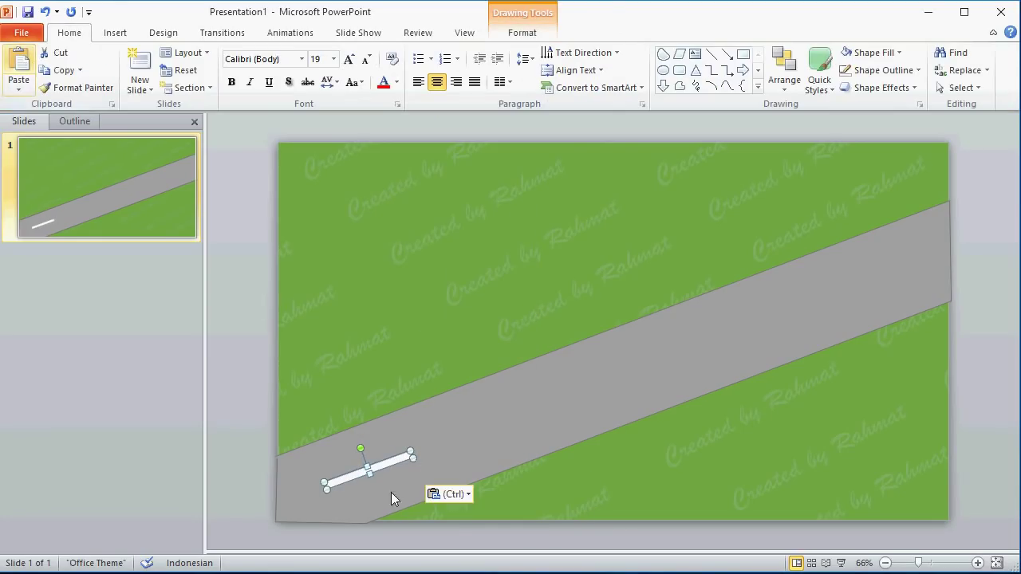
pyautogui.moveTo(391, 468); pyautogui.dragTo(569, 396)
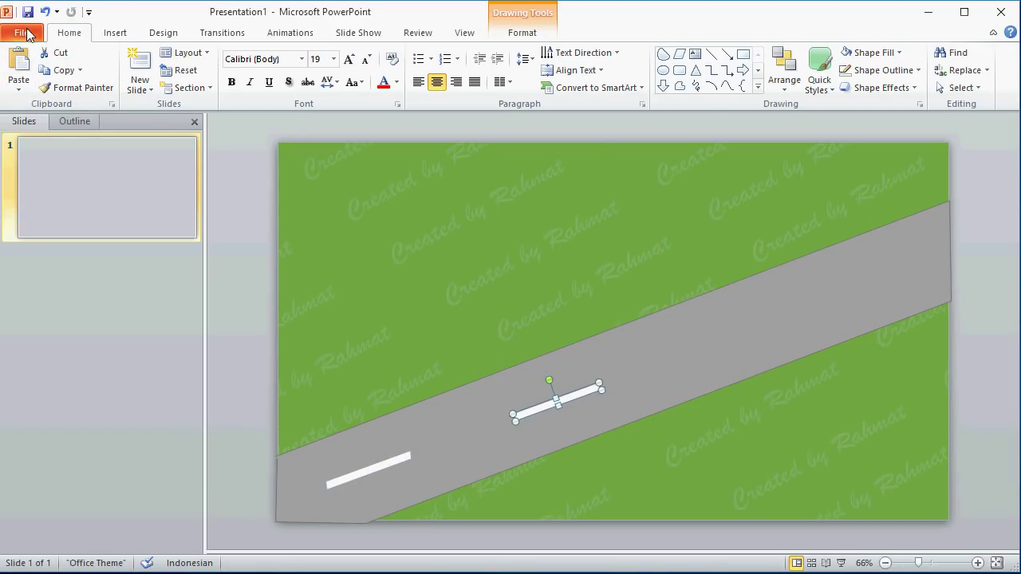
pyautogui.hotkey('ctrl', 'v')
pyautogui.moveTo(407, 472); pyautogui.dragTo(771, 324)
pyautogui.click(17, 63)
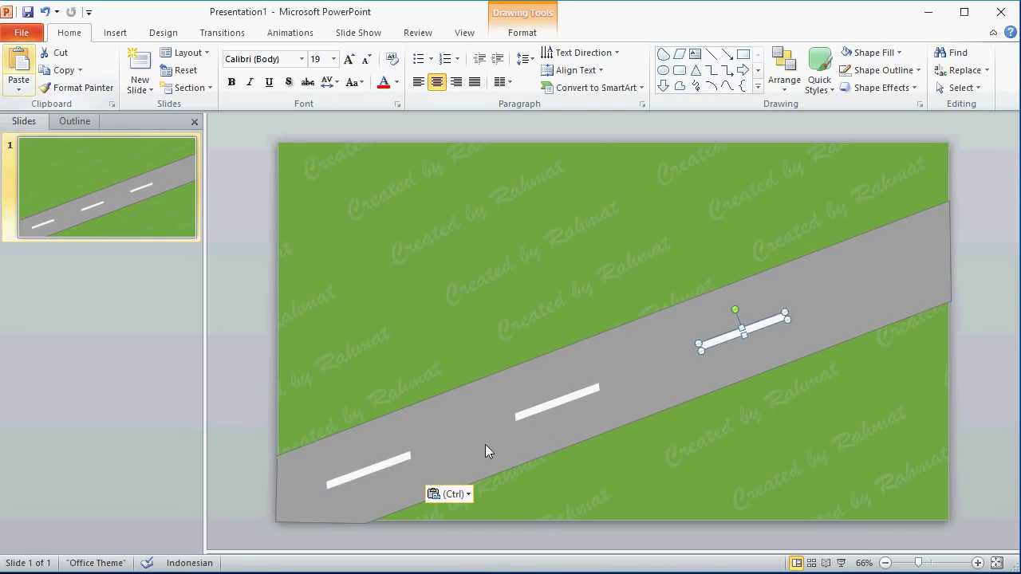
pyautogui.moveTo(399, 474); pyautogui.dragTo(917, 263)
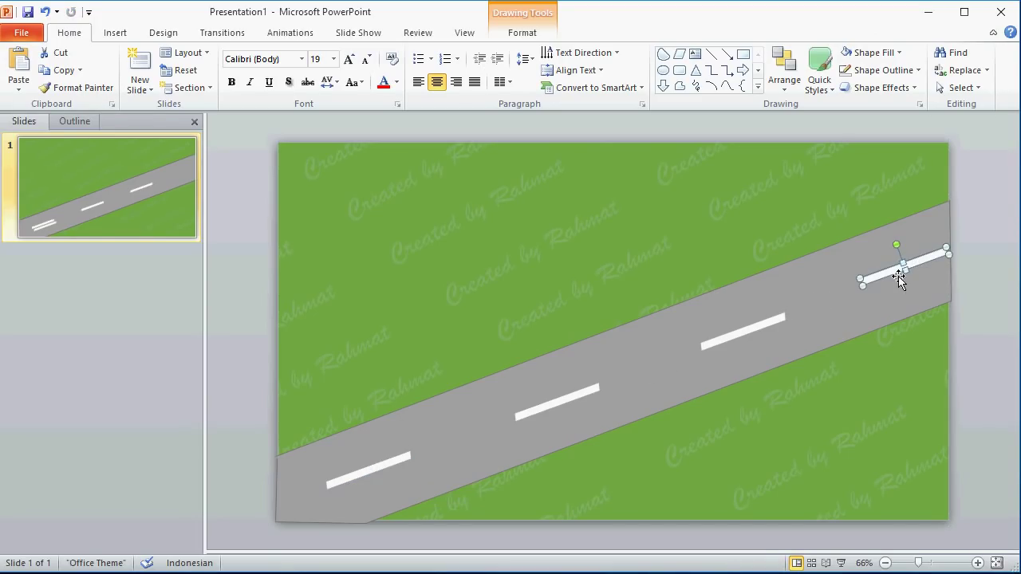
pyautogui.press('Left')
pyautogui.press('Left')
pyautogui.moveTo(752, 329); pyautogui.dragTo(739, 336)
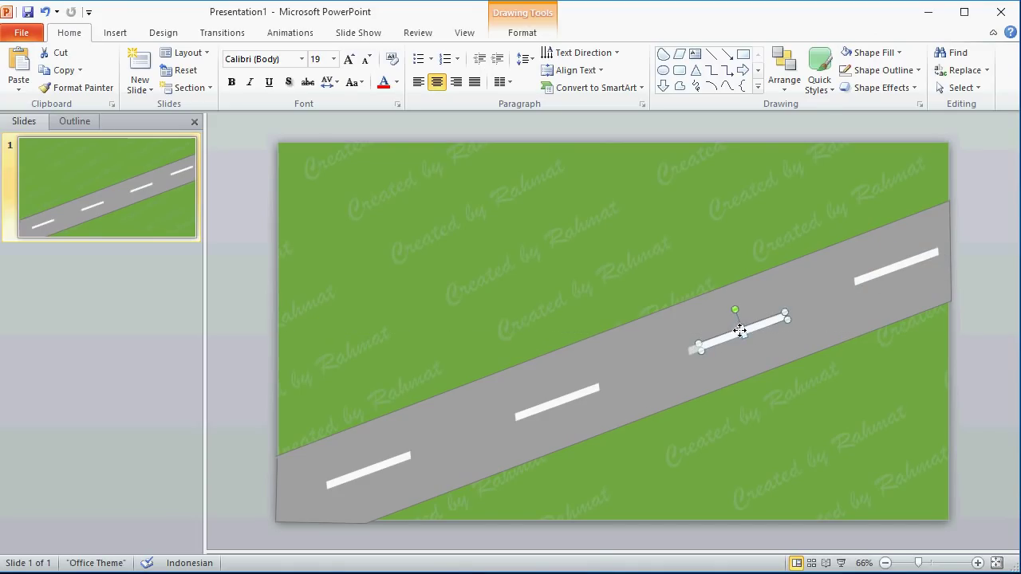
# Step: Select all four lane markings and the road, then group them
pyautogui.click(899, 271)
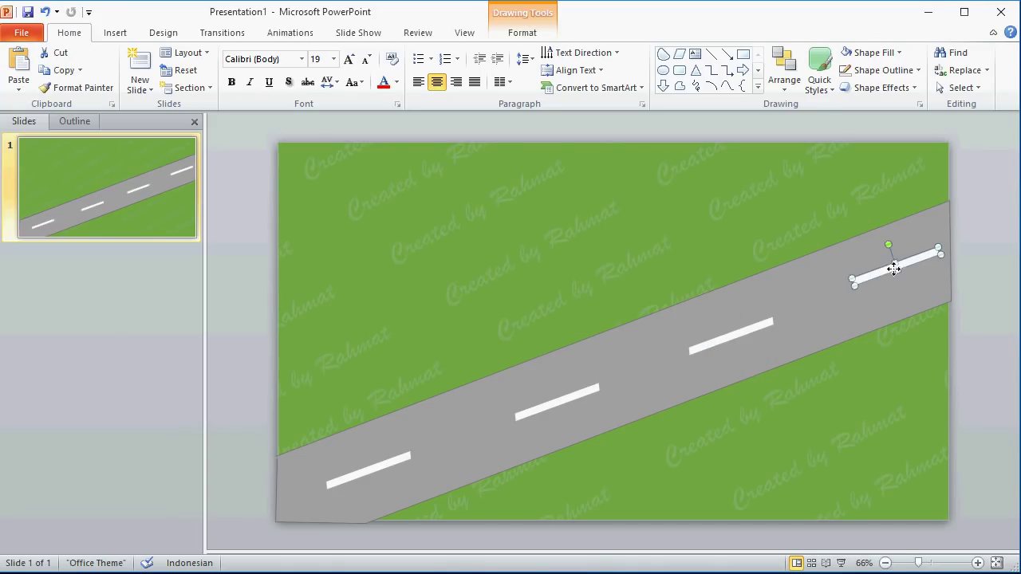
pyautogui.click(988, 234)
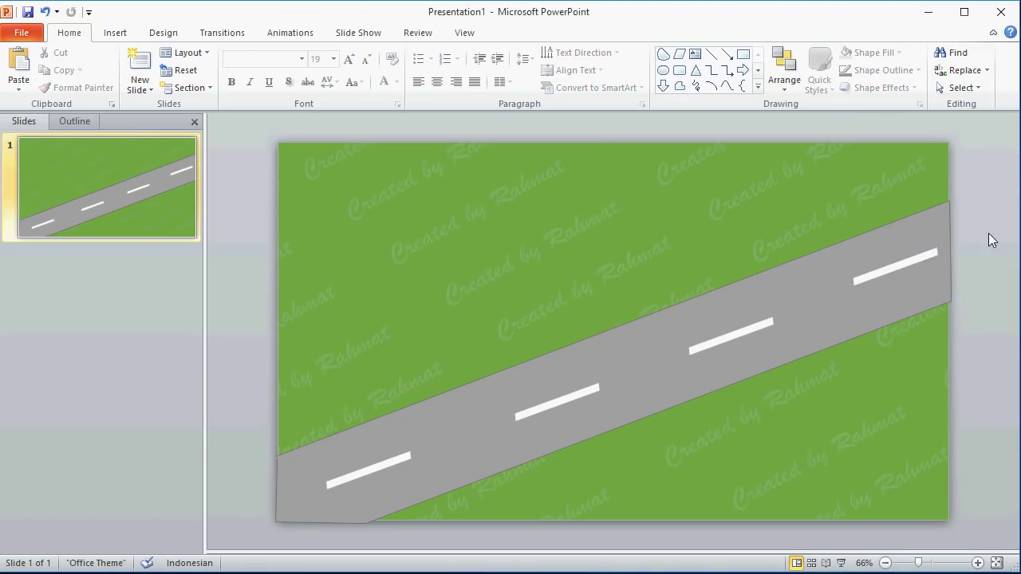
pyautogui.click(366, 465)
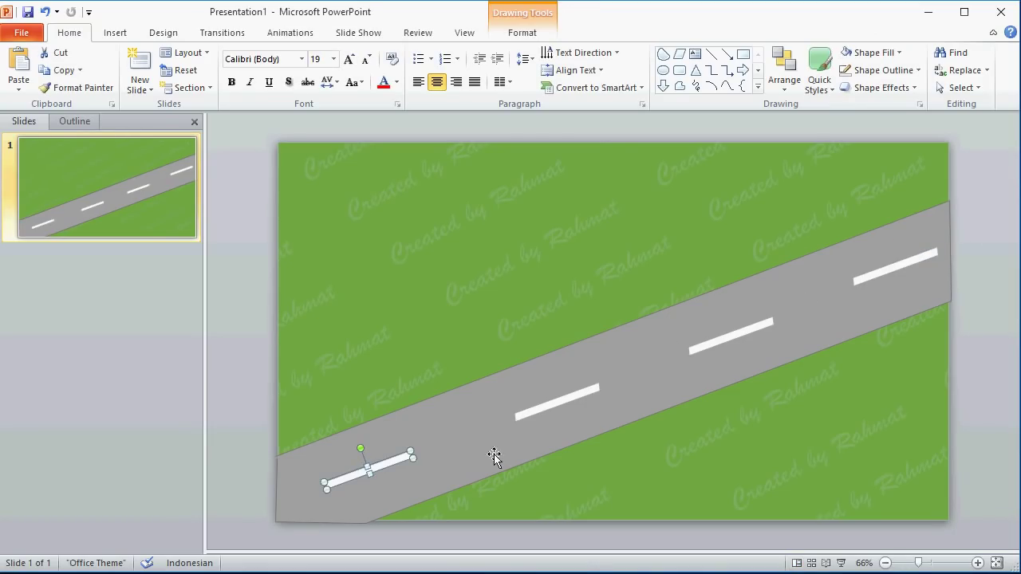
pyautogui.keyDown('shift'); pyautogui.click(581, 399); pyautogui.keyUp('shift')
pyautogui.keyDown('shift'); pyautogui.click(722, 341); pyautogui.keyUp('shift')
pyautogui.keyDown('shift'); pyautogui.click(874, 268); pyautogui.keyUp('shift')
pyautogui.keyDown('shift'); pyautogui.click(874, 275); pyautogui.keyUp('shift')
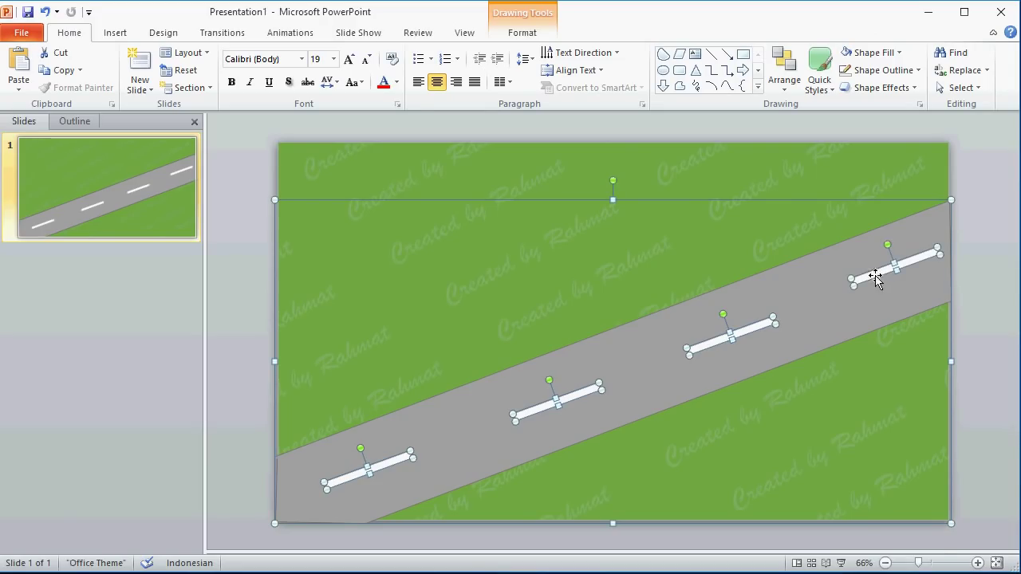
pyautogui.rightClick(741, 329)
pyautogui.moveTo(849, 415)
pyautogui.click(895, 415)
pyautogui.click(229, 212)
# Step: Pick a basic shape from the Shapes gallery, then cancel drawing it
pyautogui.click(118, 36)
pyautogui.click(228, 89)
pyautogui.click(259, 243)
pyautogui.press('Escape')
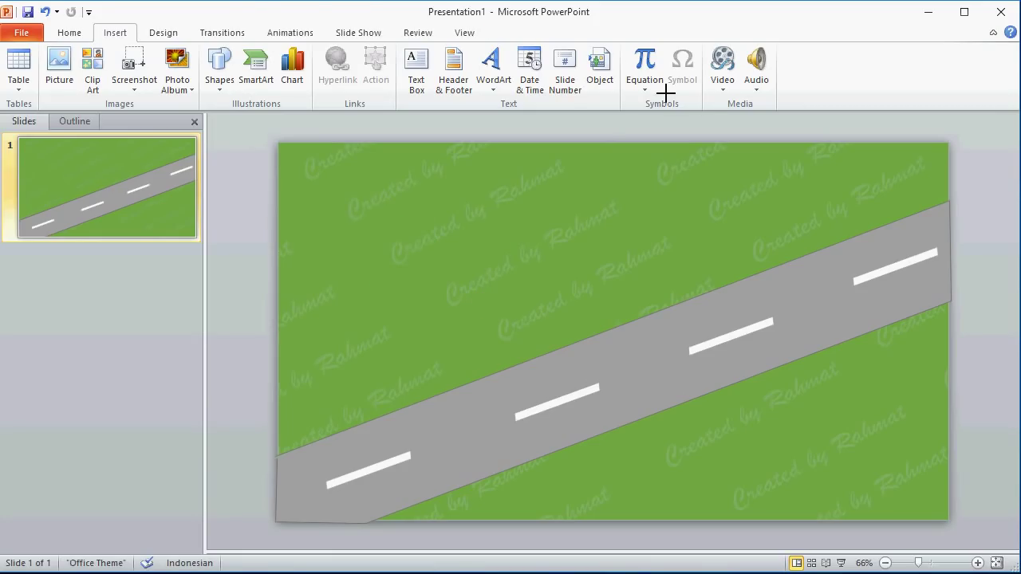
# Step: Make the blue pie shape 15,26 × 13,03 cm and rotate it 113°
pyautogui.click(868, 60)
pyautogui.write('15,26')
pyautogui.click(866, 85)
pyautogui.write('13,03')
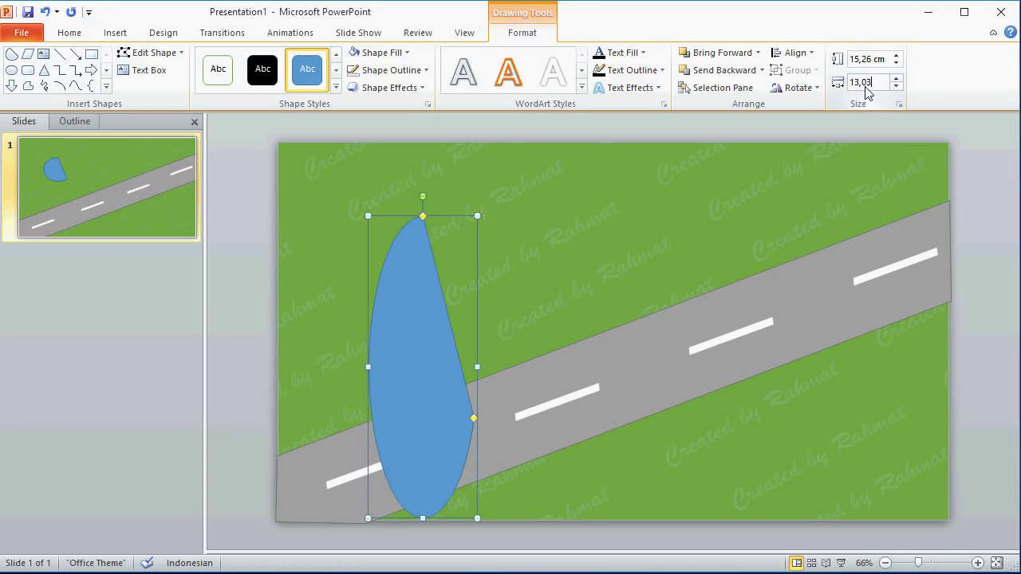
pyautogui.press('Return')
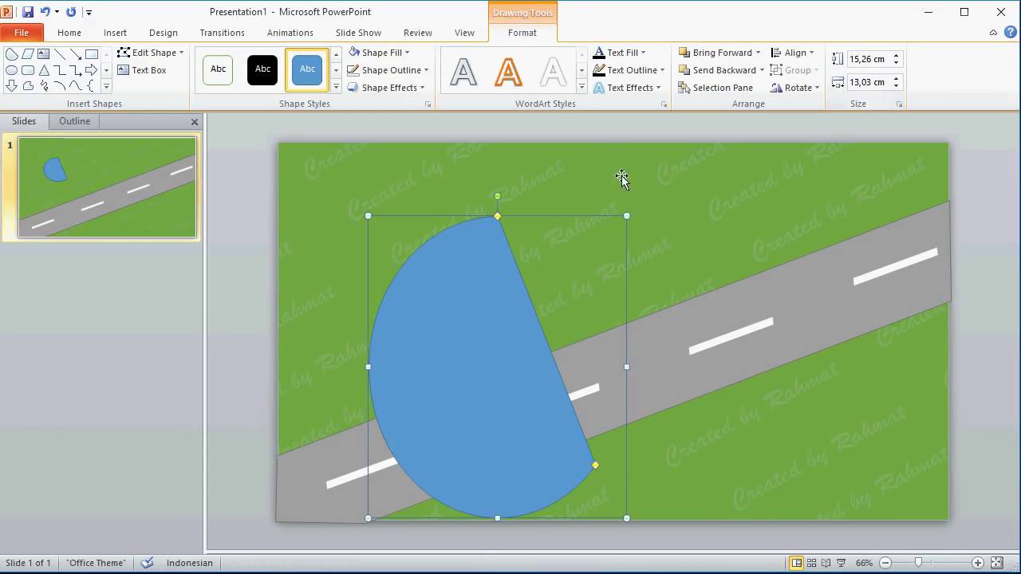
pyautogui.rightClick(477, 288)
pyautogui.click(556, 523)
pyautogui.write('113')
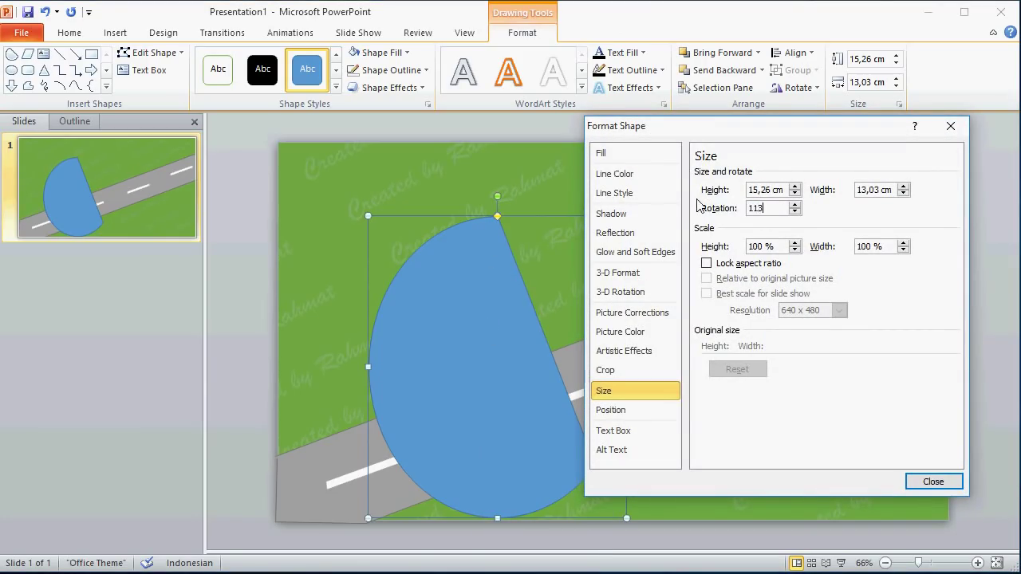
pyautogui.press('Return')
pyautogui.press('Escape')
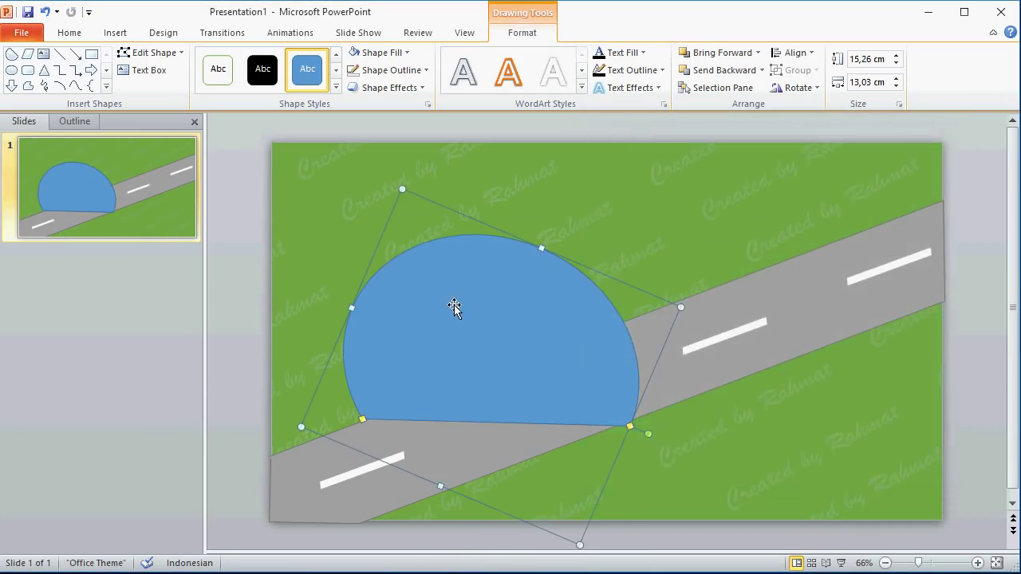
# Step: Paste a copy of the half-disc and resize it to 10,6 × 9,05 cm
pyautogui.rightClick(454, 307)
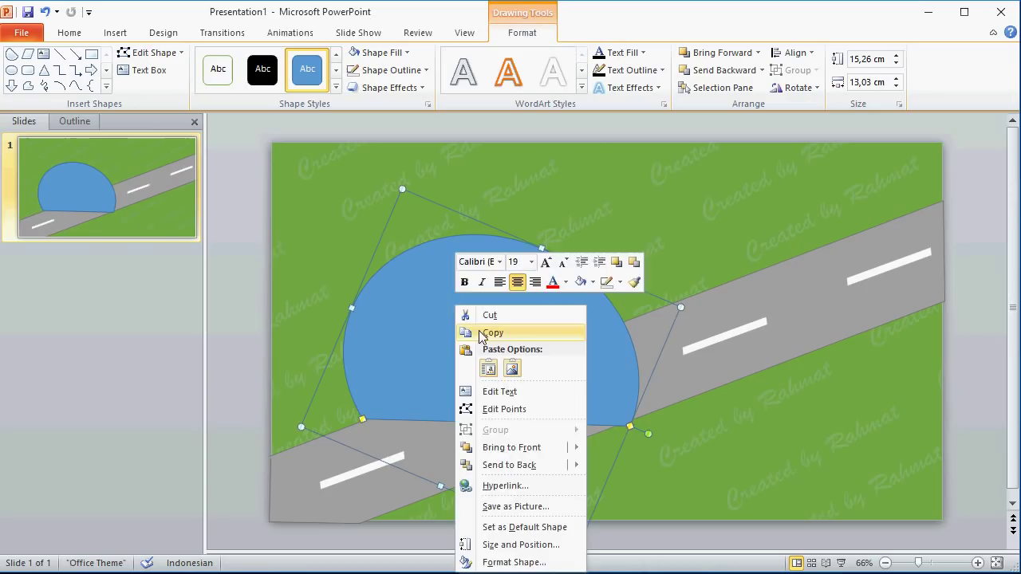
pyautogui.click(53, 34)
pyautogui.click(18, 57)
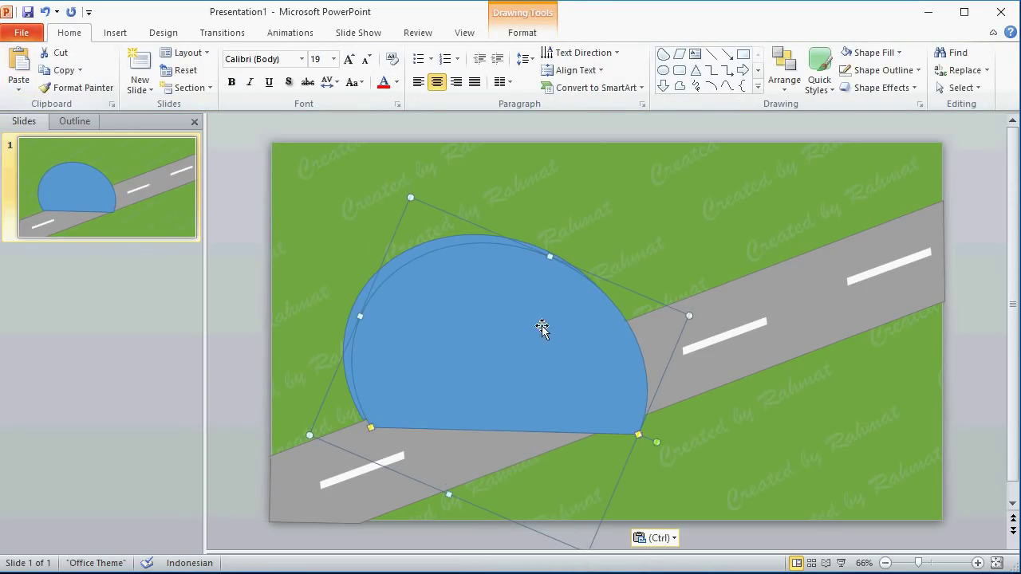
pyautogui.moveTo(496, 334); pyautogui.dragTo(566, 302)
pyautogui.click(515, 34)
pyautogui.click(878, 60)
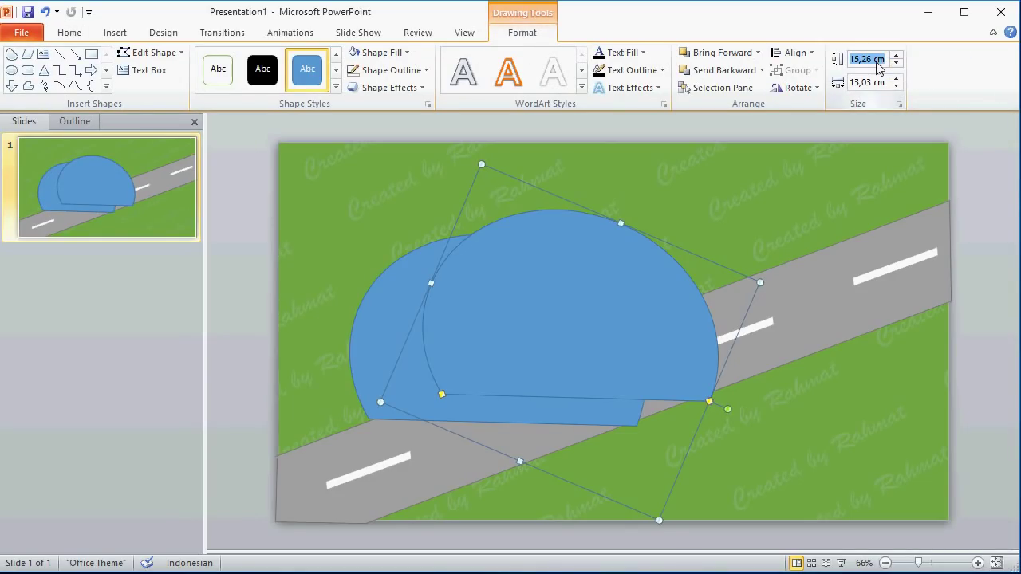
pyautogui.write('10,')
pyautogui.write('6')
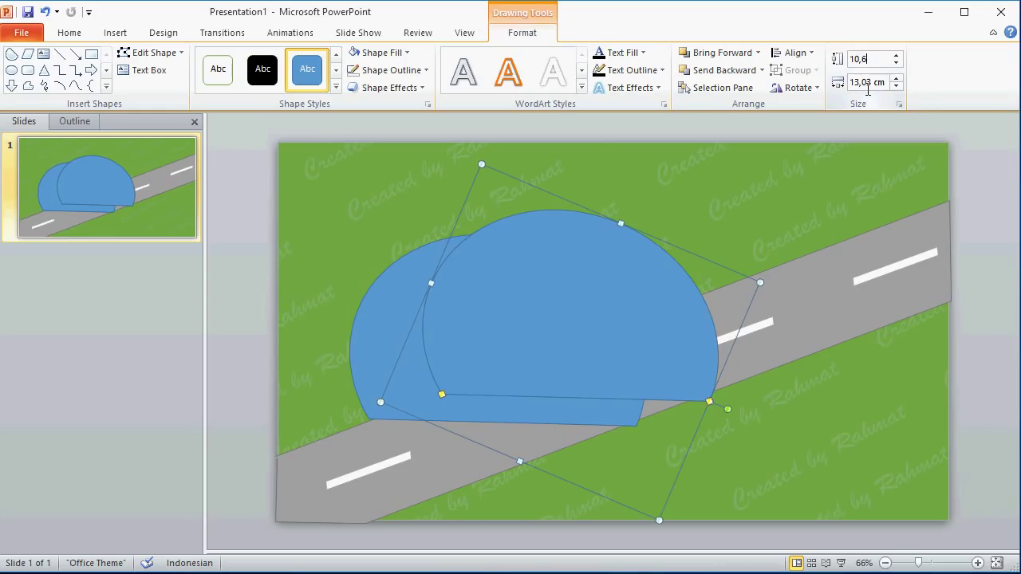
pyautogui.click(882, 82)
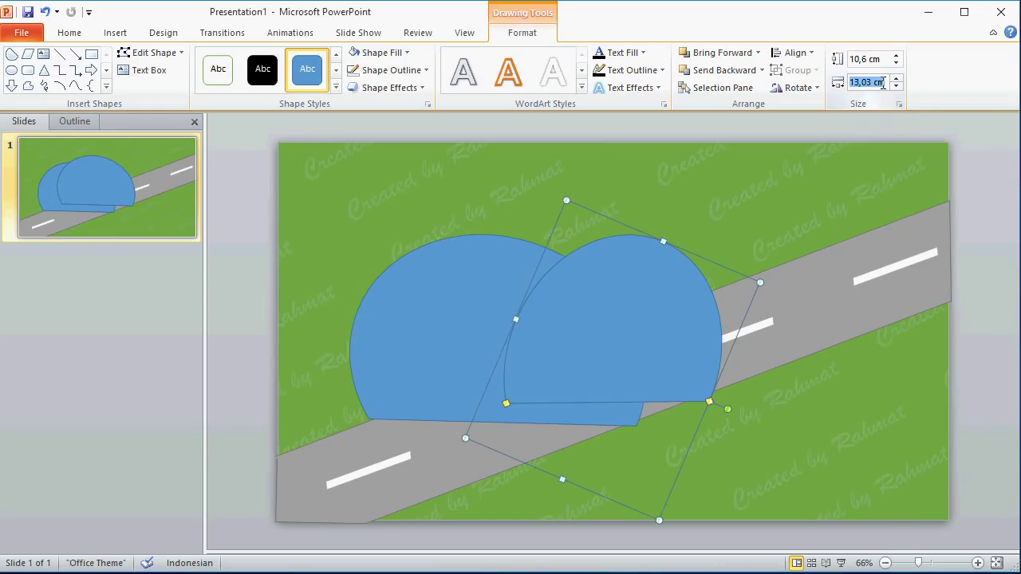
pyautogui.write('9,05')
pyautogui.press('Return')
# Step: Position the small half-disc inside the large one and open the File Info page
pyautogui.moveTo(644, 290); pyautogui.dragTo(513, 358)
pyautogui.hotkey('ctrl', 'z')
pyautogui.hotkey('ctrl', 'Up')
pyautogui.hotkey('ctrl', 'Up')
pyautogui.hotkey('ctrl', 'Up')
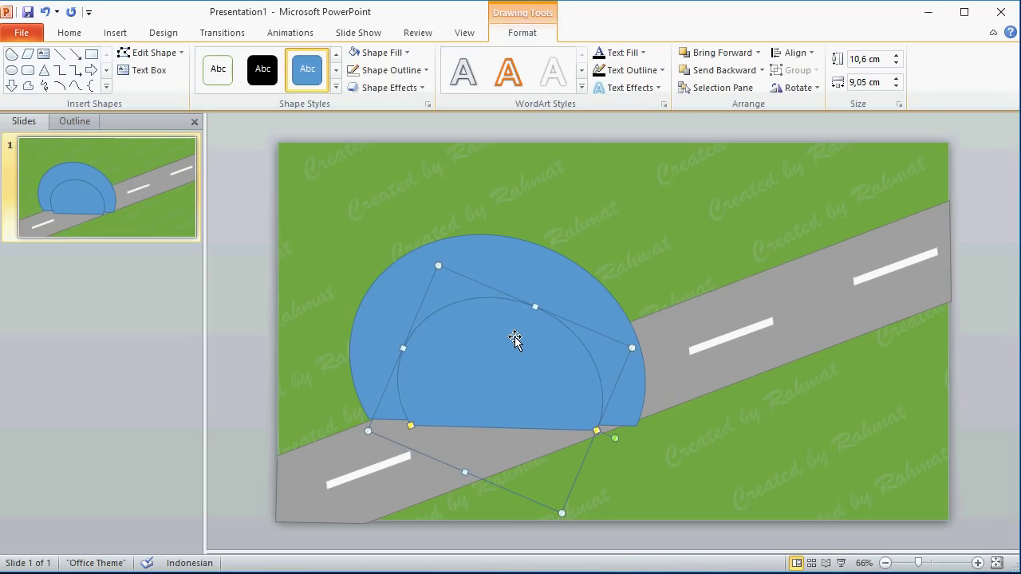
pyautogui.click(21, 35)
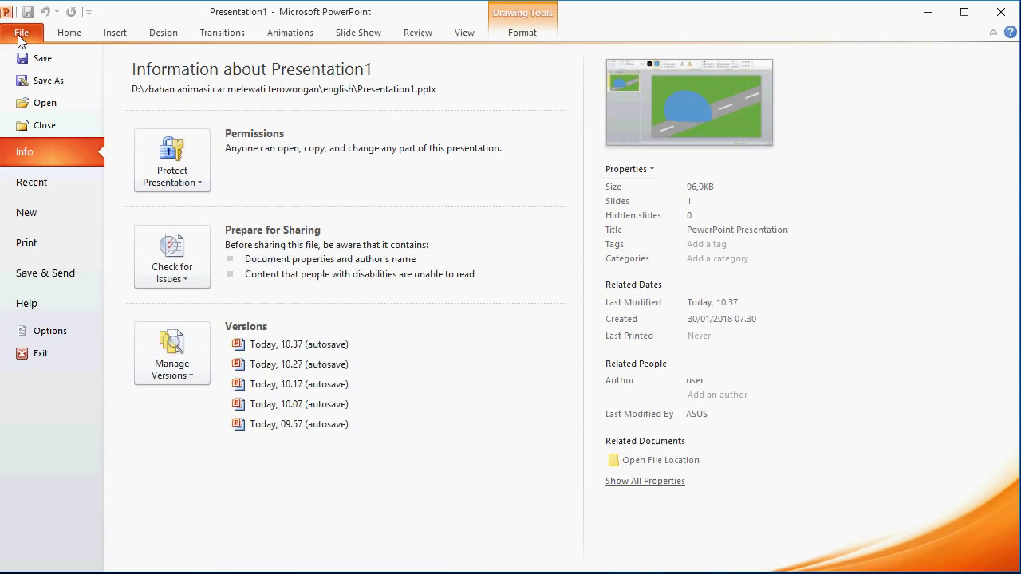
# Step: In Customize Ribbon, add a new tab and group containing Shape Subtract from All Commands
pyautogui.click(48, 330)
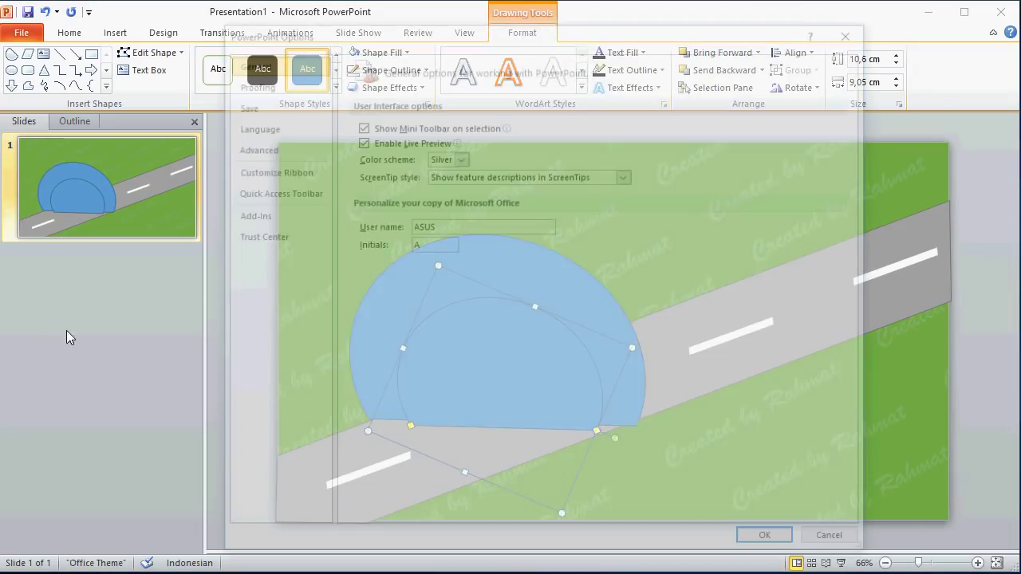
pyautogui.click(269, 172)
pyautogui.click(542, 111)
pyautogui.click(415, 151)
pyautogui.moveTo(543, 165); pyautogui.dragTo(545, 455)
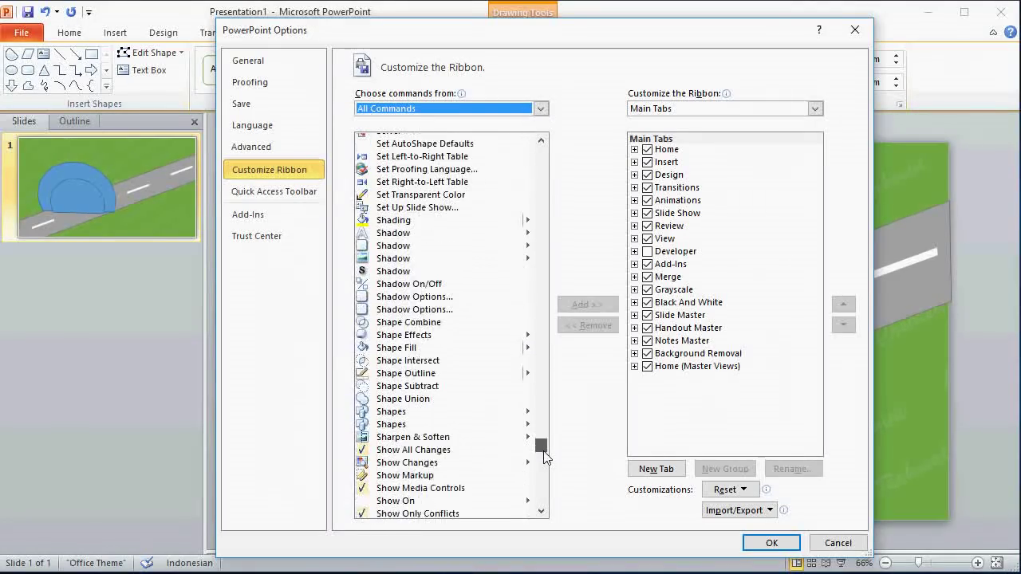
pyautogui.click(667, 152)
pyautogui.click(678, 469)
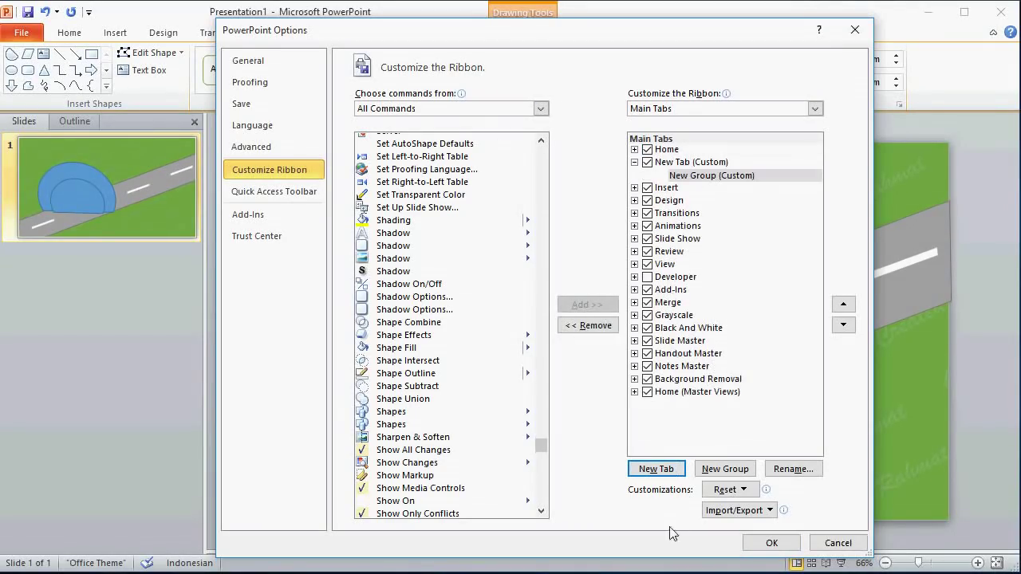
pyautogui.click(408, 386)
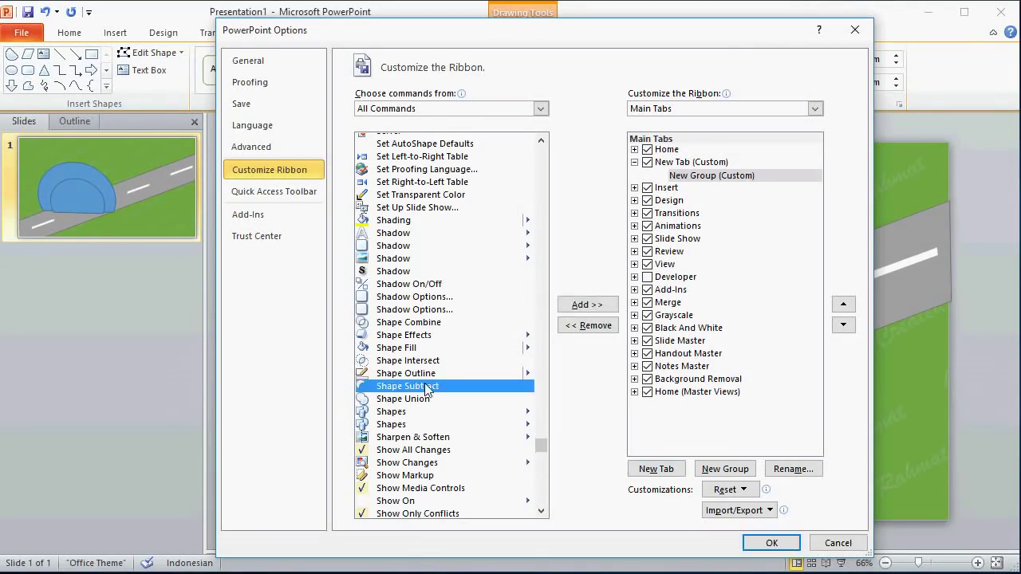
pyautogui.click(575, 305)
pyautogui.click(770, 544)
# Step: Select both half-discs and subtract the inner one from the larger
pyautogui.click(120, 33)
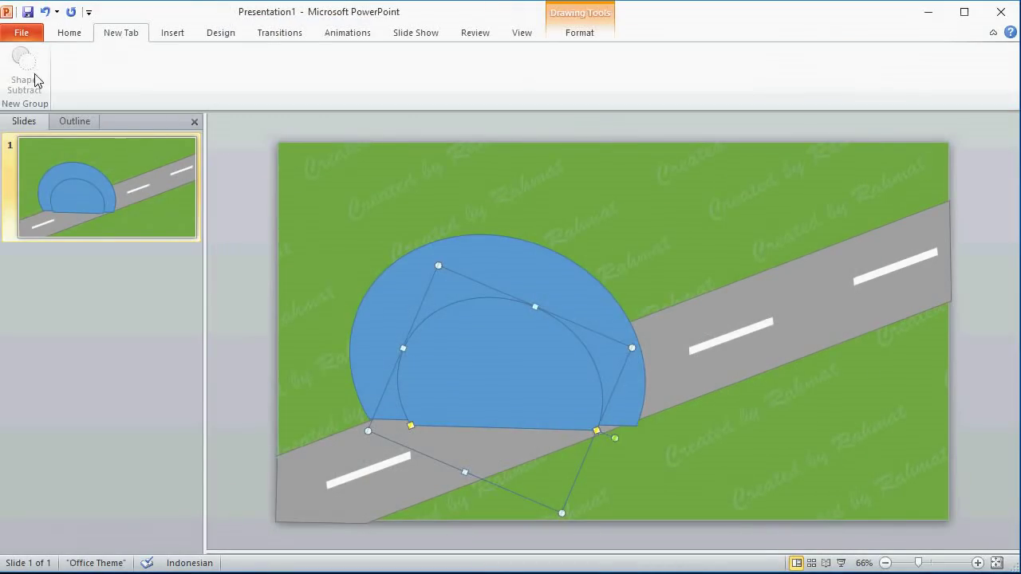
pyautogui.click(398, 291)
pyautogui.click(334, 285)
pyautogui.click(437, 289)
pyautogui.keyDown('shift'); pyautogui.click(522, 378); pyautogui.keyUp('shift')
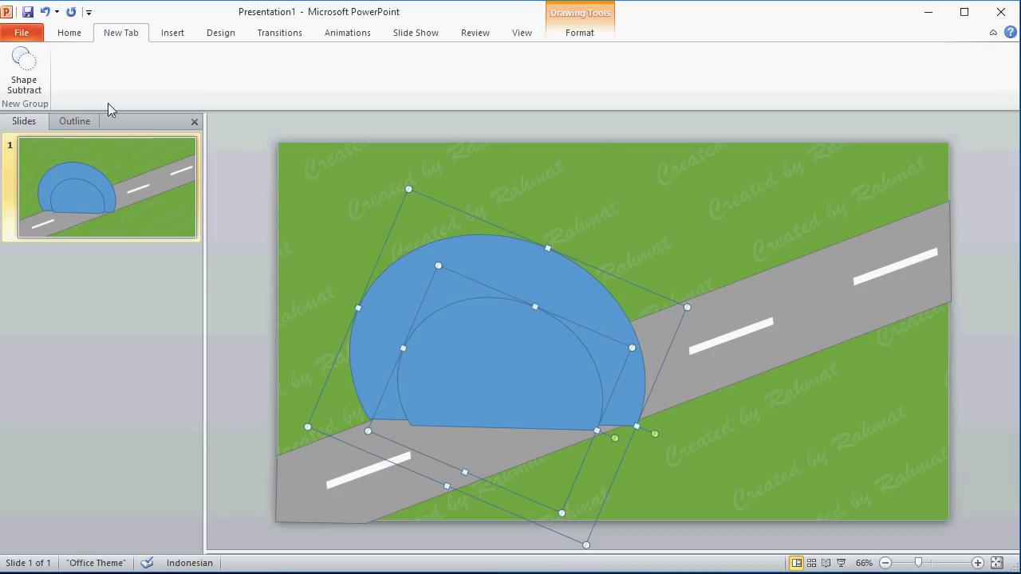
pyautogui.click(30, 83)
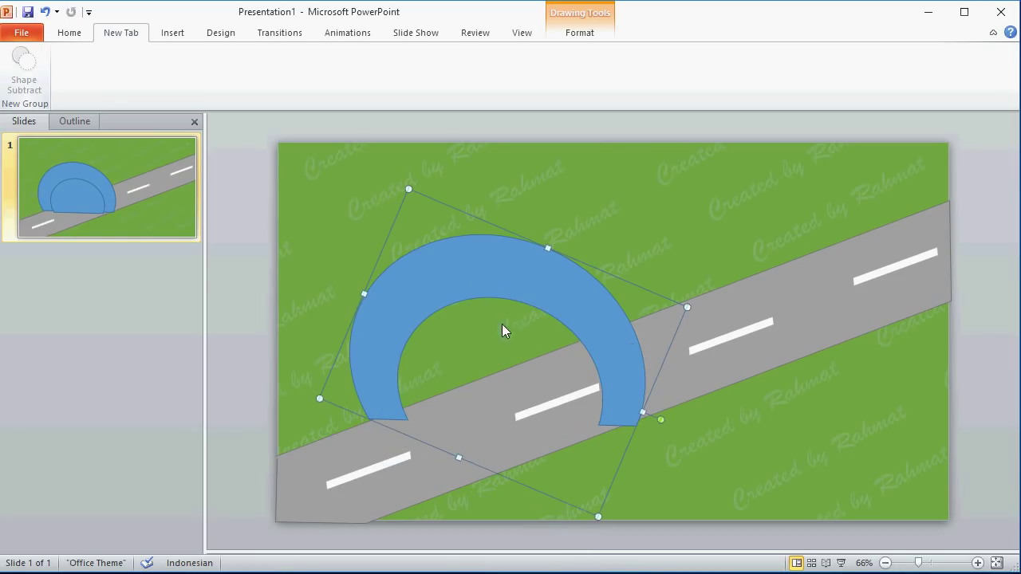
# Step: Set the arch's 3-D rotation to X 329,7°, Y 23,5°, Z 351° and shift it left
pyautogui.click(579, 36)
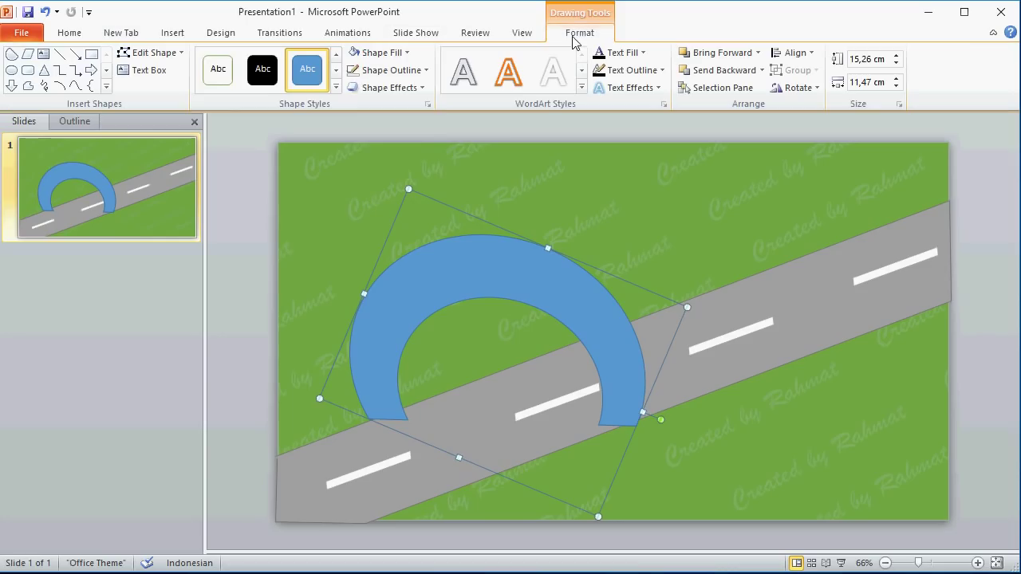
pyautogui.click(390, 87)
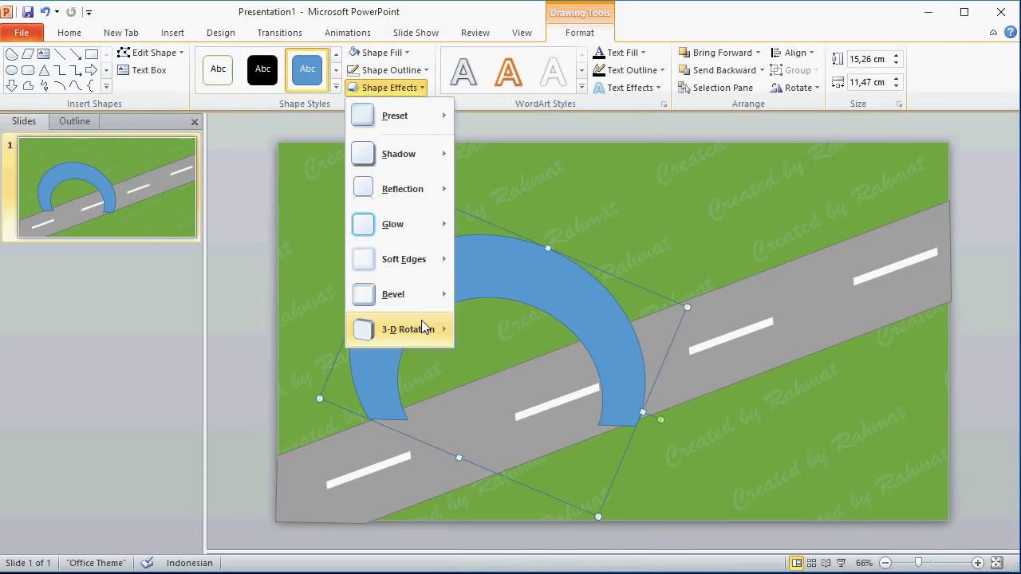
pyautogui.moveTo(422, 327)
pyautogui.click(556, 561)
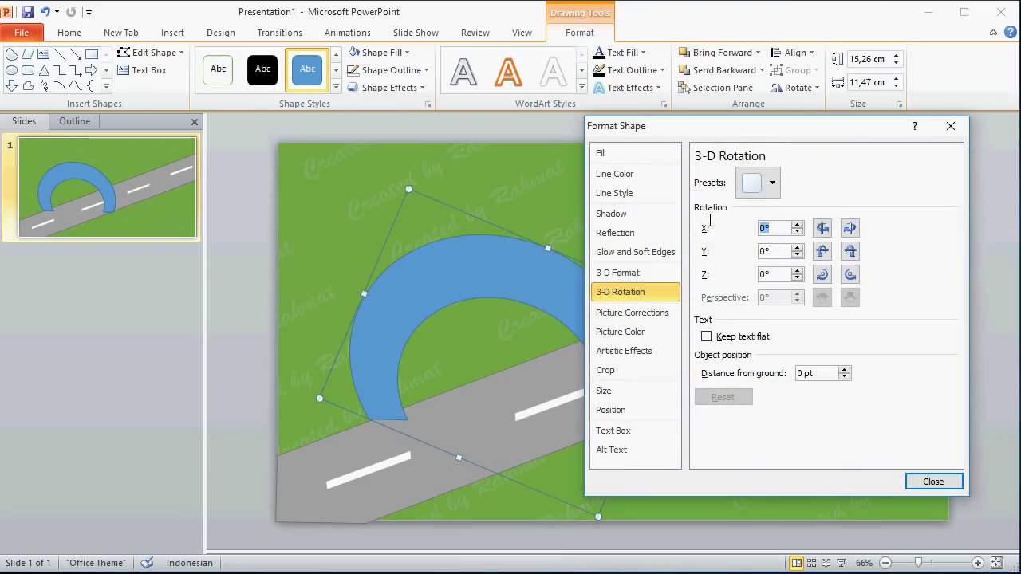
pyautogui.write('329')
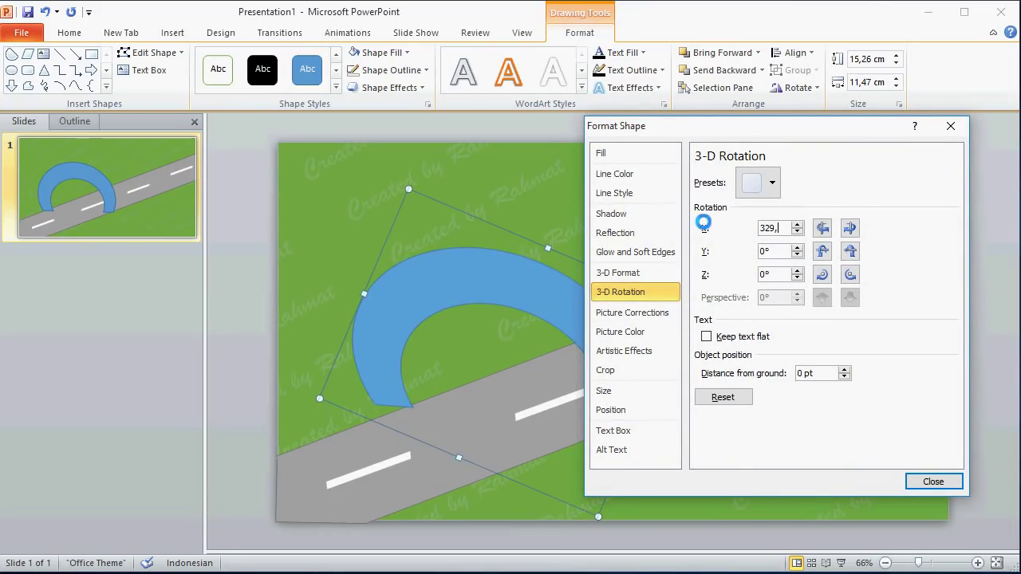
pyautogui.write(',7')
pyautogui.click(759, 251)
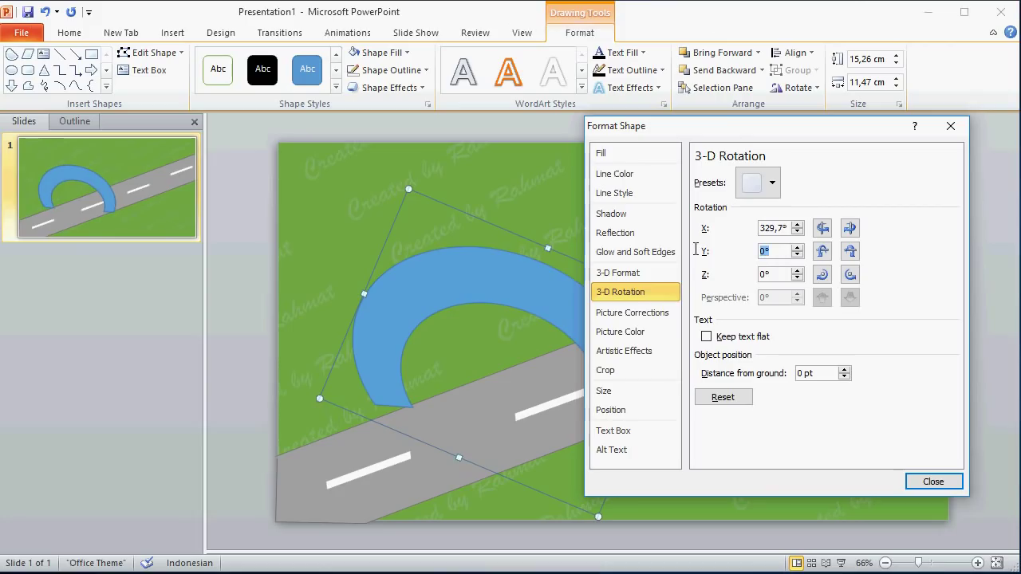
pyautogui.write('23,5')
pyautogui.click(764, 272)
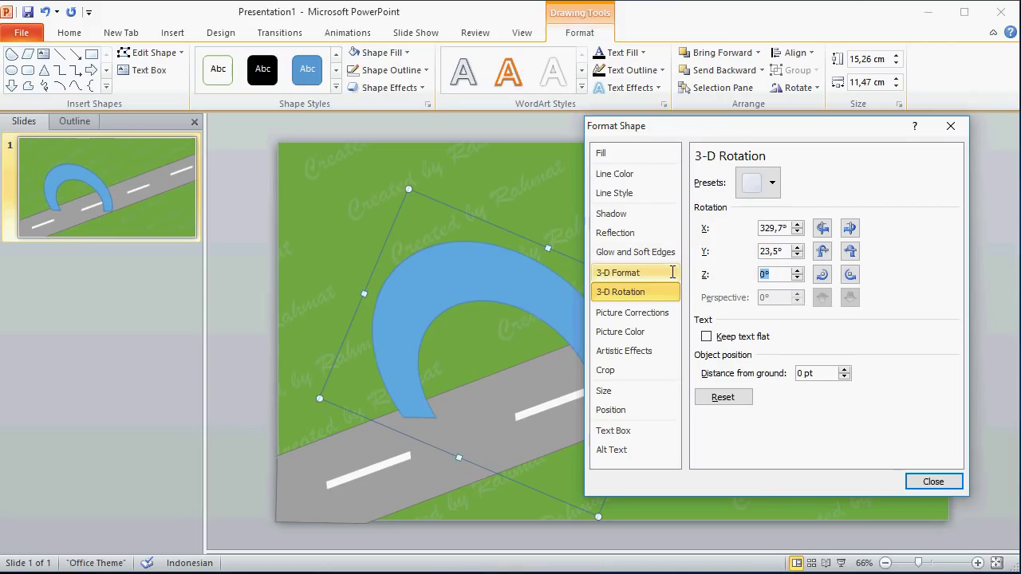
pyautogui.write('351')
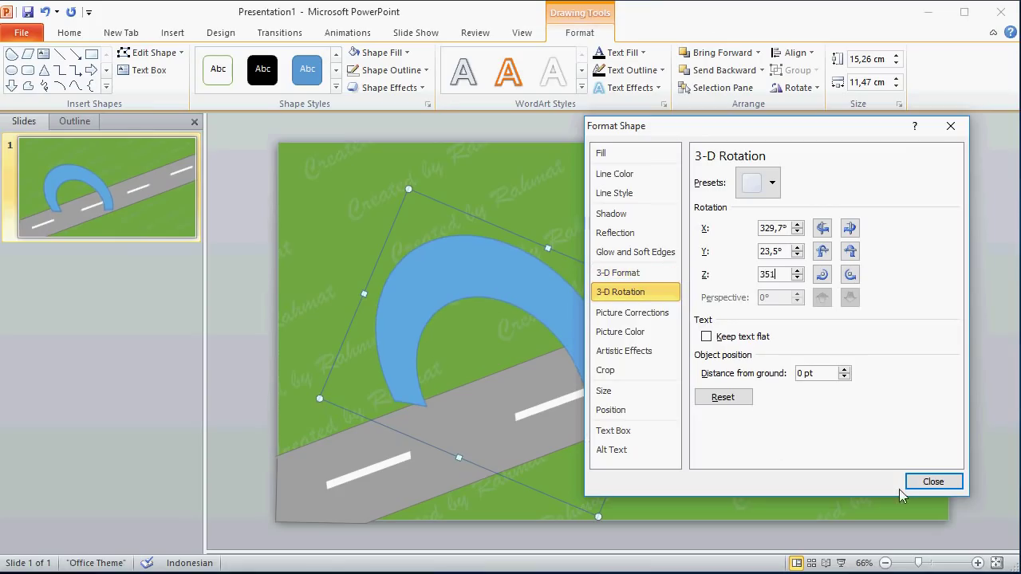
pyautogui.click(927, 483)
pyautogui.moveTo(580, 324); pyautogui.dragTo(480, 339)
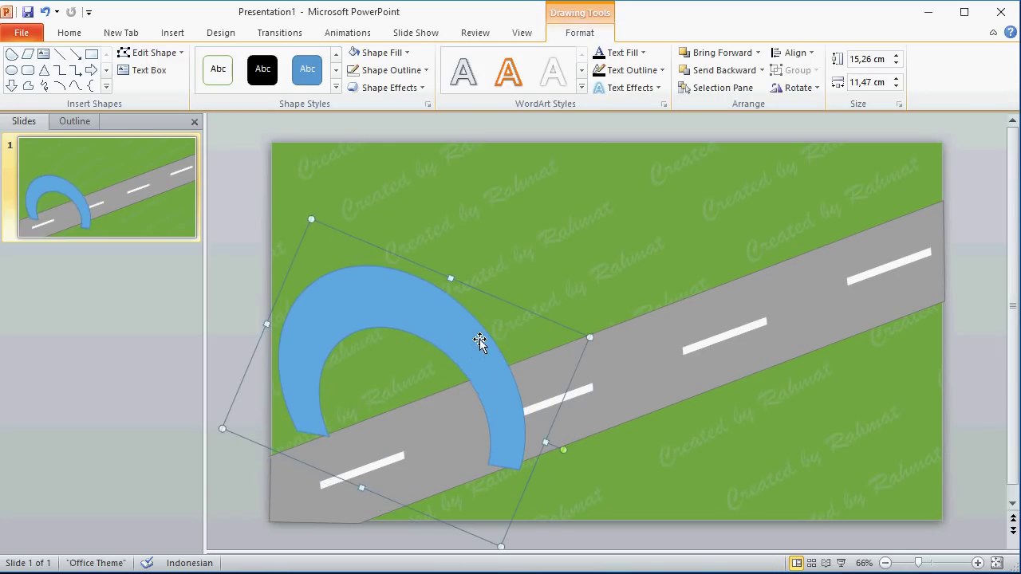
# Step: Apply the last Top bevel preset with 9,5 pt width and 609,5 pt height
pyautogui.click(387, 88)
pyautogui.moveTo(410, 297)
pyautogui.click(533, 496)
pyautogui.click(772, 198)
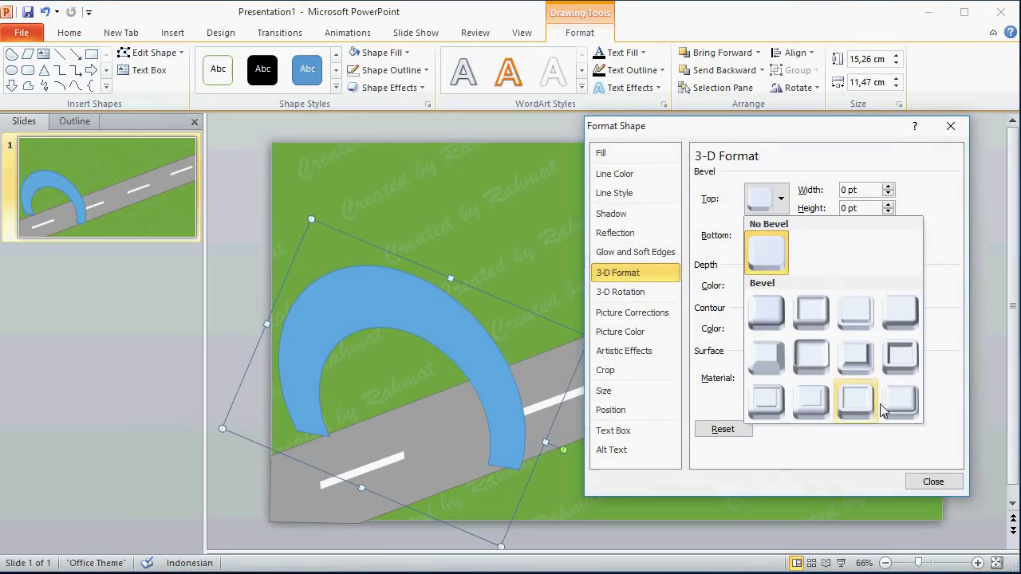
pyautogui.click(910, 412)
pyautogui.click(846, 189)
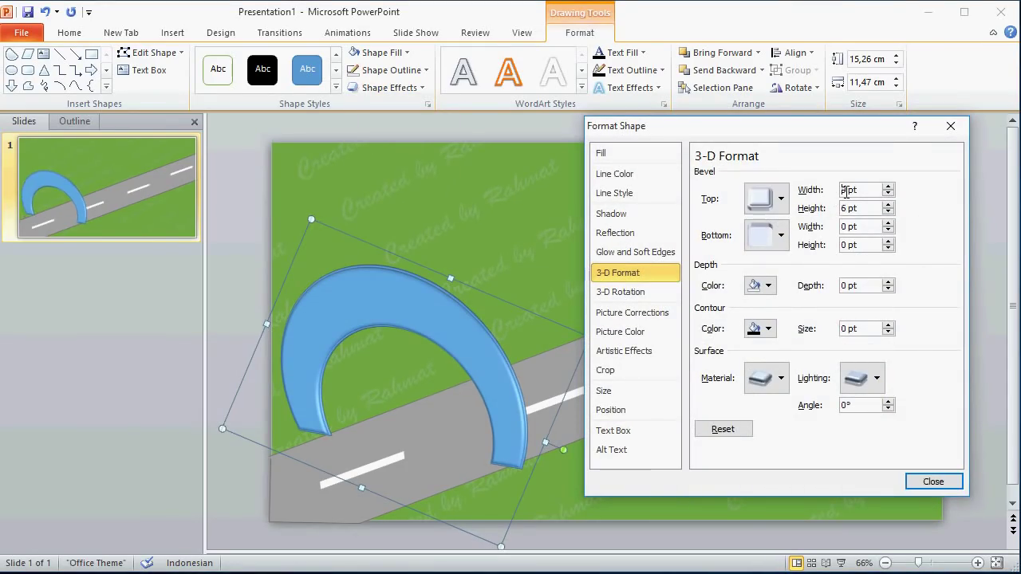
pyautogui.write('09,5')
pyautogui.write('0')
pyautogui.write('0')
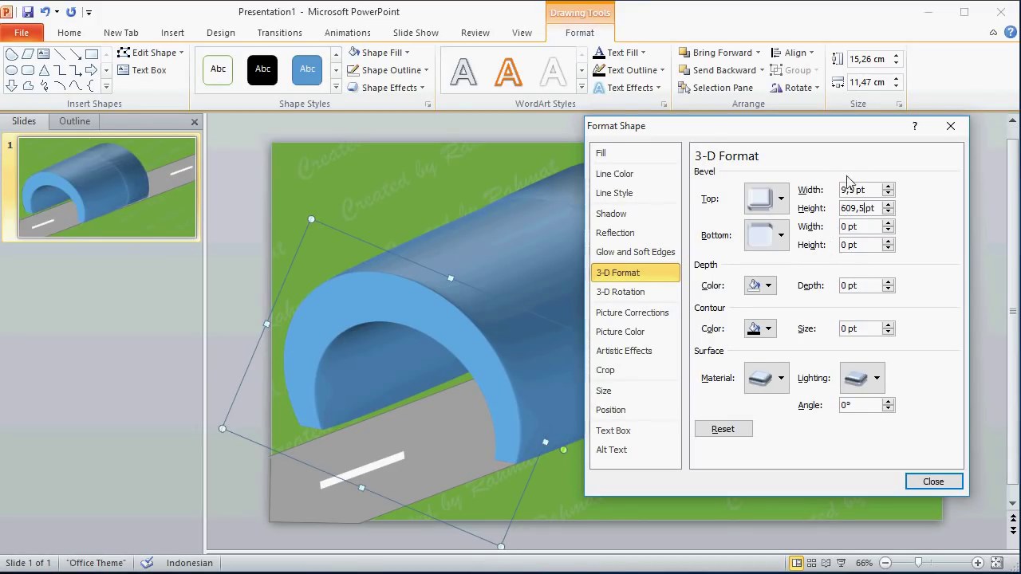
pyautogui.click(933, 481)
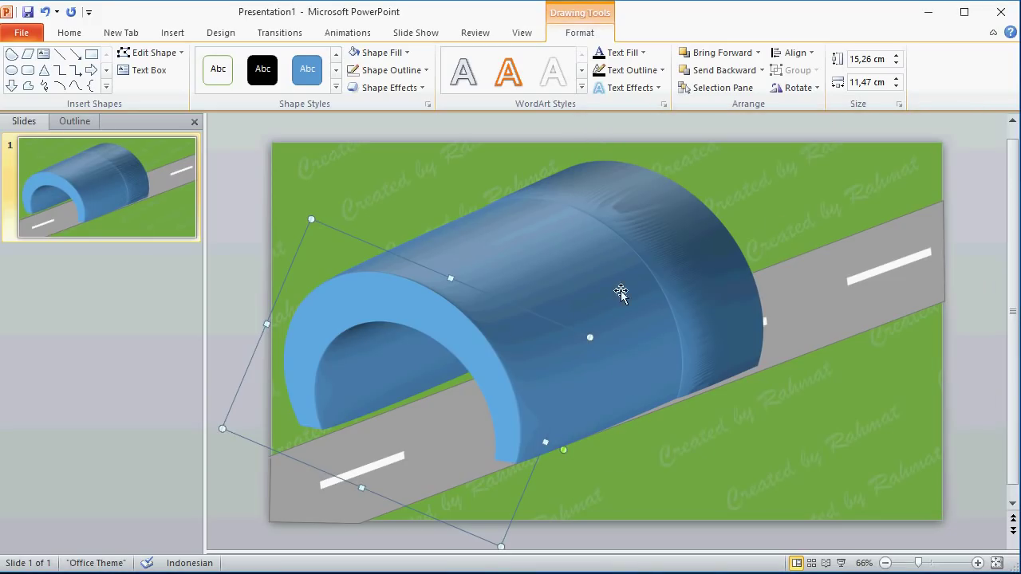
# Step: Nudge the 3-D tunnel up, right and down into place over the road
pyautogui.moveTo(557, 285); pyautogui.dragTo(557, 298)
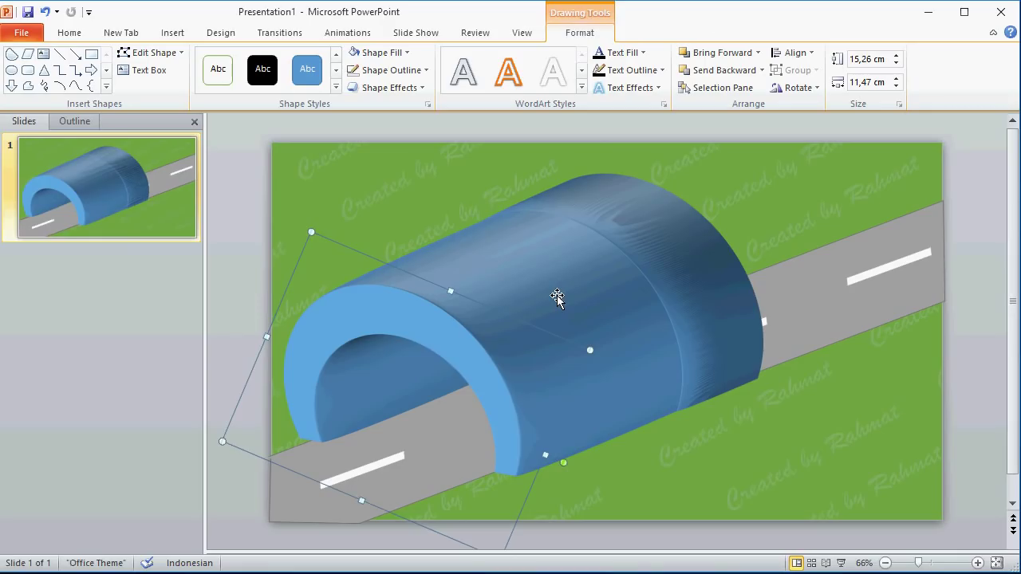
pyautogui.moveTo(556, 297); pyautogui.dragTo(557, 292)
pyautogui.hotkey('ctrl', 'Up')
pyautogui.hotkey('ctrl', 'Right')
pyautogui.hotkey('ctrl', 'Down')
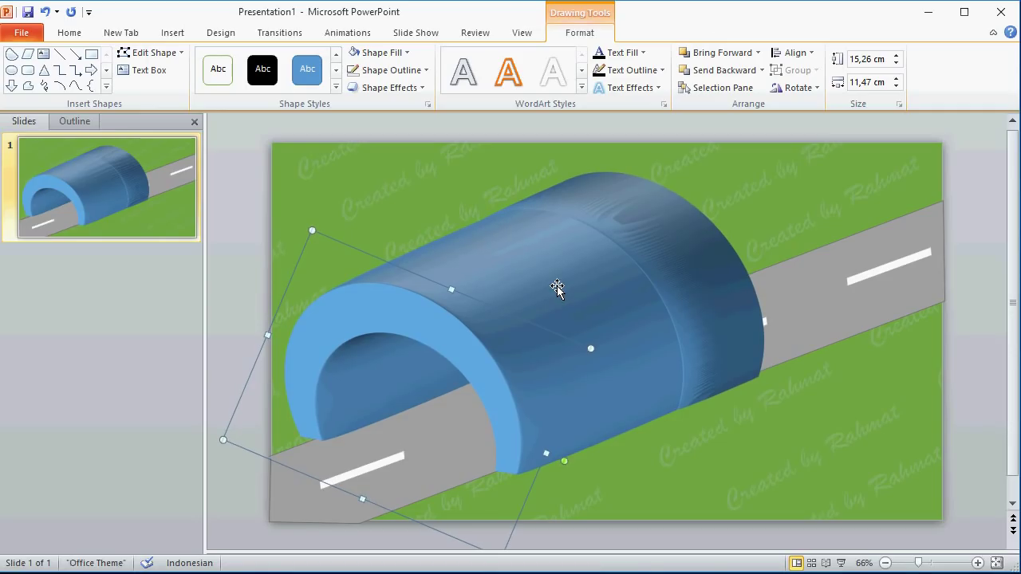
pyautogui.click(854, 465)
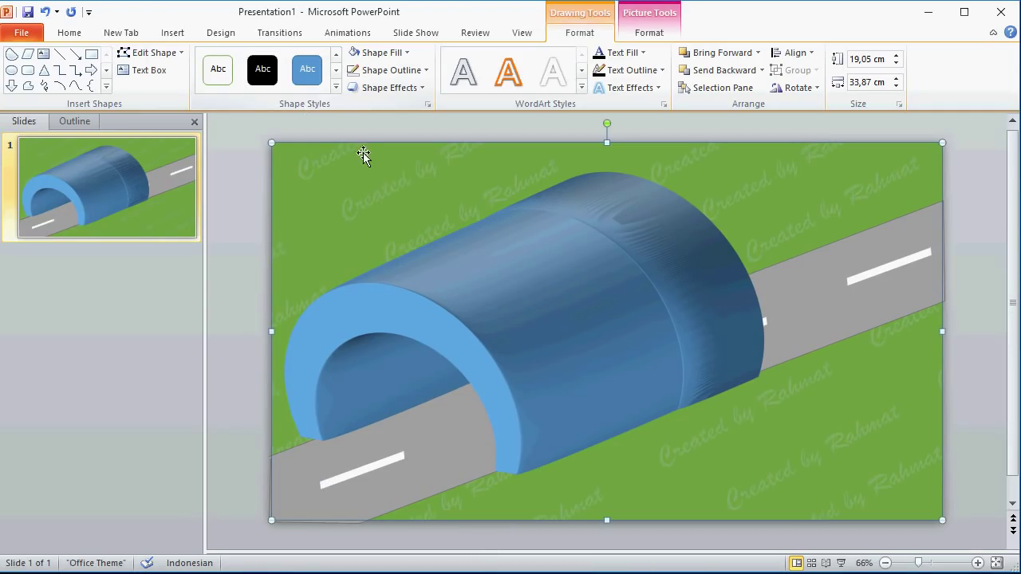
# Step: Shift the tunnel slightly right and nudge it up twice
pyautogui.moveTo(545, 351); pyautogui.dragTo(553, 345)
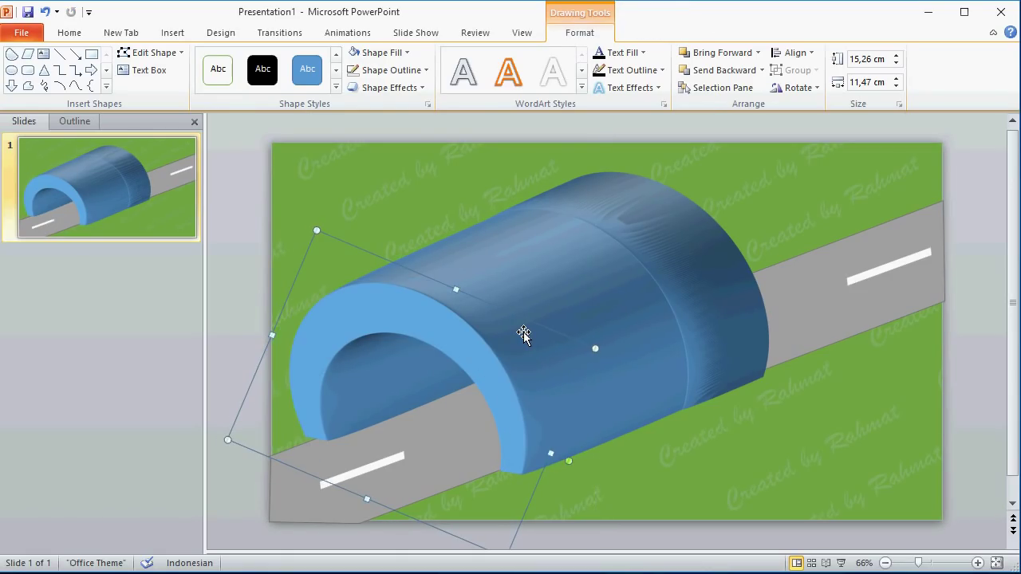
pyautogui.hotkey('ctrl', 'Up')
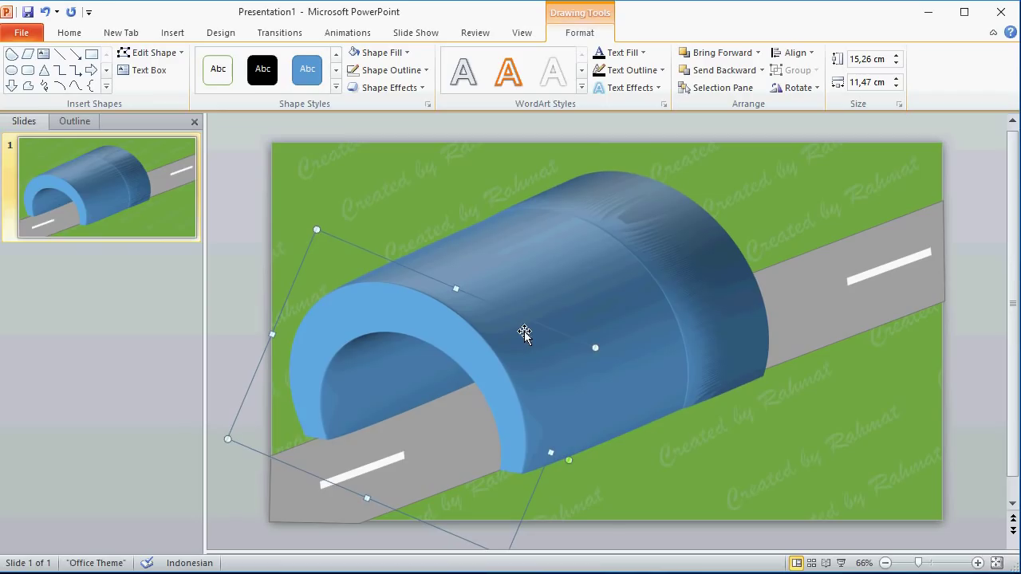
pyautogui.hotkey('ctrl', 'Up')
pyautogui.hotkey('ctrl', 'Up')
# Step: Choose the Freeform shape tool from the Insert Shapes gallery
pyautogui.click(173, 33)
pyautogui.click(217, 72)
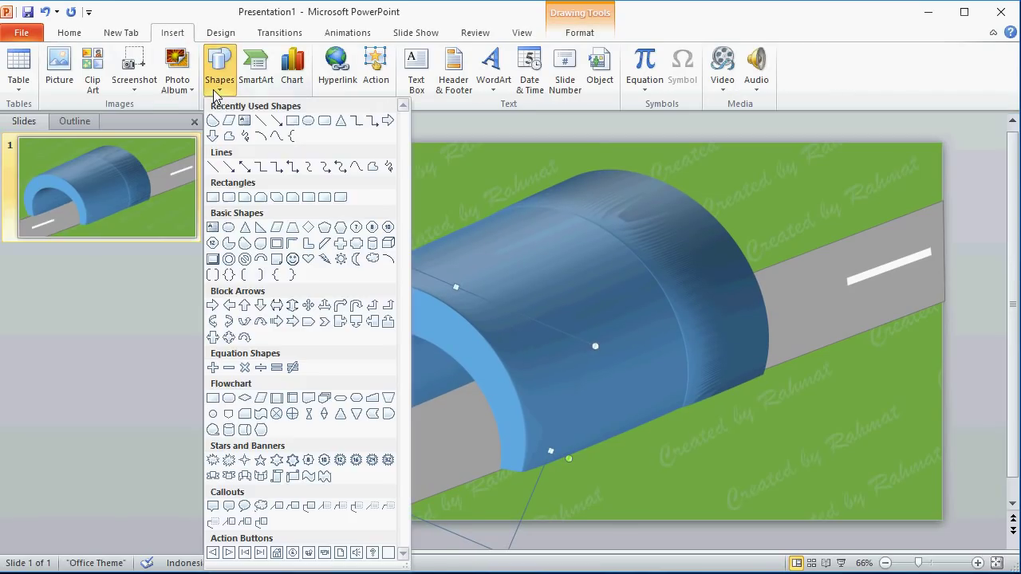
pyautogui.click(370, 169)
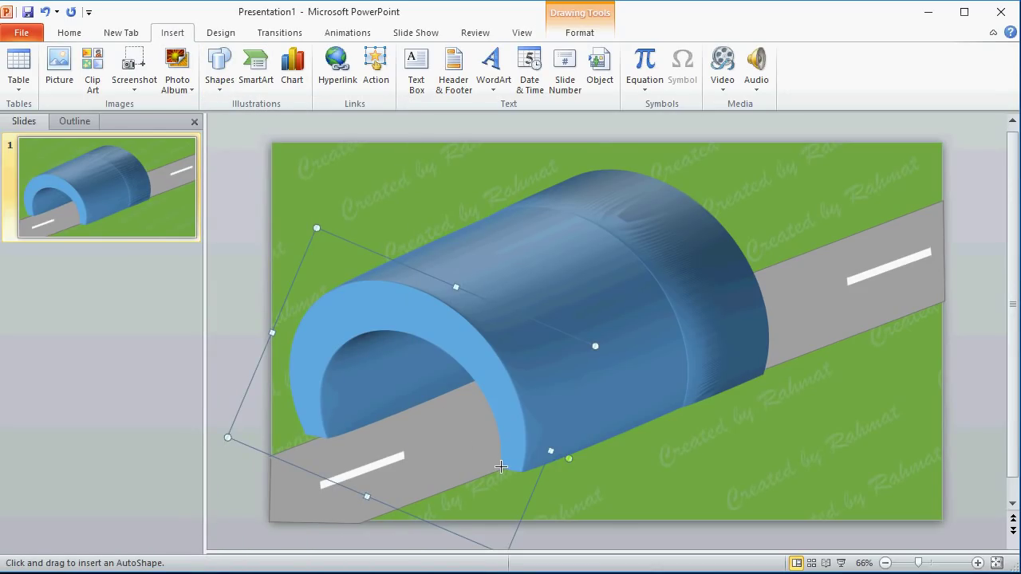
pyautogui.press('Delete')
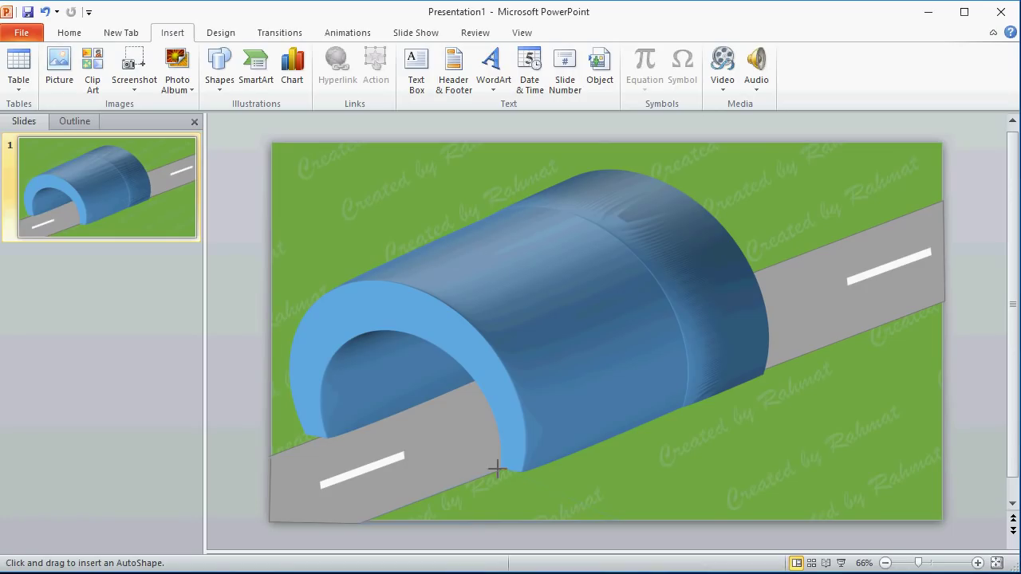
# Step: Draw a triangle over the road below the tunnel mouth with woven sand texture and no outline
pyautogui.moveTo(356, 466); pyautogui.dragTo(618, 524)
pyautogui.click(577, 33)
pyautogui.click(404, 54)
pyautogui.moveTo(412, 285)
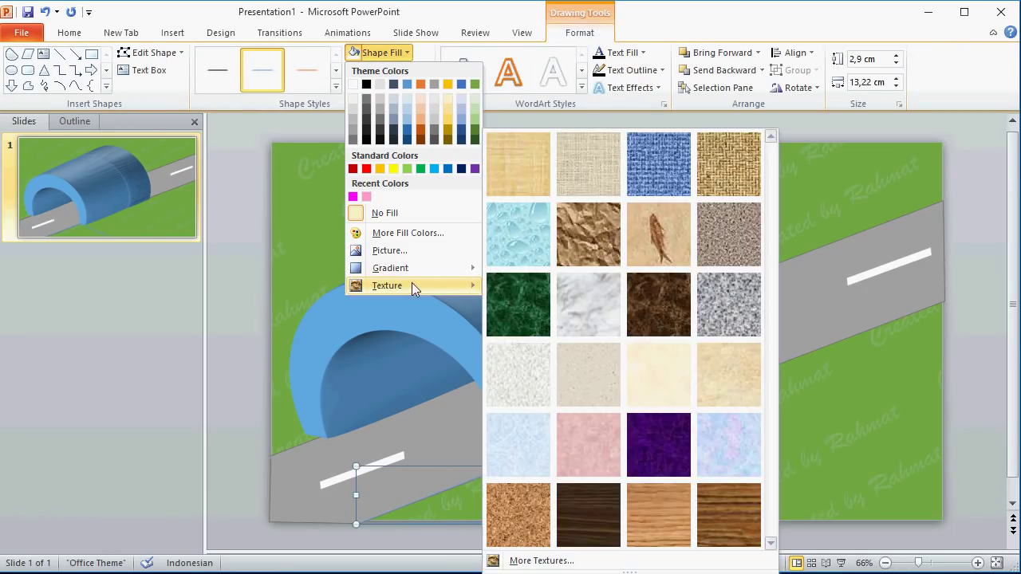
pyautogui.click(715, 183)
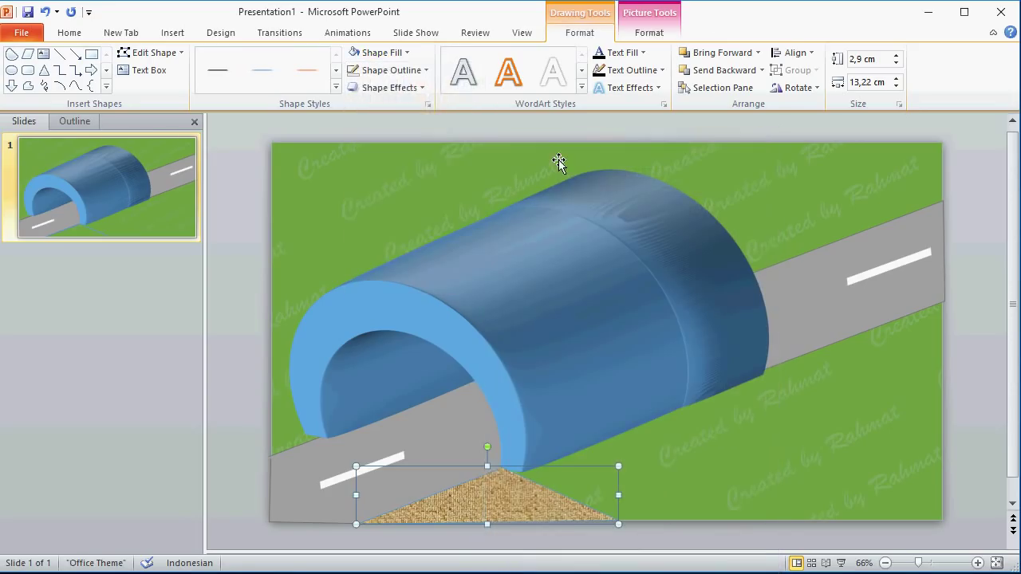
pyautogui.click(411, 71)
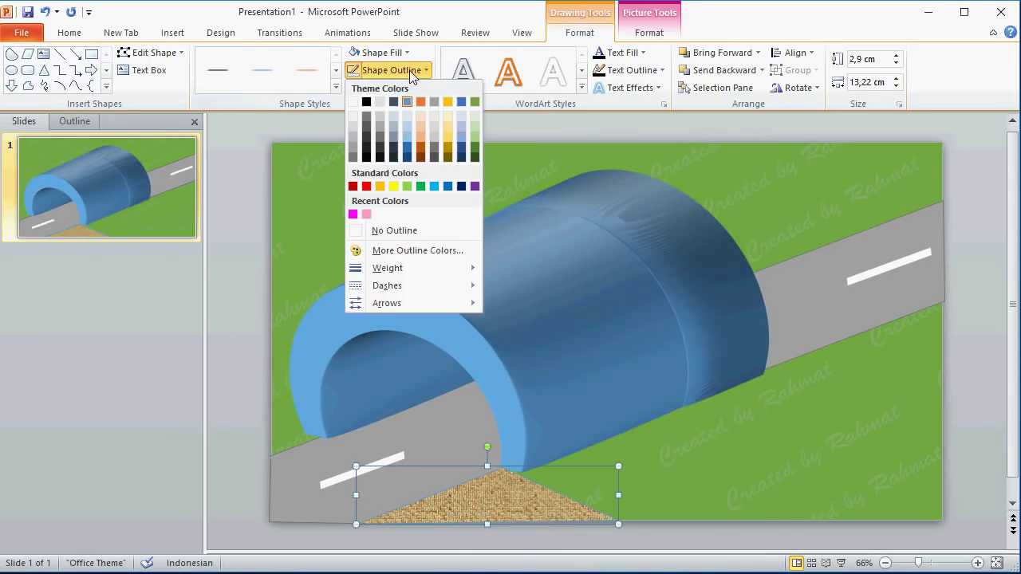
pyautogui.click(397, 231)
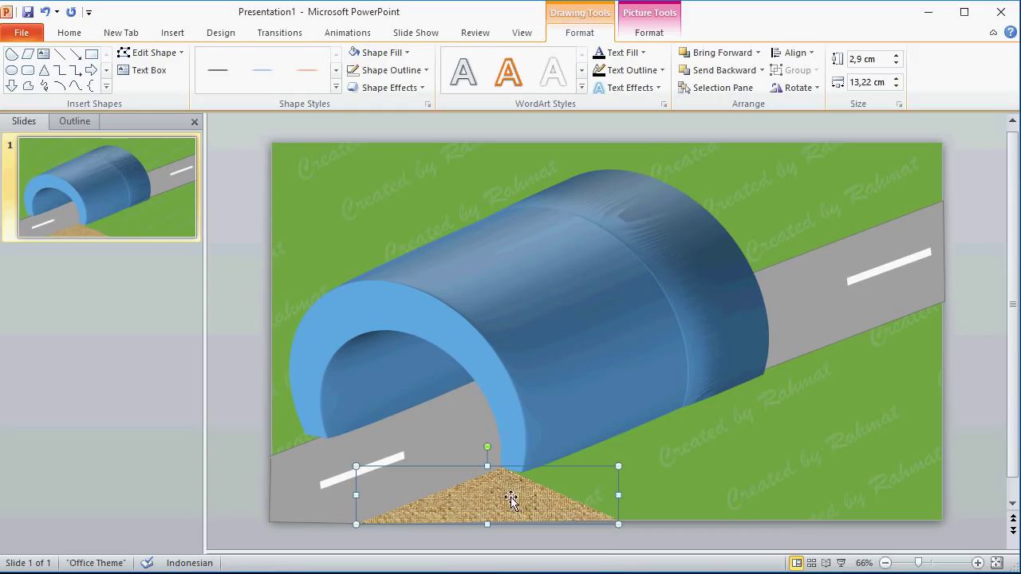
# Step: Start drawing a freeform shape at the road's left edge
pyautogui.click(174, 33)
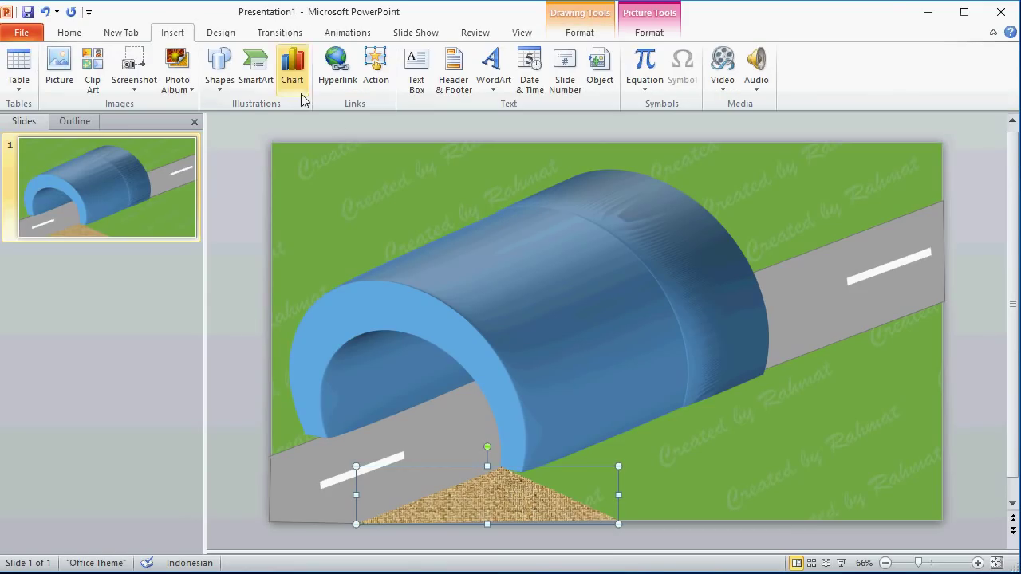
pyautogui.click(220, 67)
pyautogui.click(372, 166)
pyautogui.moveTo(269, 415); pyautogui.dragTo(313, 437)
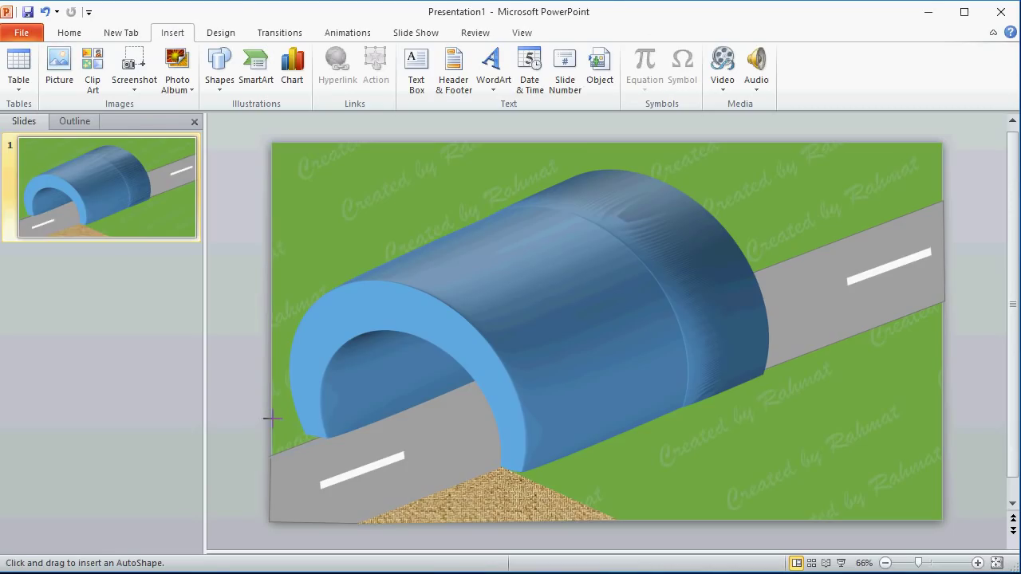
# Step: Complete the small patch at the road's left edge with sand texture and no outline
pyautogui.moveTo(269, 415); pyautogui.dragTo(330, 459)
pyautogui.click(580, 33)
pyautogui.click(381, 53)
pyautogui.moveTo(422, 284)
pyautogui.click(728, 233)
pyautogui.click(391, 70)
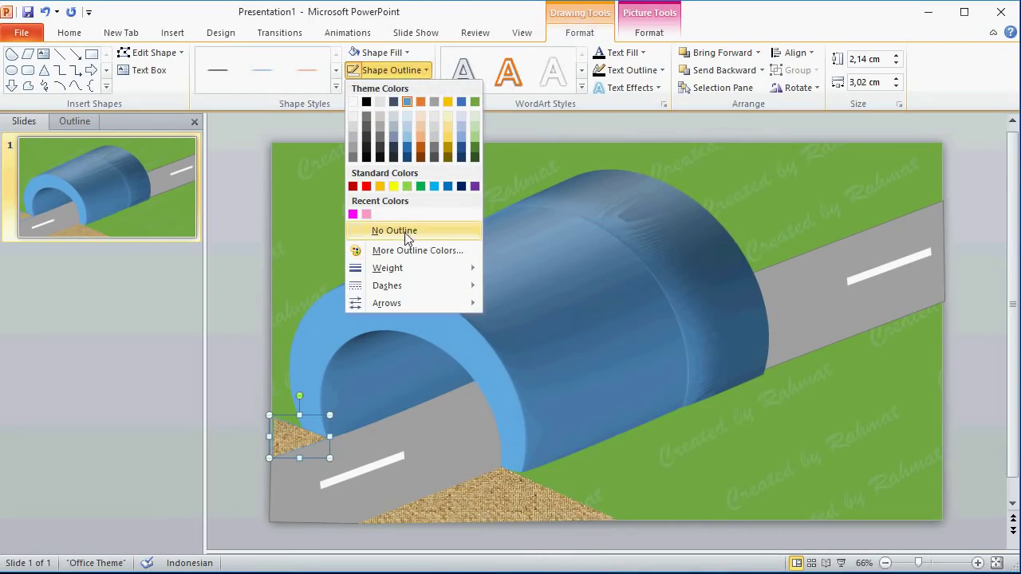
pyautogui.click(457, 317)
# Step: Bring the tunnel in front of all other shapes
pyautogui.click(458, 317)
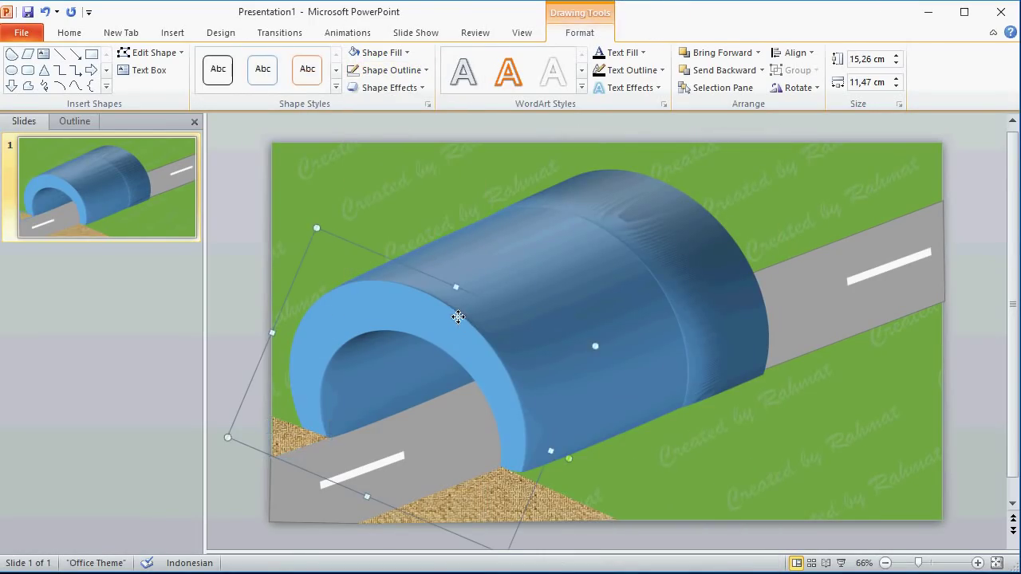
pyautogui.rightClick(458, 318)
pyautogui.moveTo(593, 197)
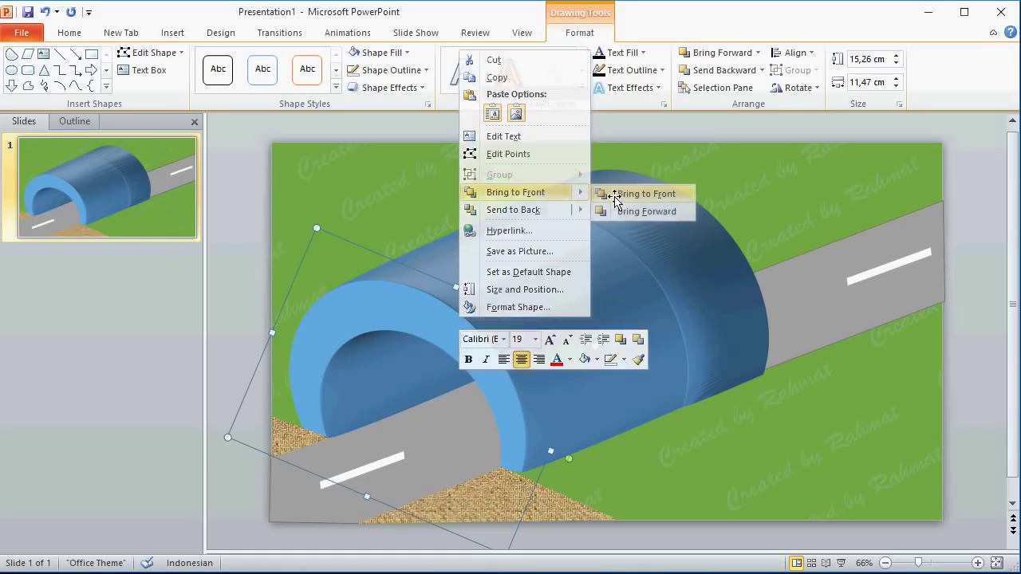
pyautogui.click(630, 194)
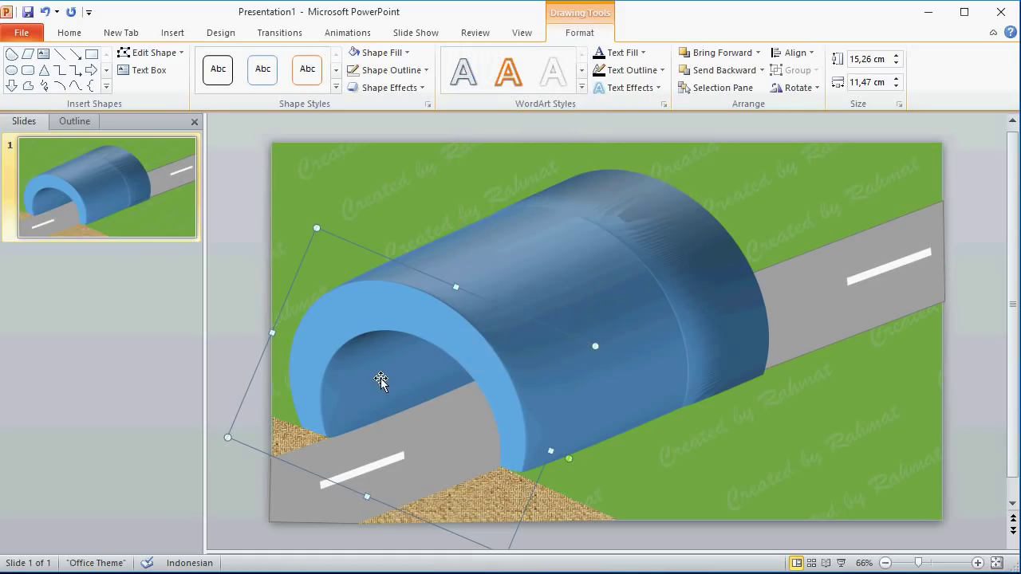
pyautogui.click(228, 293)
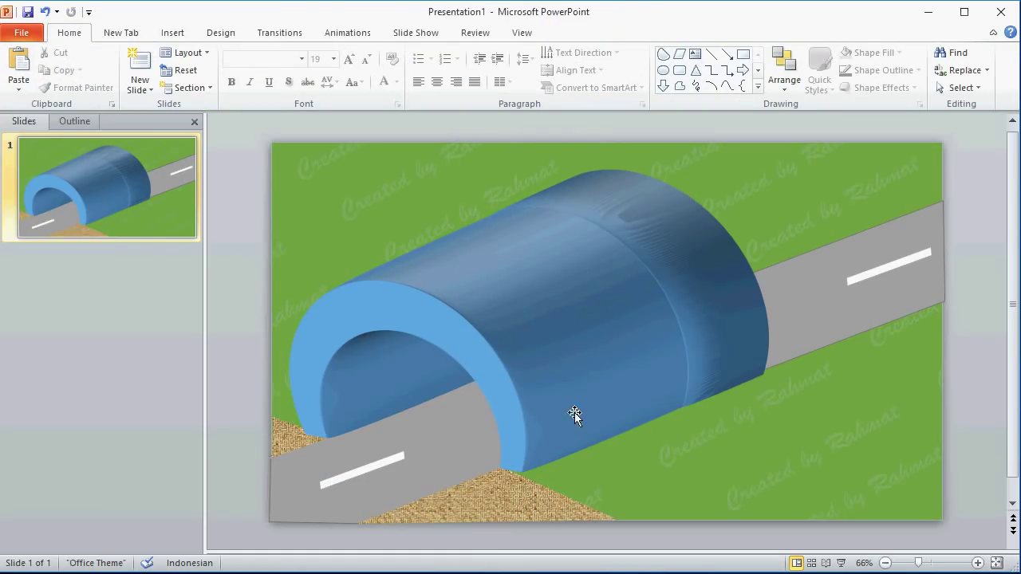
# Step: Insert orange-style WordArt reading 'Finish' and select all of its text
pyautogui.click(174, 35)
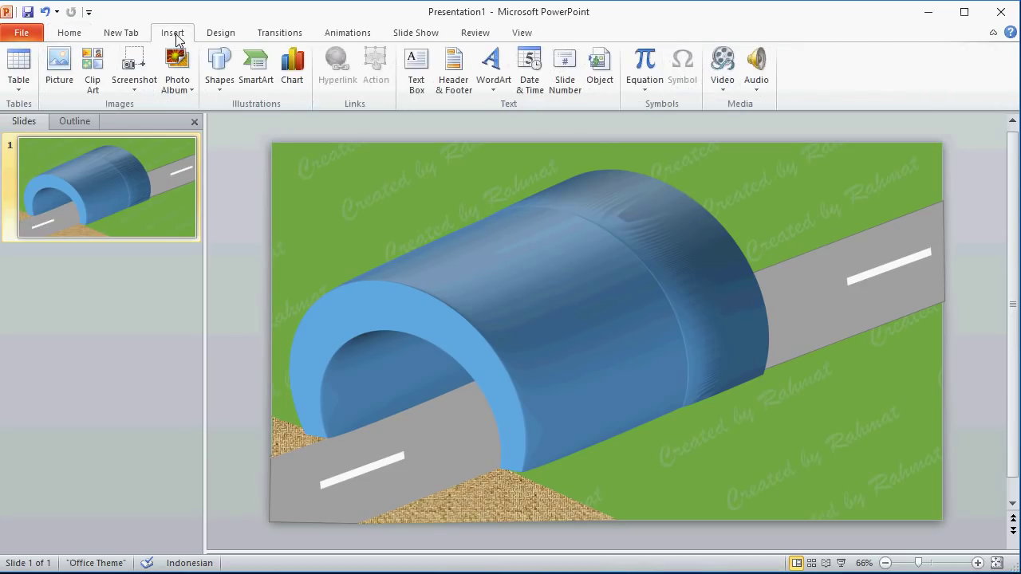
pyautogui.click(491, 80)
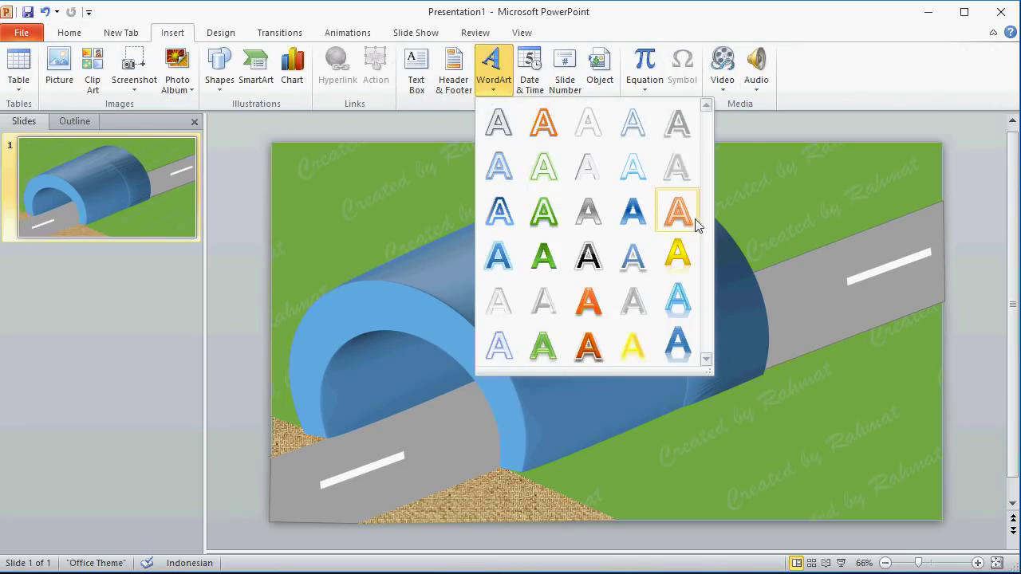
pyautogui.click(586, 344)
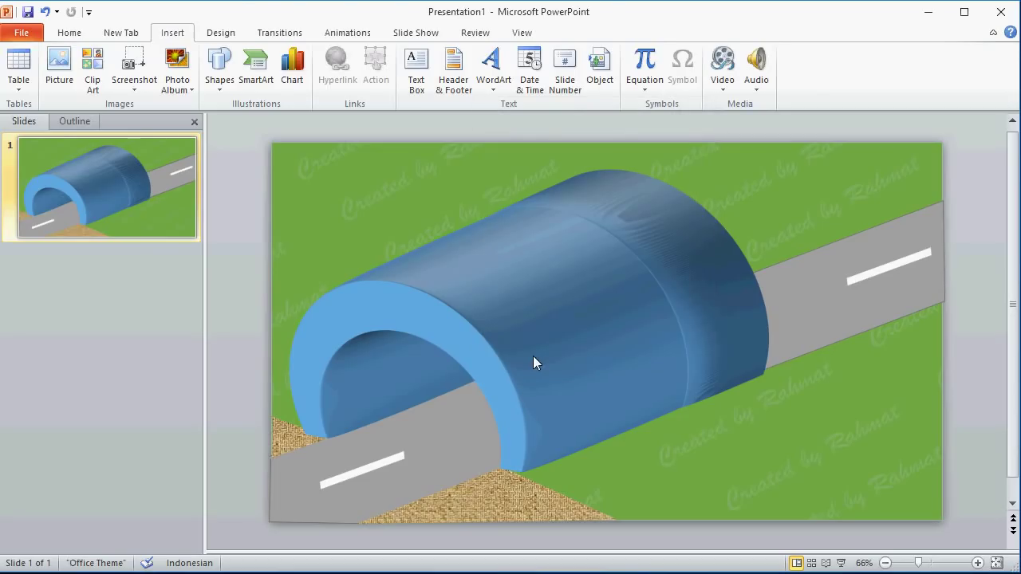
pyautogui.write('F')
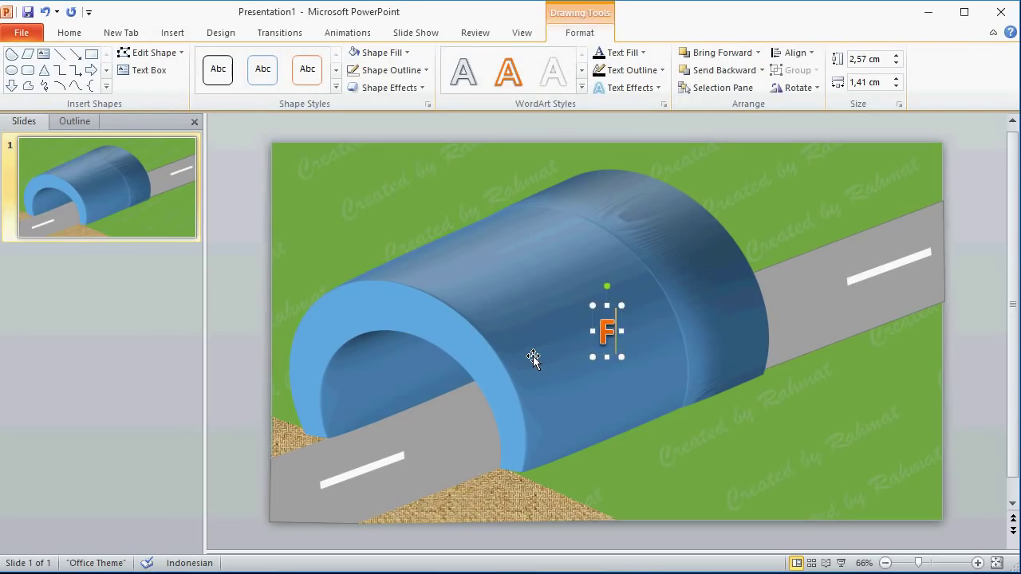
pyautogui.write('inish')
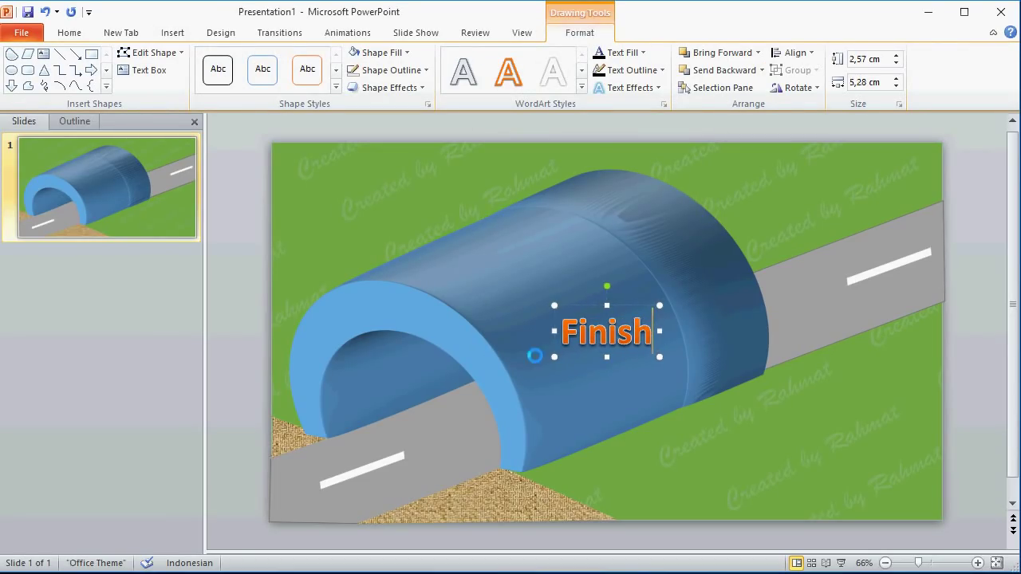
pyautogui.hotkey('ctrl', 'a')
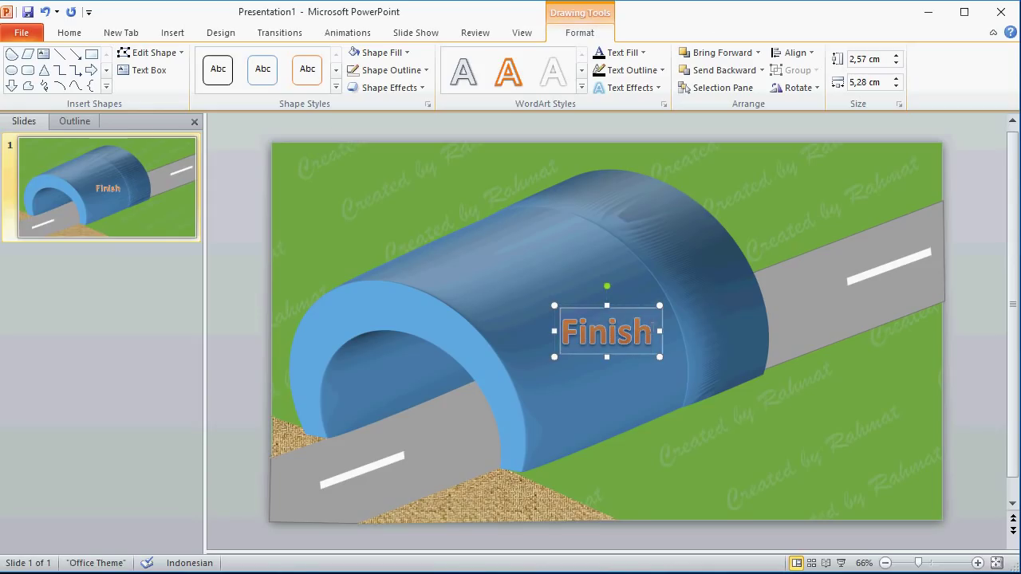
# Step: Format the Finish text as red 48-point Jokerman
pyautogui.click(69, 32)
pyautogui.click(301, 59)
pyautogui.scroll(-6, 440, 319)
pyautogui.scroll(-9, 441, 319)
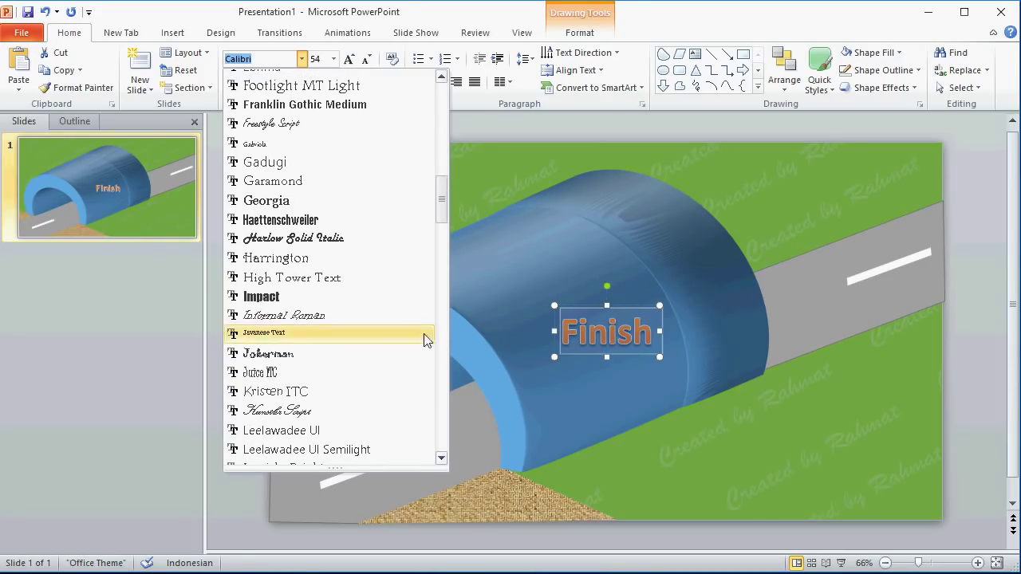
pyautogui.click(307, 353)
pyautogui.click(333, 59)
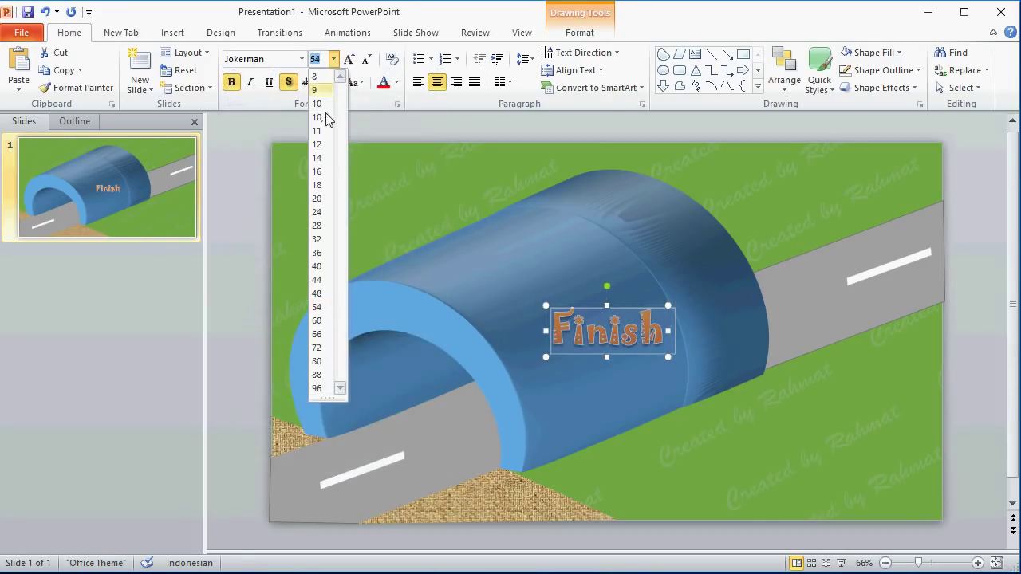
pyautogui.click(324, 295)
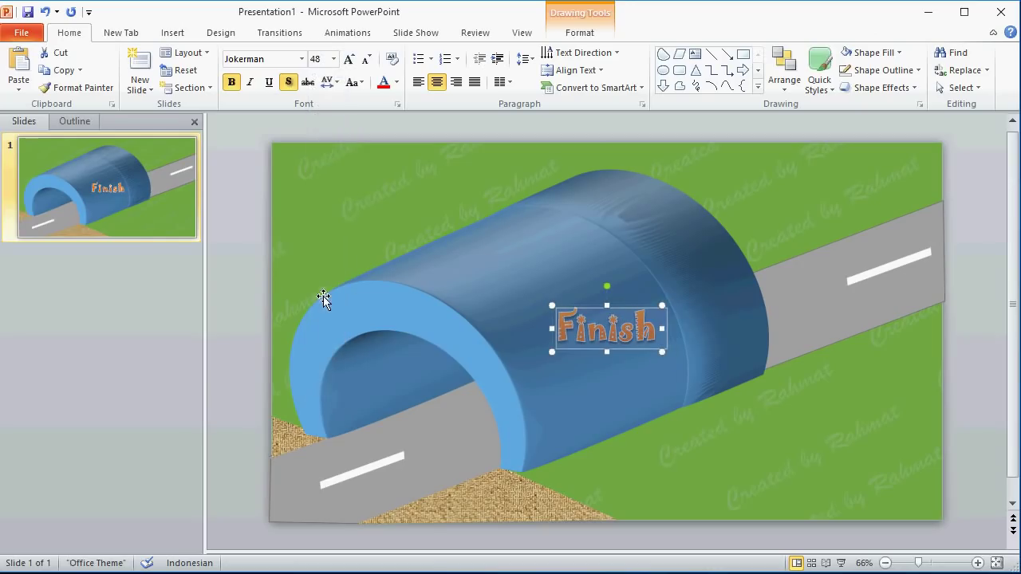
pyautogui.click(398, 83)
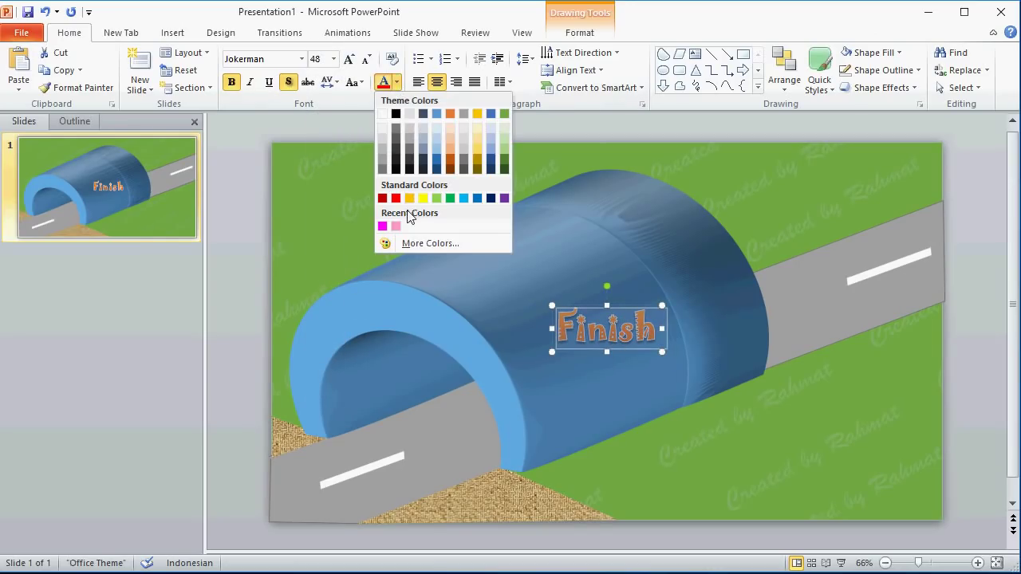
pyautogui.click(580, 33)
# Step: Give Finish a perspective 3-D rotation and move it onto the tunnel's left arch
pyautogui.click(626, 88)
pyautogui.moveTo(673, 263)
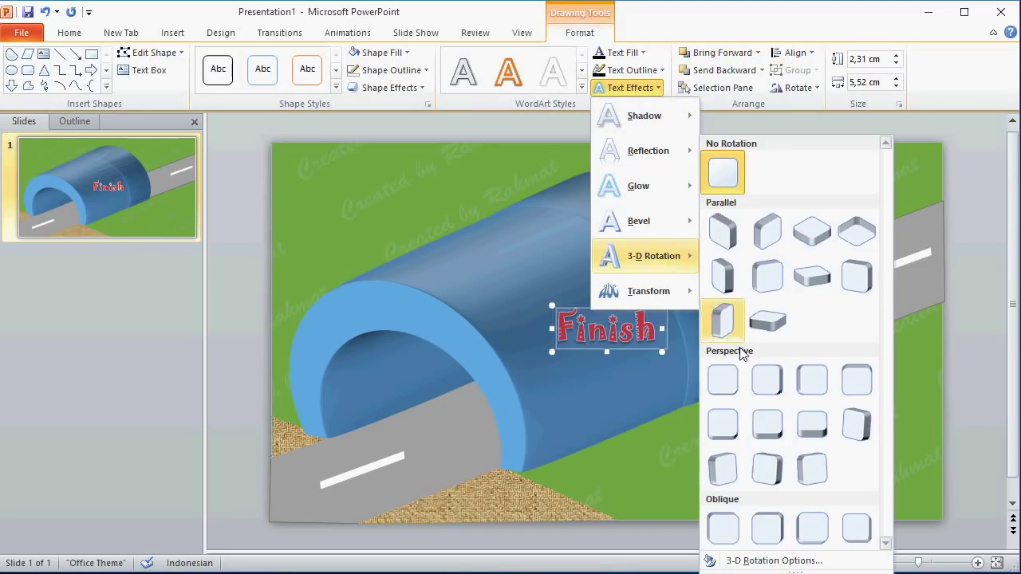
pyautogui.click(716, 438)
pyautogui.moveTo(613, 304); pyautogui.dragTo(399, 289)
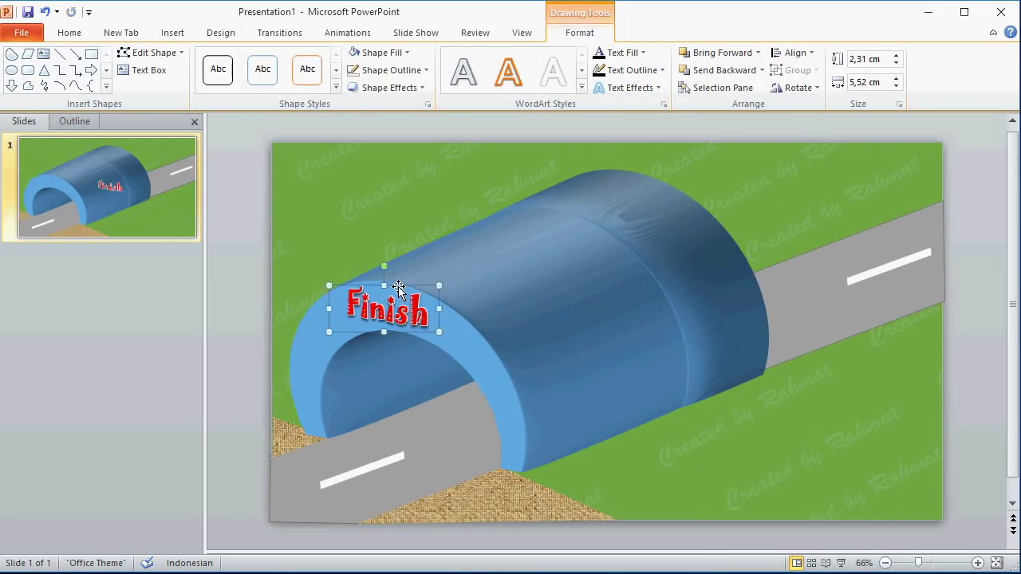
pyautogui.click(551, 319)
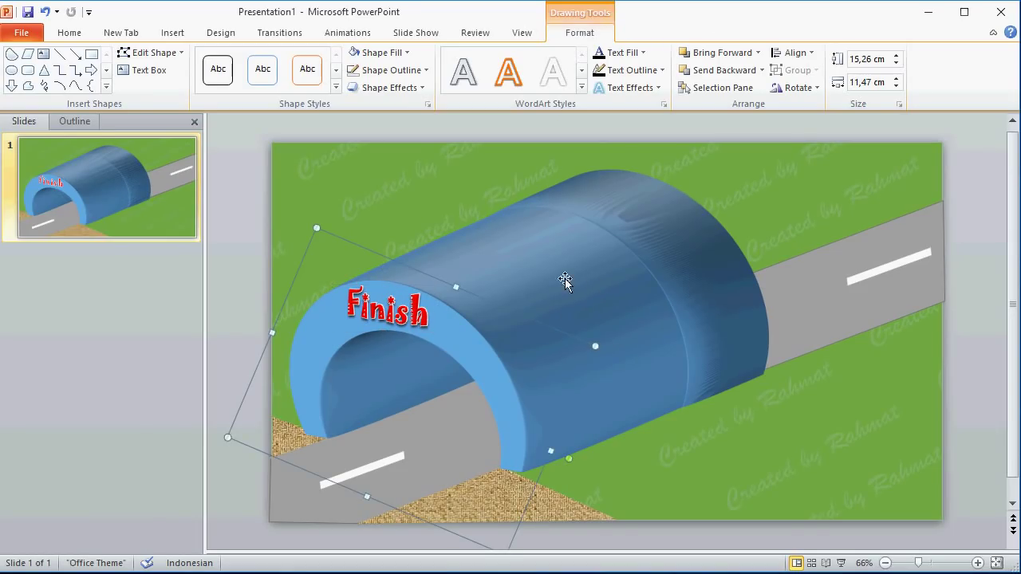
pyautogui.click(146, 39)
pyautogui.click(166, 33)
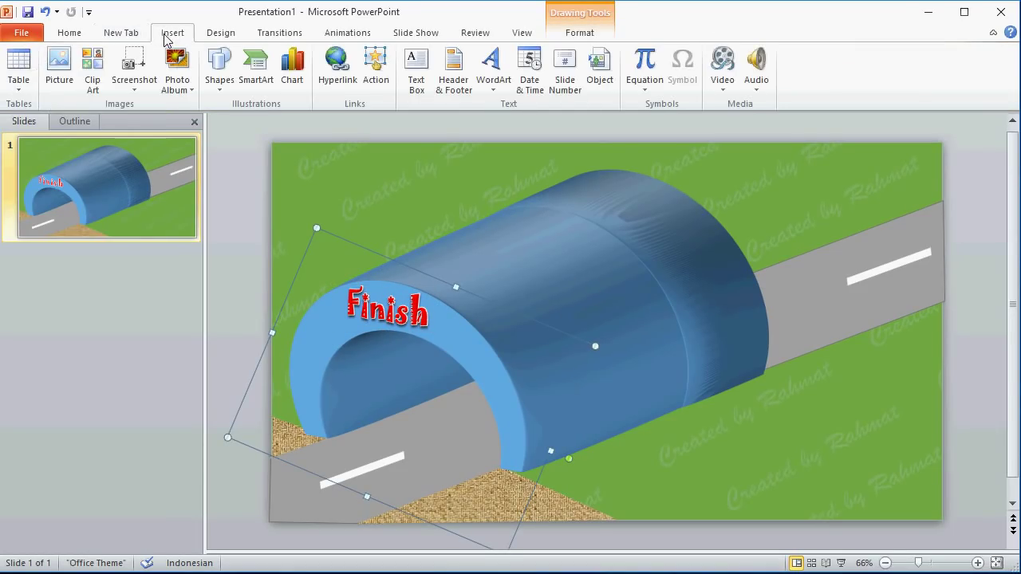
# Step: Place the bars-and-tree clip art from a 'tree' search on the slide's right and close the pane
pyautogui.click(92, 80)
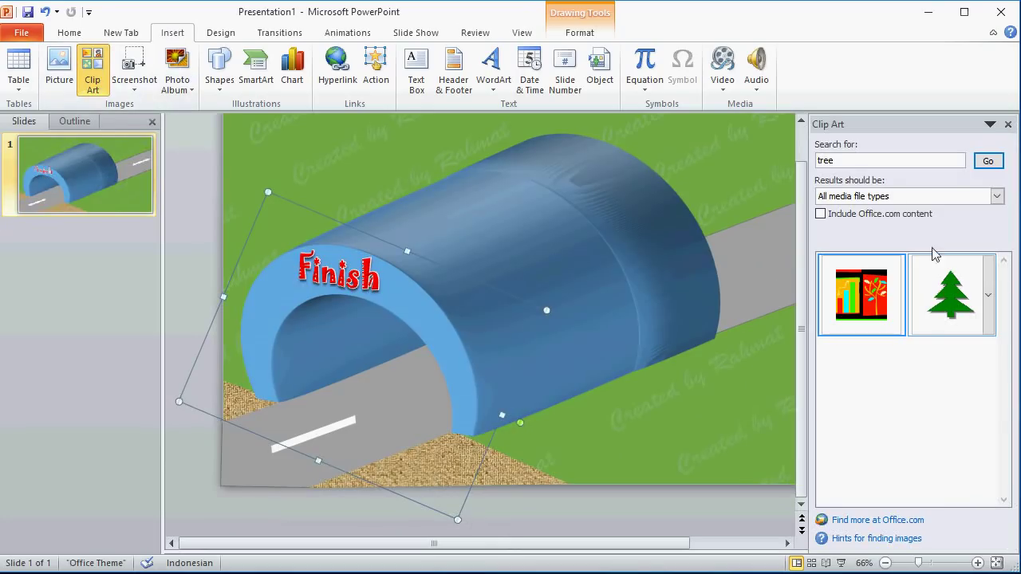
pyautogui.doubleClick(856, 160)
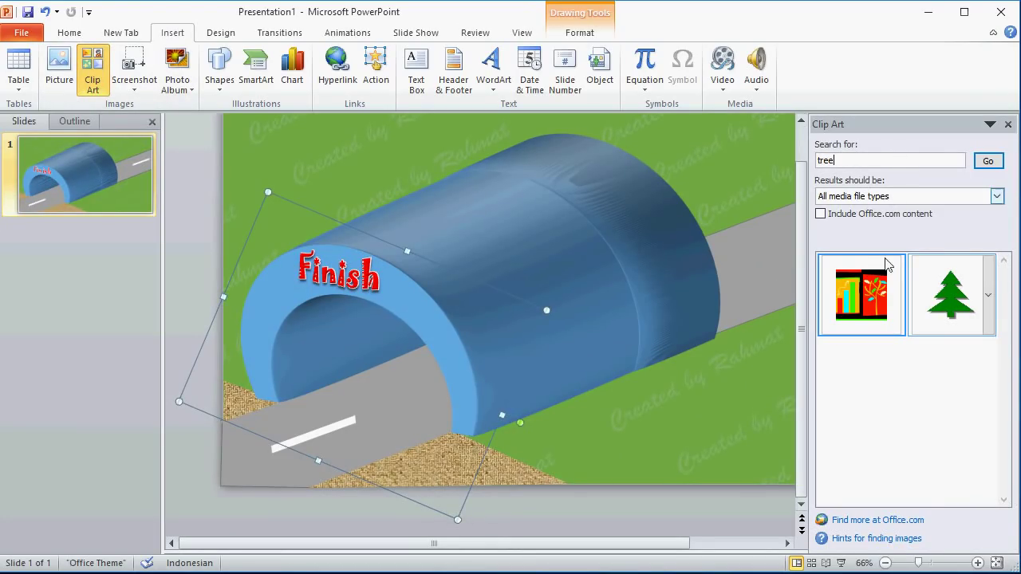
pyautogui.hscroll(2, 764, 375)
pyautogui.hscroll(1, 748, 373)
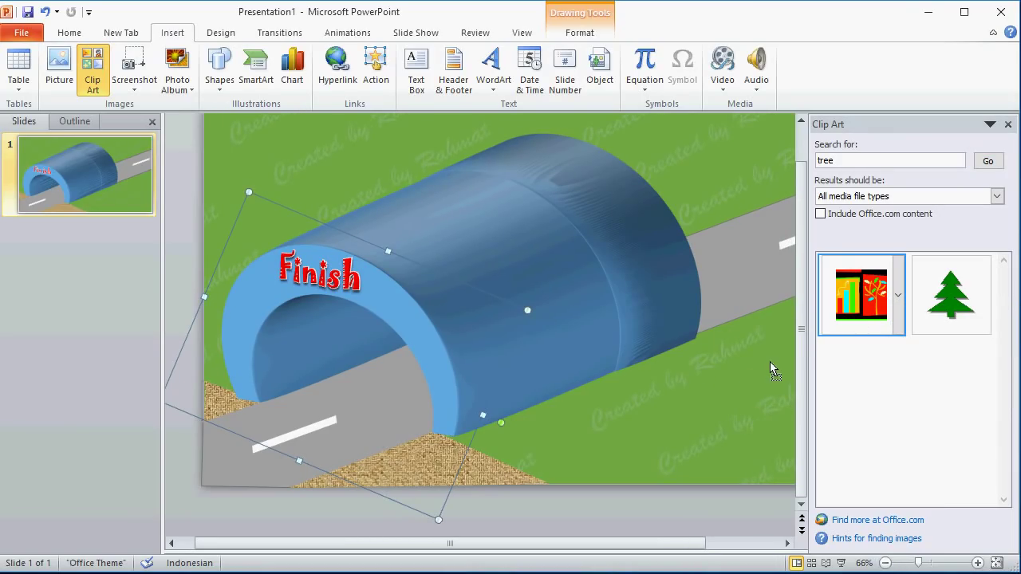
pyautogui.moveTo(773, 367); pyautogui.dragTo(774, 367)
pyautogui.click(835, 162)
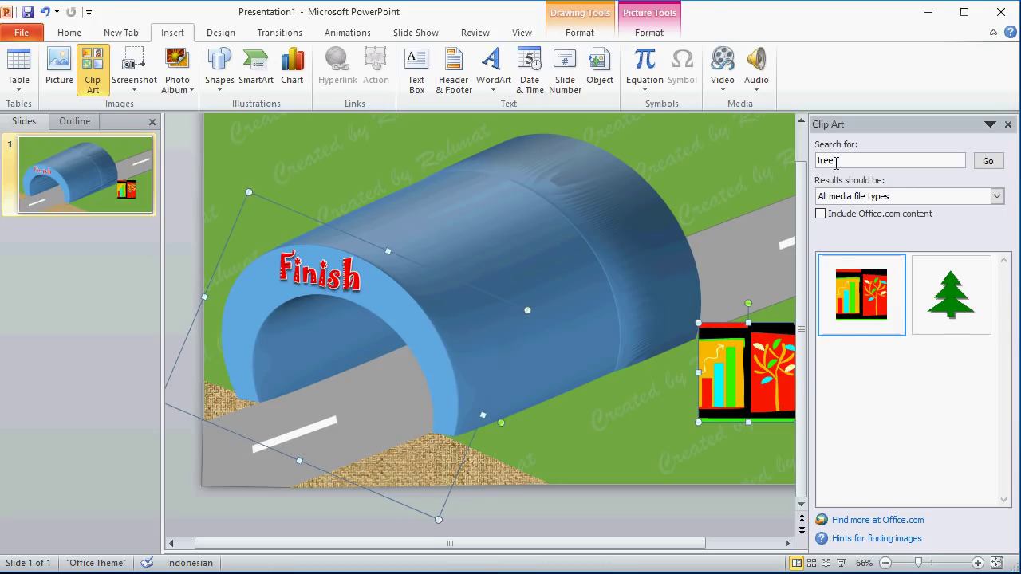
pyautogui.click(987, 161)
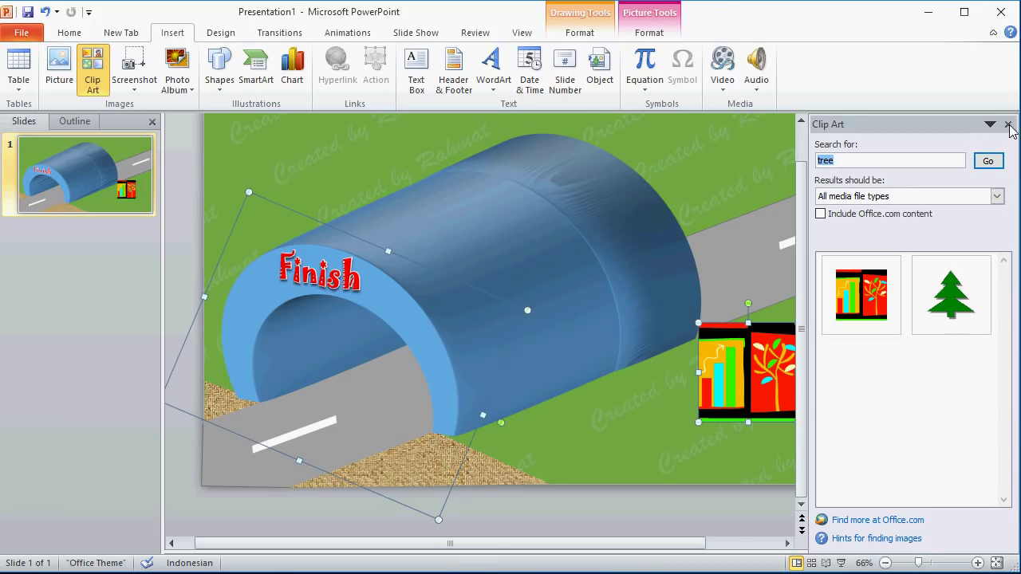
pyautogui.click(1008, 126)
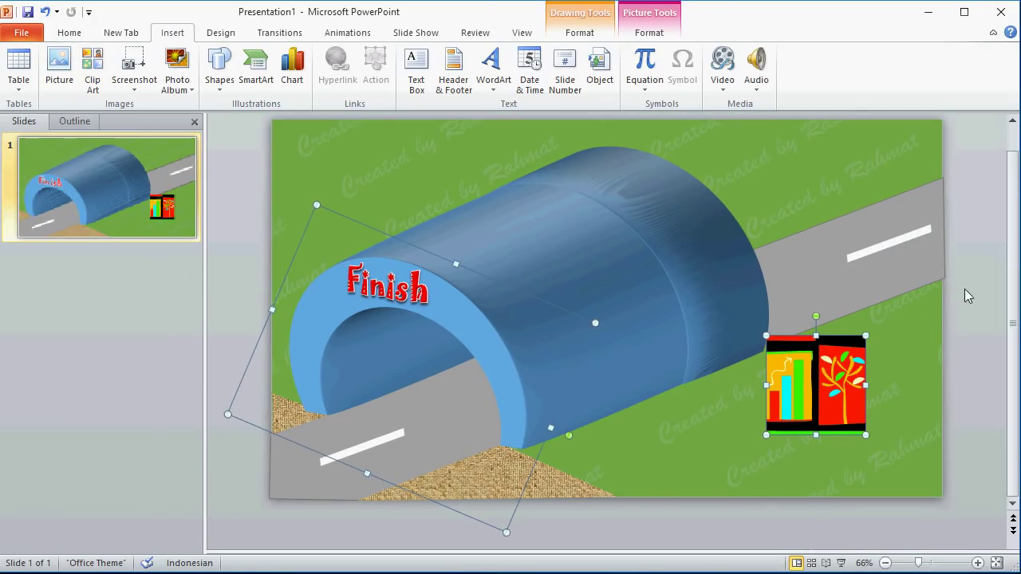
pyautogui.click(913, 328)
pyautogui.click(832, 377)
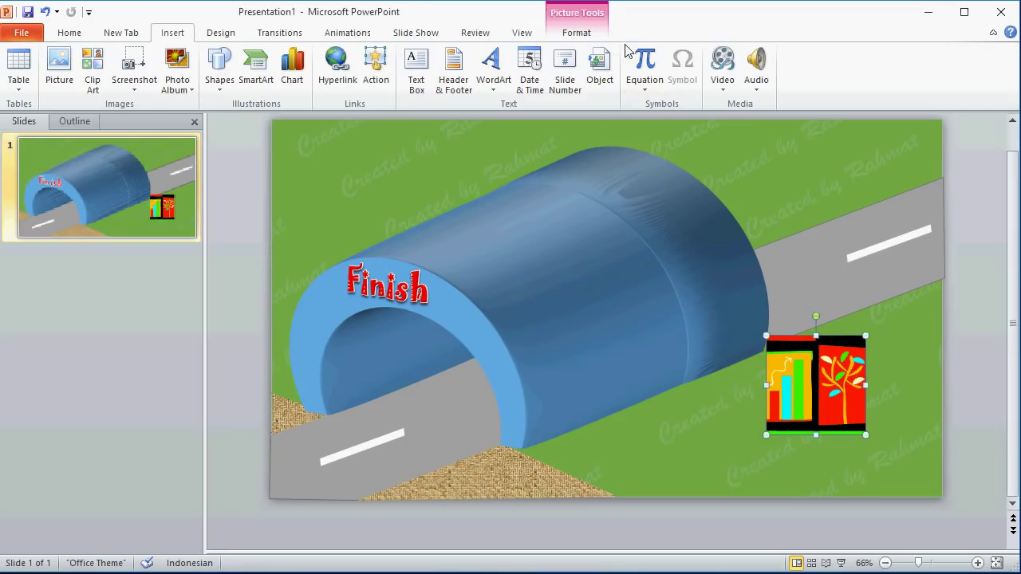
# Step: Resize the clip art to 9 cm height and 9,72 cm width and move it onto the slide
pyautogui.click(586, 36)
pyautogui.click(986, 62)
pyautogui.write('9,57')
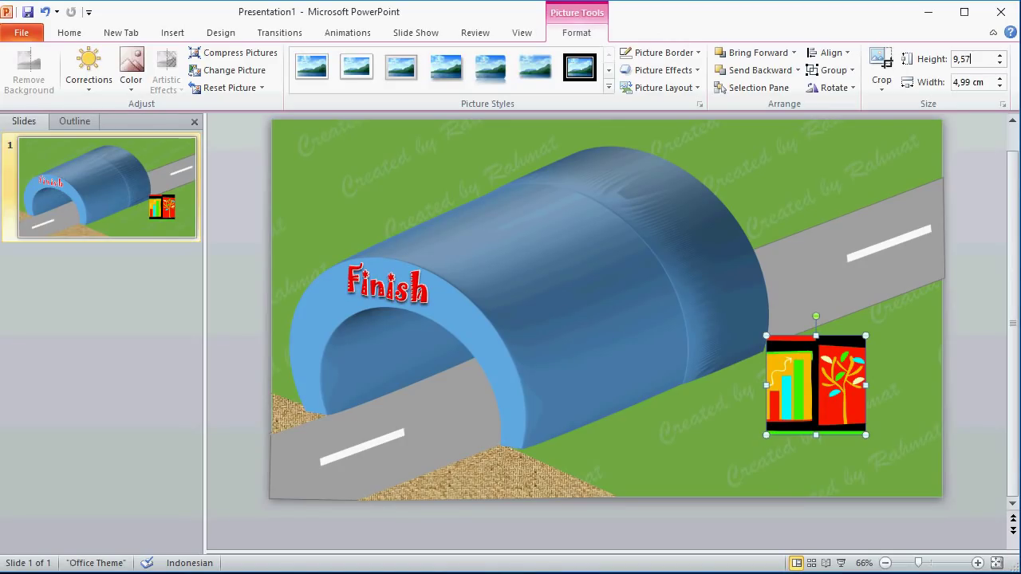
pyautogui.click(983, 82)
pyautogui.write('9')
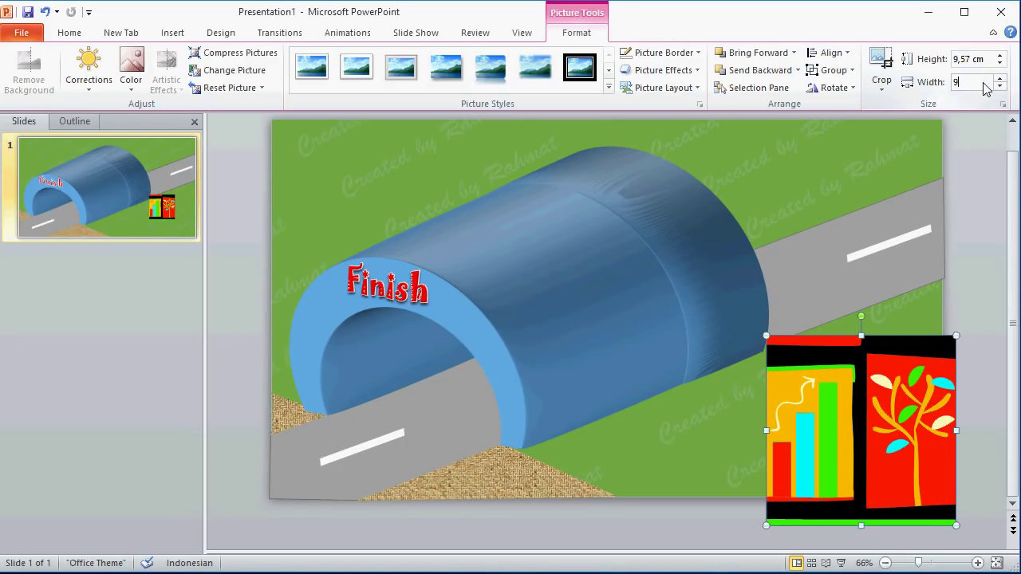
pyautogui.write(',72')
pyautogui.press('Return')
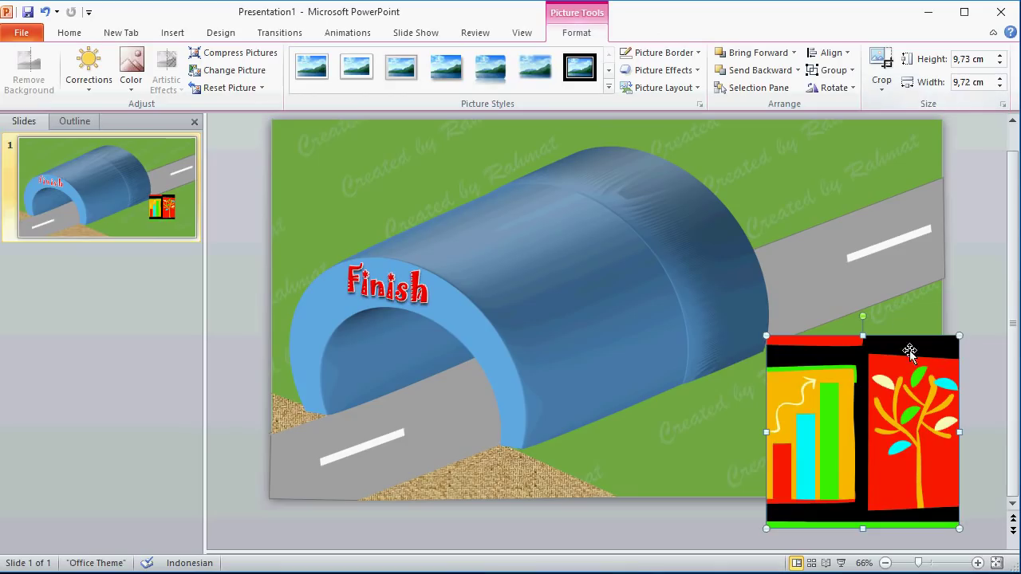
pyautogui.moveTo(906, 381); pyautogui.dragTo(836, 317)
# Step: Ungroup the clip art, converting it into drawing shapes
pyautogui.rightClick(836, 317)
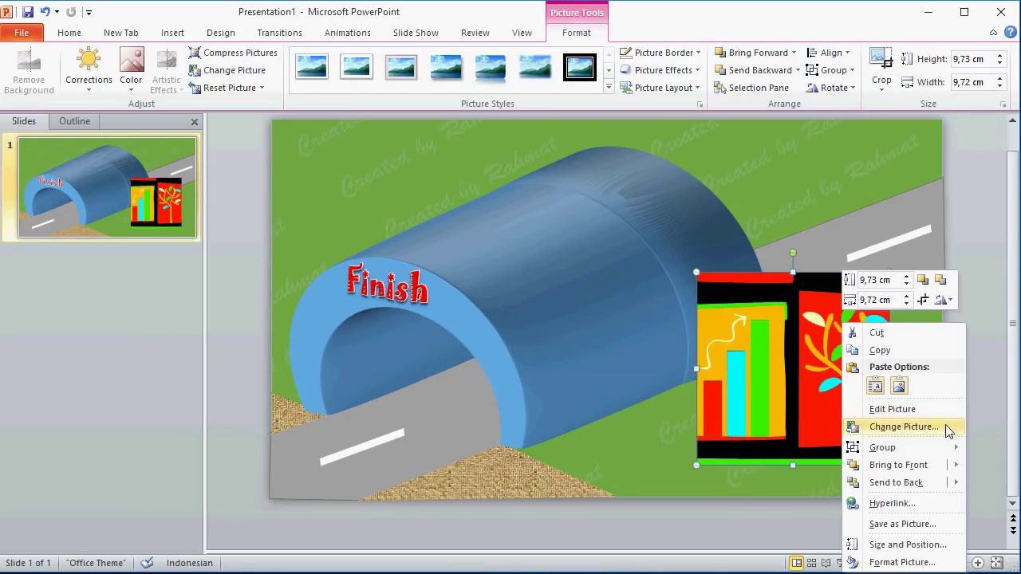
pyautogui.moveTo(945, 449)
pyautogui.click(1001, 485)
pyautogui.click(514, 354)
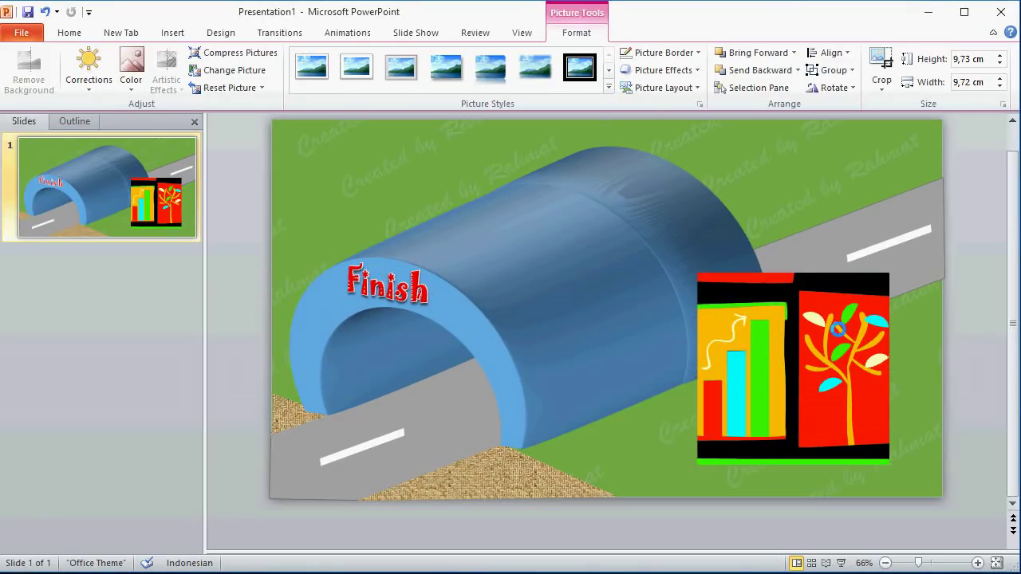
# Step: Delete the red panel, black background, yellow panel, and green, cyan and red bars
pyautogui.click(825, 303)
pyautogui.click(825, 302)
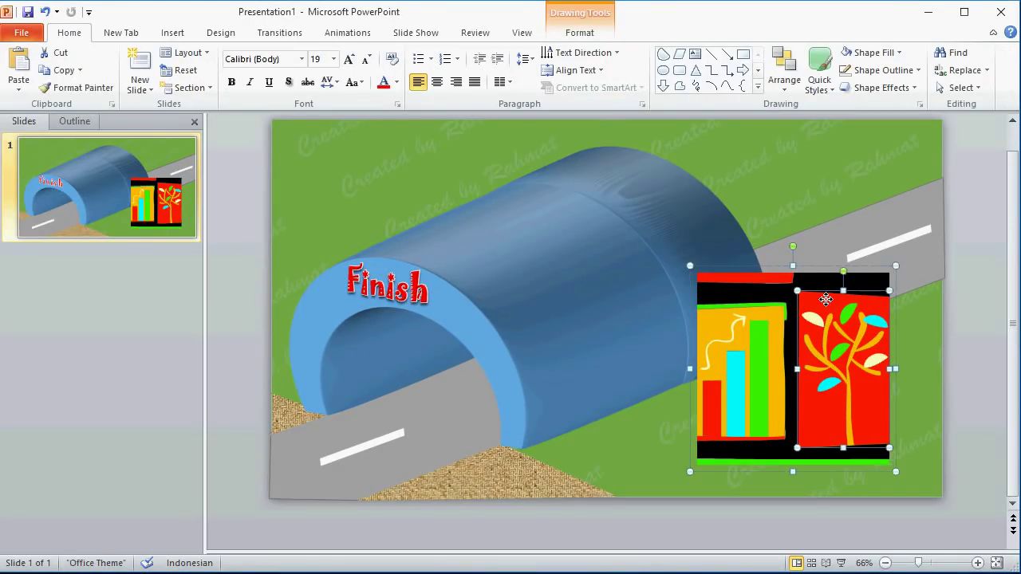
pyautogui.press('Delete')
pyautogui.click(815, 285)
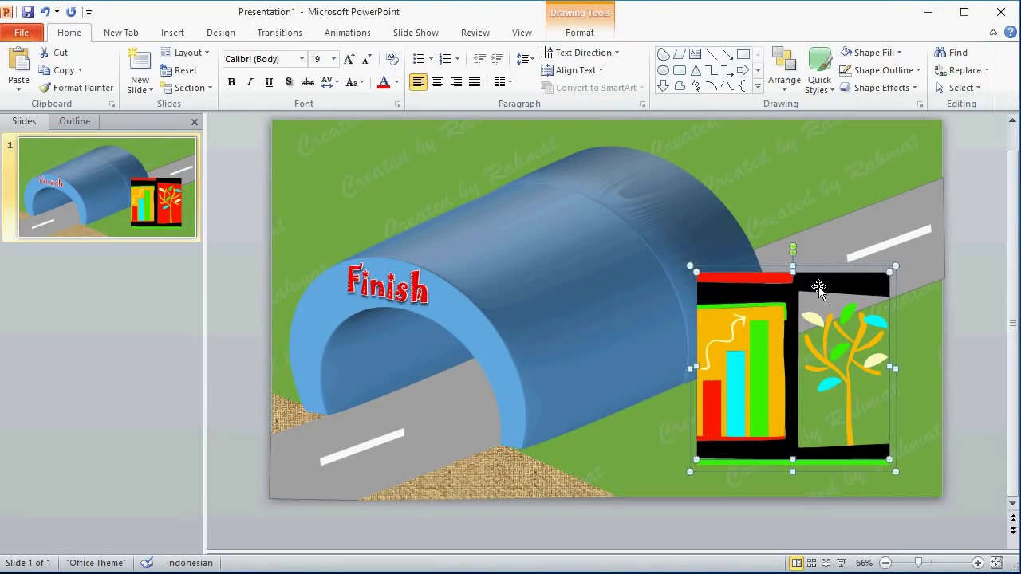
pyautogui.press('Delete')
pyautogui.click(764, 327)
pyautogui.press('Delete')
pyautogui.click(757, 349)
pyautogui.press('Delete')
pyautogui.click(738, 379)
pyautogui.press('Delete')
pyautogui.click(713, 401)
pyautogui.press('Delete')
# Step: Delete the remaining lines, squiggly arrow and red top bar, then move the tree to the tunnel's end
pyautogui.click(735, 437)
pyautogui.press('Delete')
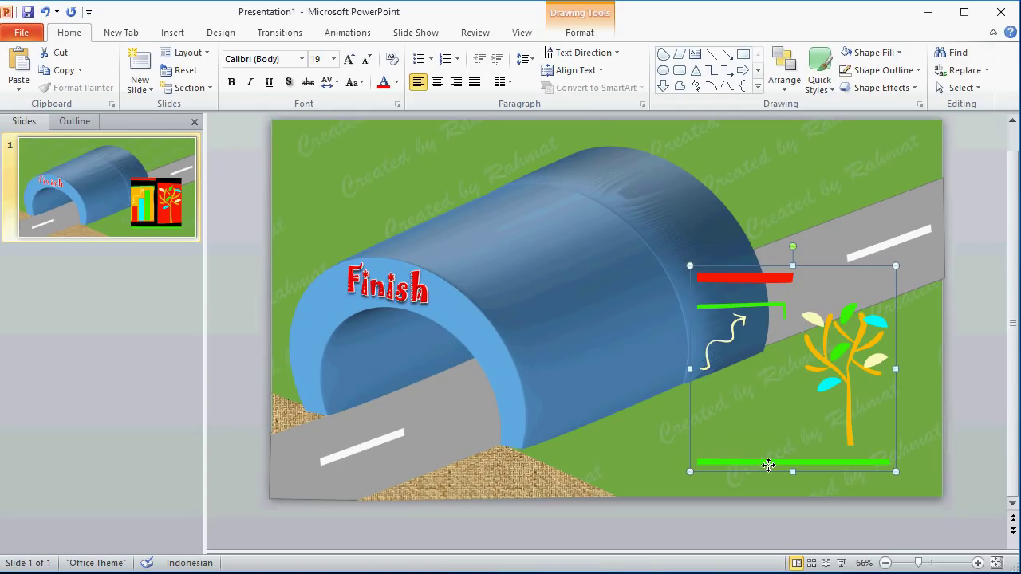
pyautogui.click(768, 463)
pyautogui.press('Delete')
pyautogui.click(740, 323)
pyautogui.press('Delete')
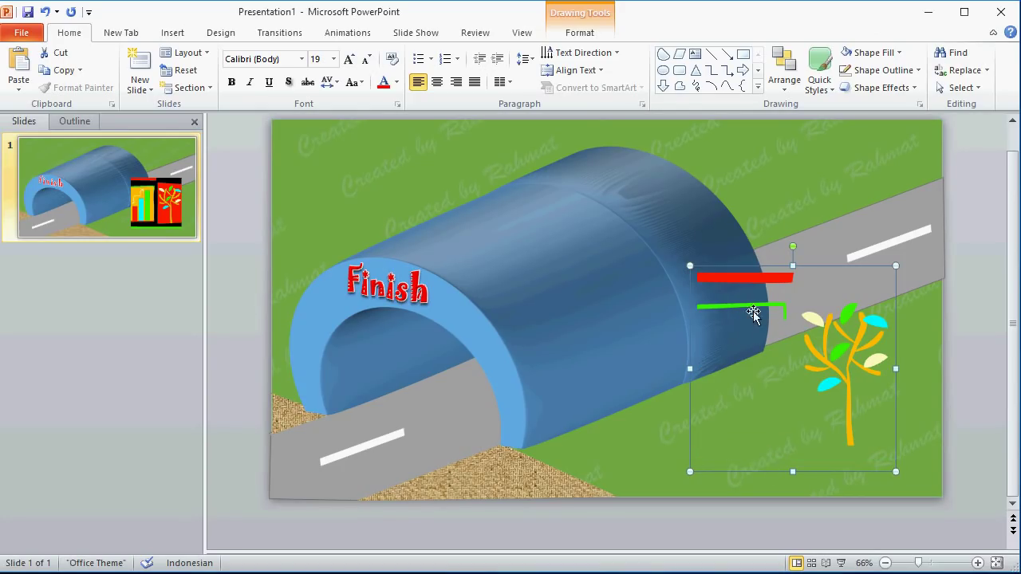
pyautogui.click(767, 307)
pyautogui.press('Delete')
pyautogui.click(780, 277)
pyautogui.press('Delete')
pyautogui.moveTo(857, 345); pyautogui.dragTo(781, 343)
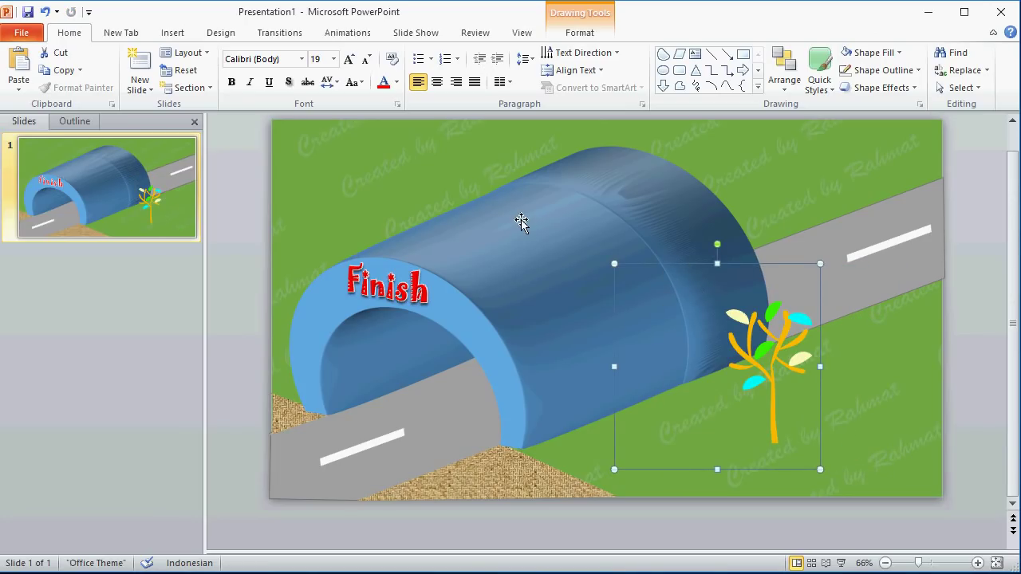
# Step: Search Clip Art for 'car' and place the race car at the slide's top right
pyautogui.click(172, 32)
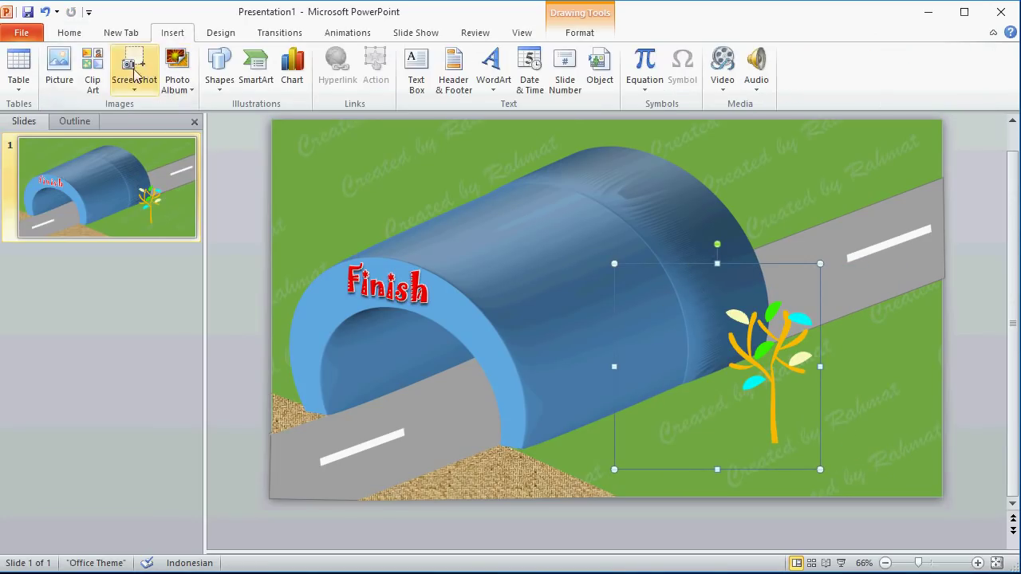
pyautogui.click(93, 72)
pyautogui.doubleClick(860, 160)
pyautogui.write('car')
pyautogui.press('Return')
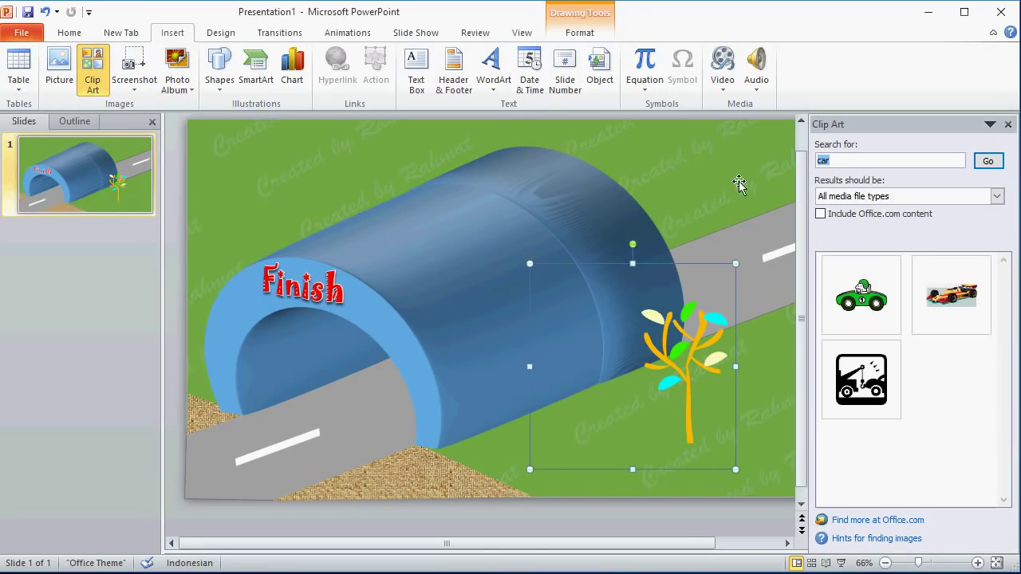
pyautogui.moveTo(702, 215); pyautogui.dragTo(957, 226)
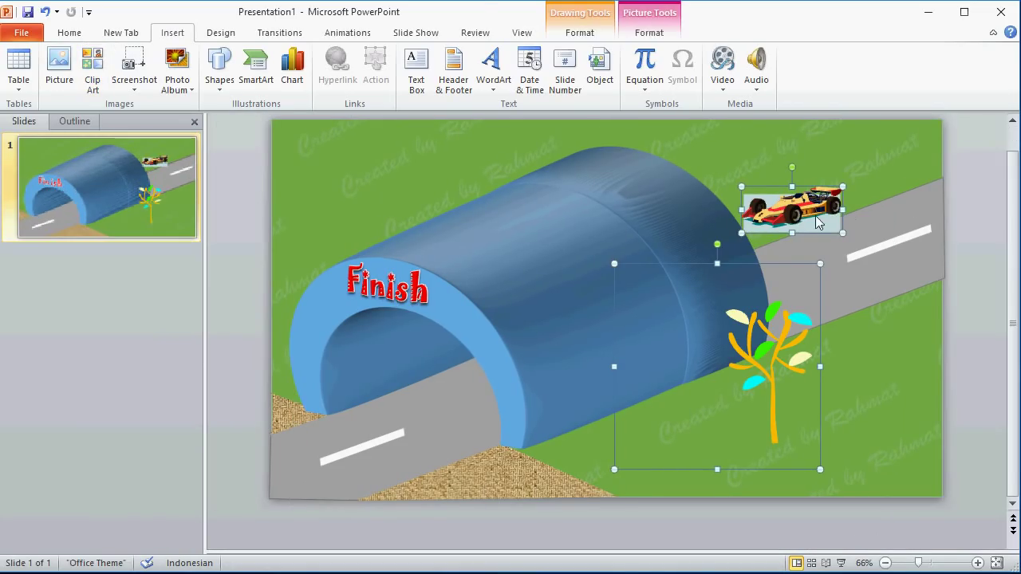
pyautogui.press('Escape')
pyautogui.press('Tab')
# Step: Size the race car to 5,3 cm height and 11,61 cm width, then ungroup it
pyautogui.click(576, 32)
pyautogui.click(983, 57)
pyautogui.write('5,3')
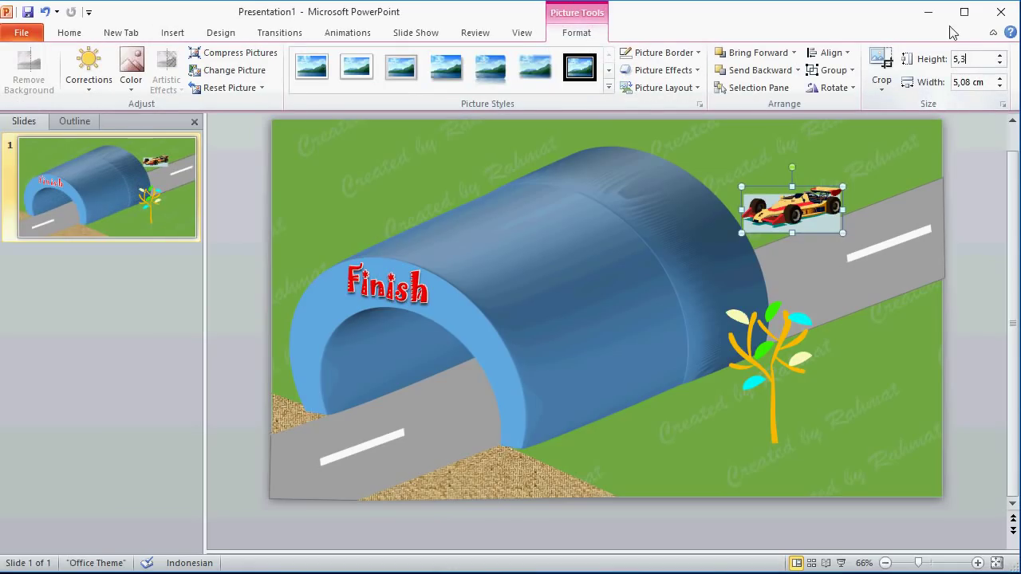
pyautogui.click(983, 82)
pyautogui.write('11')
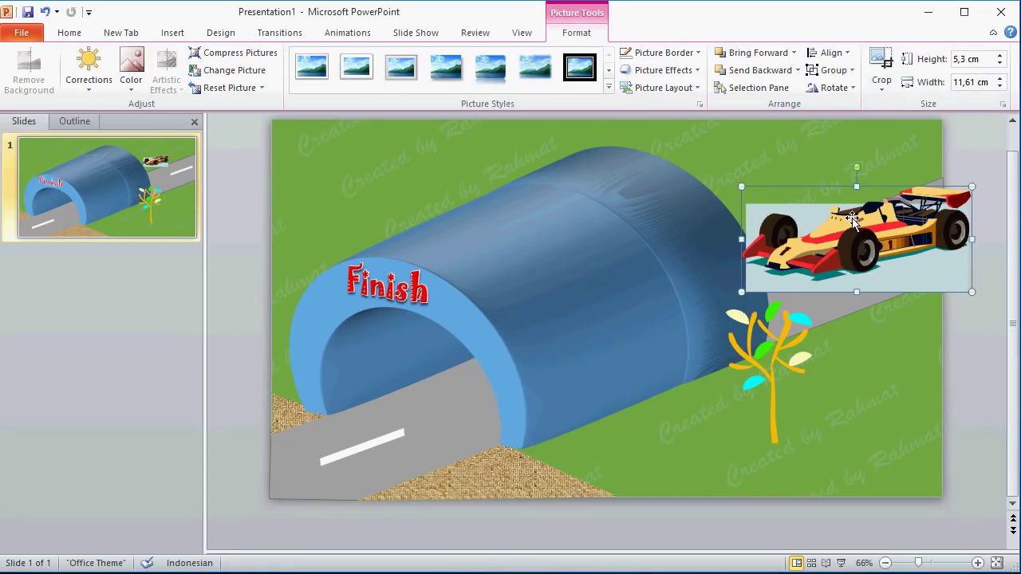
pyautogui.rightClick(856, 217)
pyautogui.moveTo(960, 344)
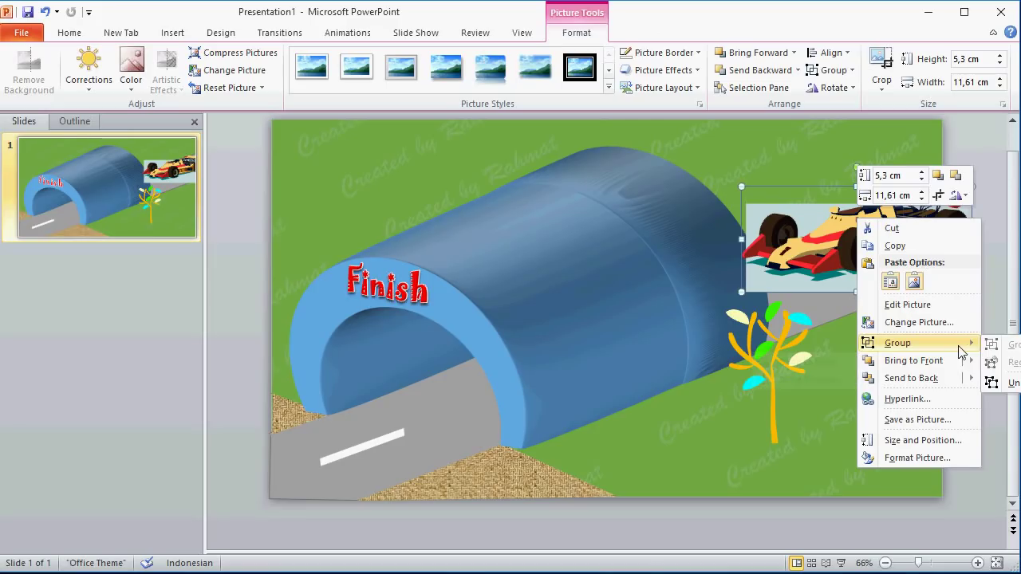
pyautogui.click(992, 379)
# Step: Convert the car to shapes, delete its light-blue background, and move it past the right edge
pyautogui.click(516, 354)
pyautogui.click(909, 274)
pyautogui.press('Delete')
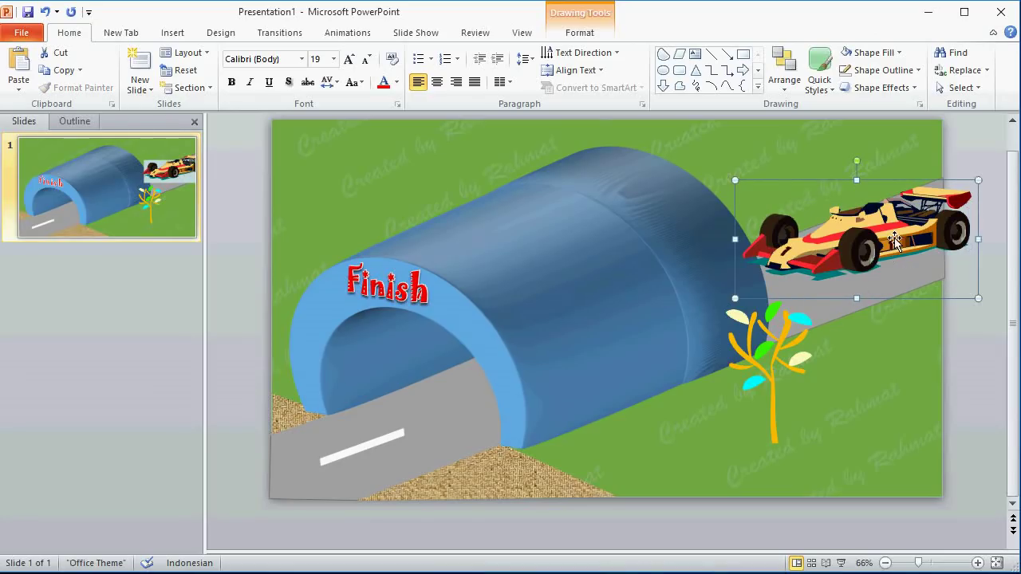
pyautogui.moveTo(890, 244)
pyautogui.mouseDown()
pyautogui.moveTo(967, 208)
pyautogui.moveTo(1020, 209)
pyautogui.moveTo(969, 198)
pyautogui.moveTo(981, 194)
pyautogui.mouseUp()
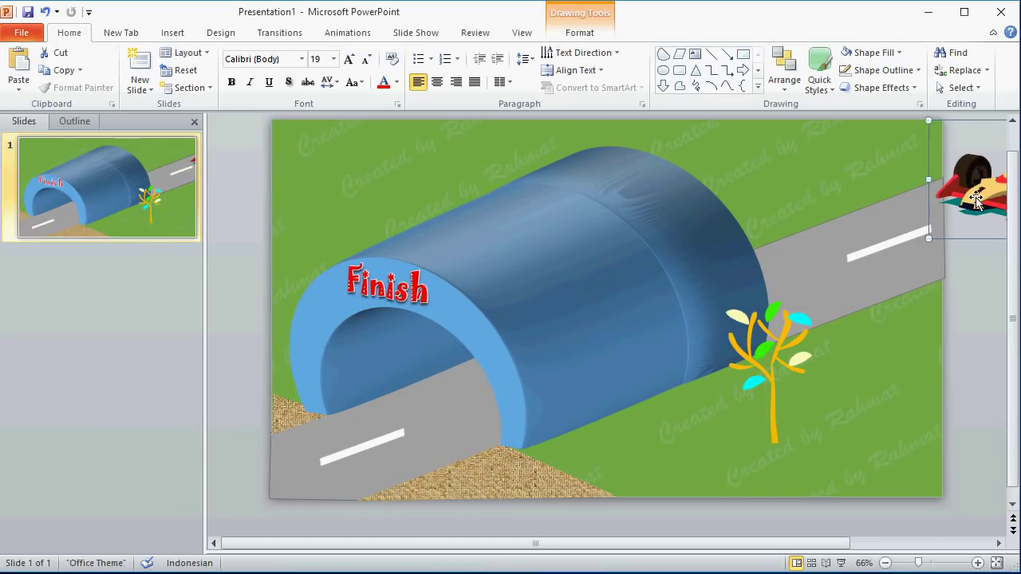
pyautogui.click(588, 254)
pyautogui.rightClick(556, 257)
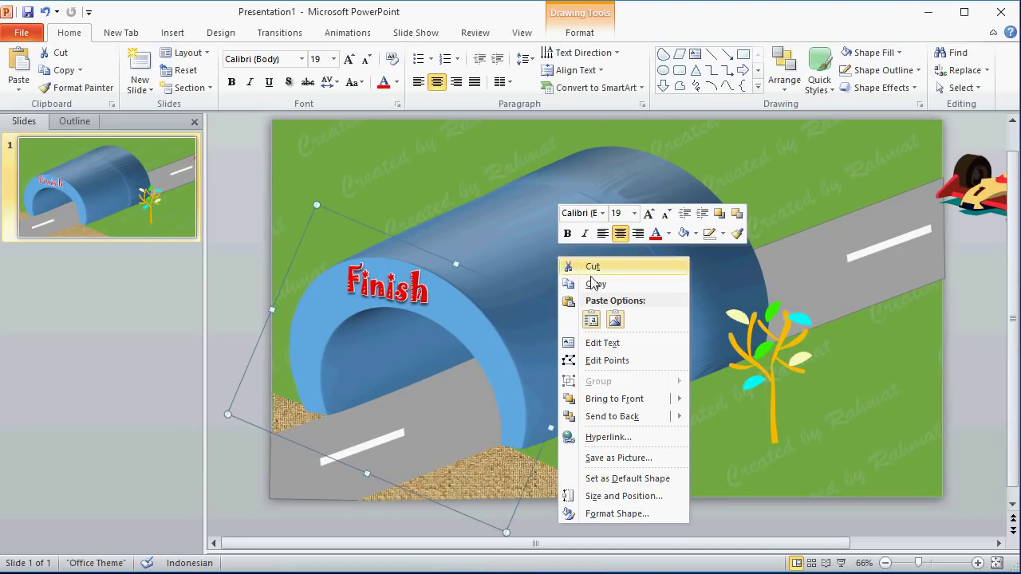
# Step: Duplicate the tunnel, shift the copy right, and move Finish to the top-left corner
pyautogui.click(597, 283)
pyautogui.click(121, 32)
pyautogui.click(75, 34)
pyautogui.click(22, 67)
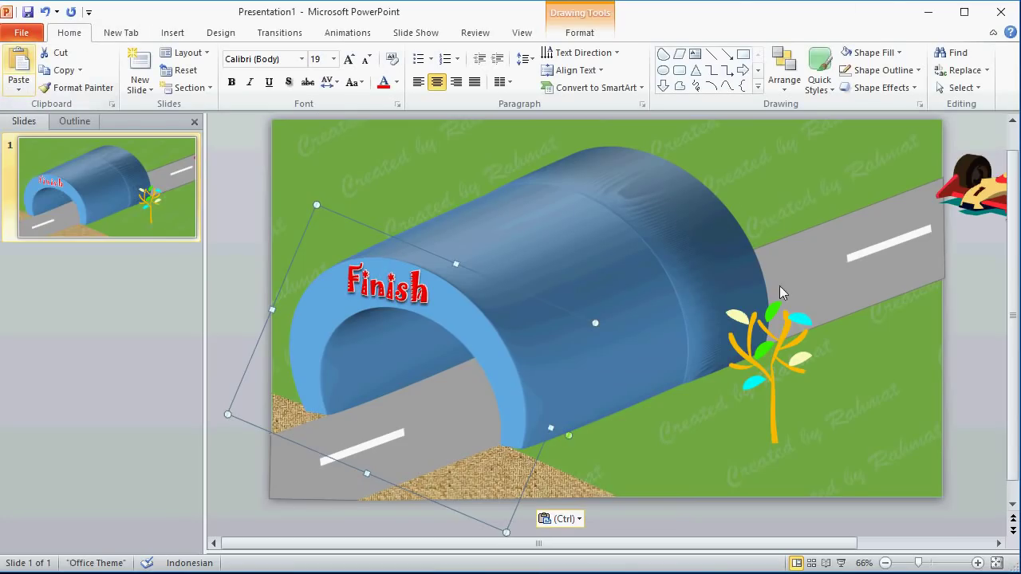
pyautogui.moveTo(553, 287); pyautogui.dragTo(779, 275)
pyautogui.click(395, 283)
pyautogui.moveTo(390, 264); pyautogui.dragTo(275, 170)
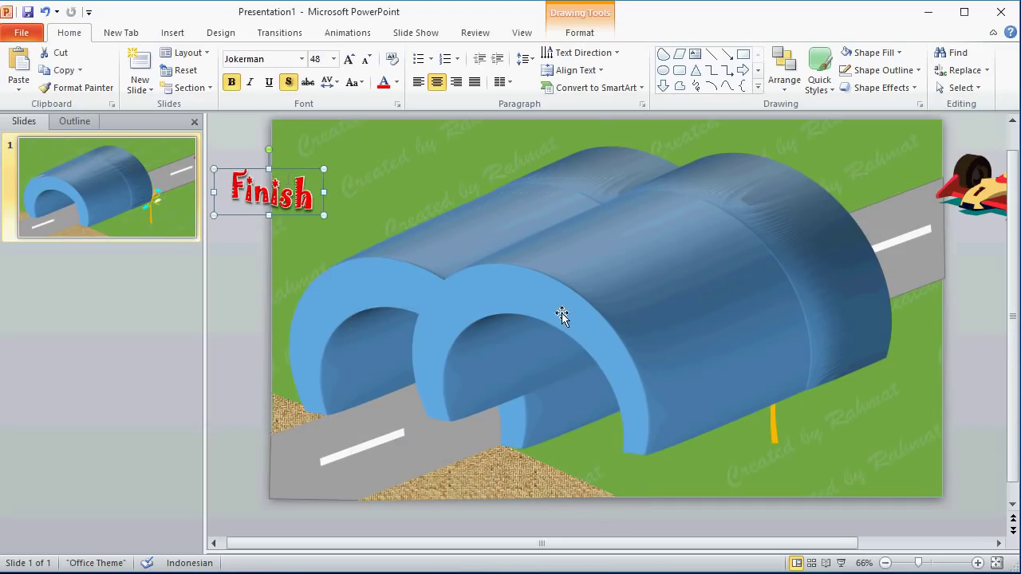
# Step: Draw a tall rectangle over the fronts of the tunnels
pyautogui.click(519, 276)
pyautogui.click(169, 33)
pyautogui.click(220, 64)
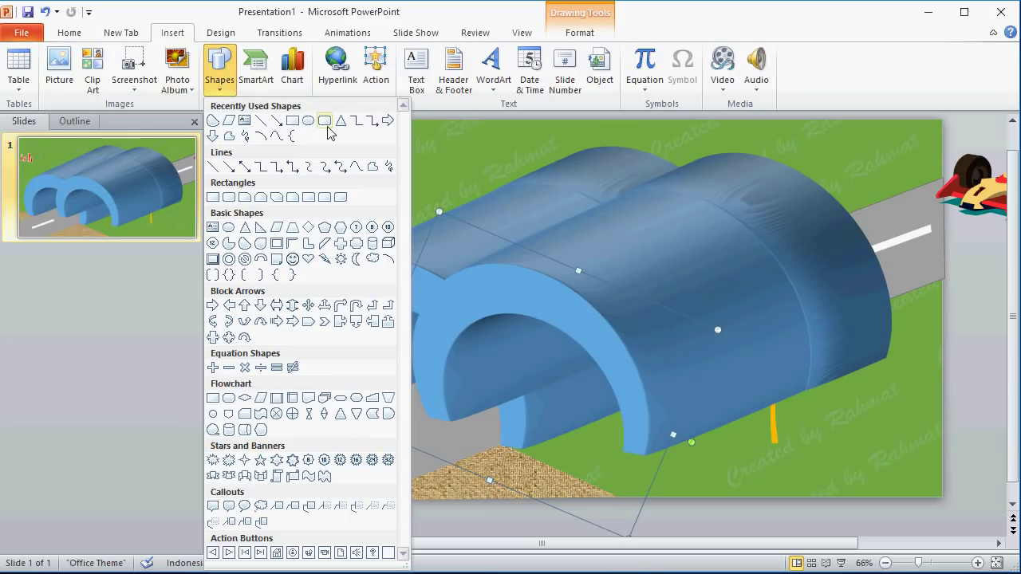
pyautogui.click(324, 121)
pyautogui.click(221, 67)
pyautogui.click(291, 120)
pyautogui.moveTo(383, 206); pyautogui.dragTo(558, 490)
pyautogui.press('Escape')
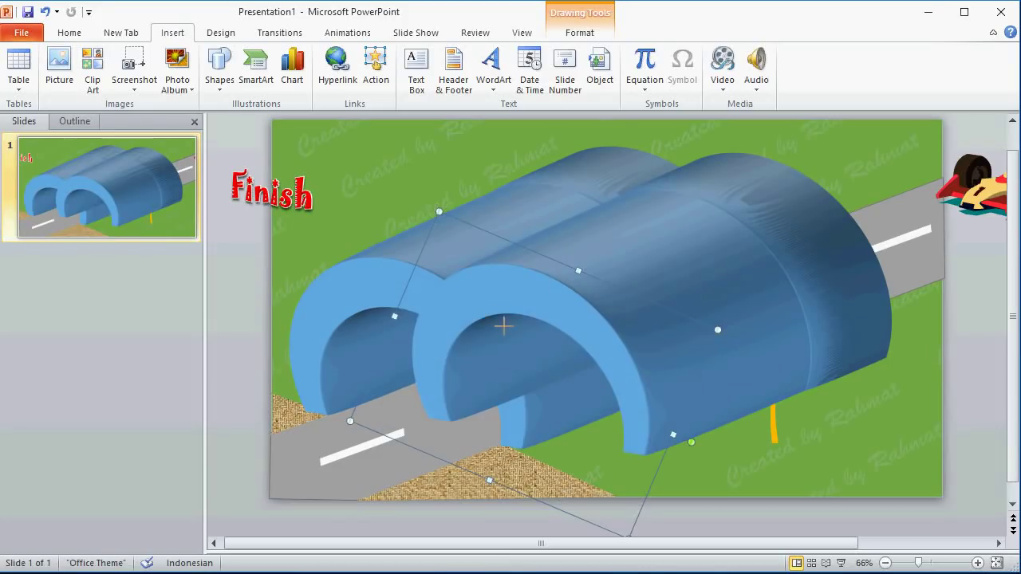
pyautogui.moveTo(506, 285)
pyautogui.mouseDown()
pyautogui.moveTo(475, 281)
pyautogui.moveTo(510, 296)
pyautogui.mouseUp()
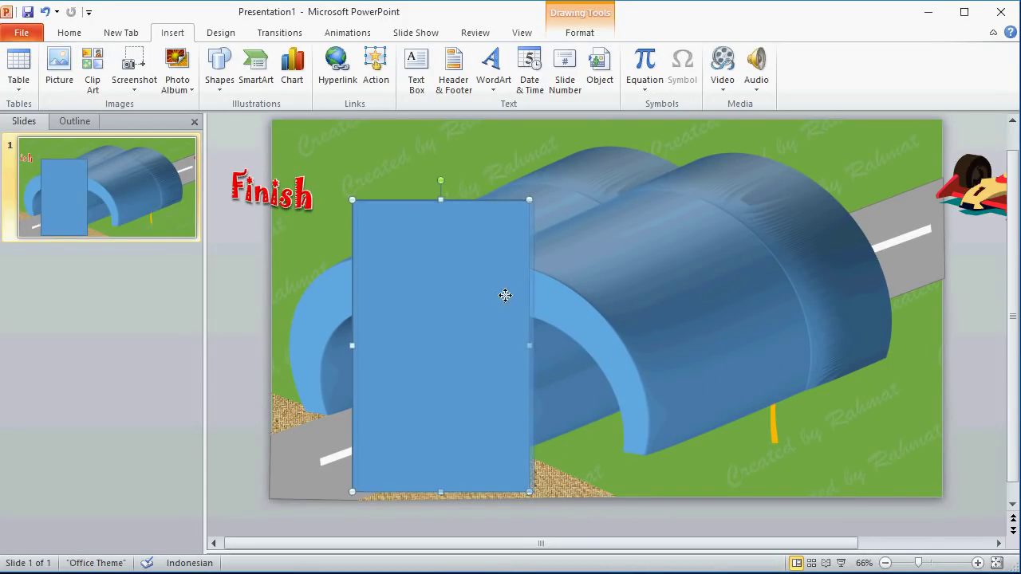
# Step: Select the tunnel copy with the rectangle and apply Shape Subtract
pyautogui.click(655, 267)
pyautogui.click(970, 367)
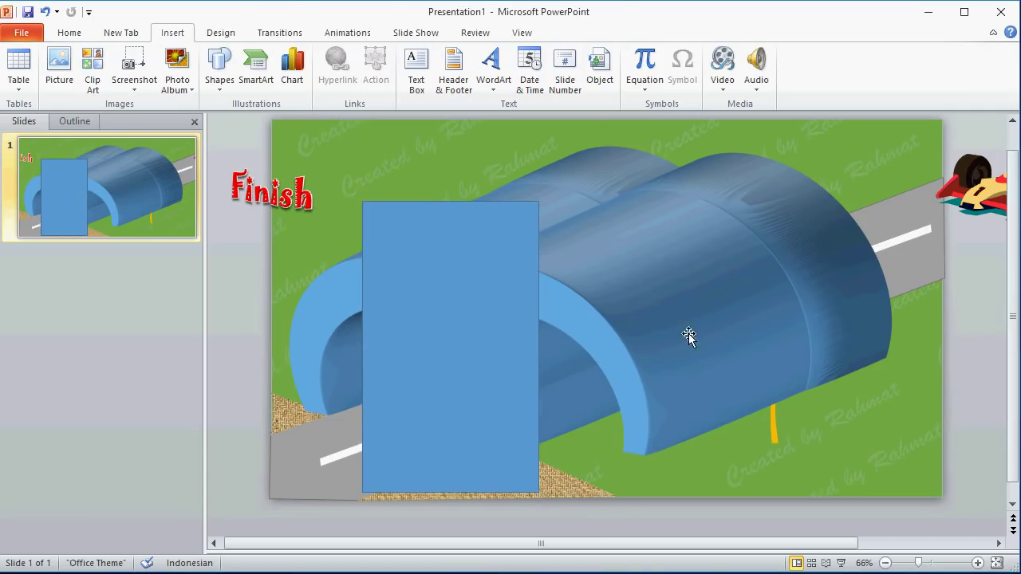
pyautogui.click(713, 306)
pyautogui.keyDown('shift'); pyautogui.click(380, 249); pyautogui.keyUp('shift')
pyautogui.click(121, 33)
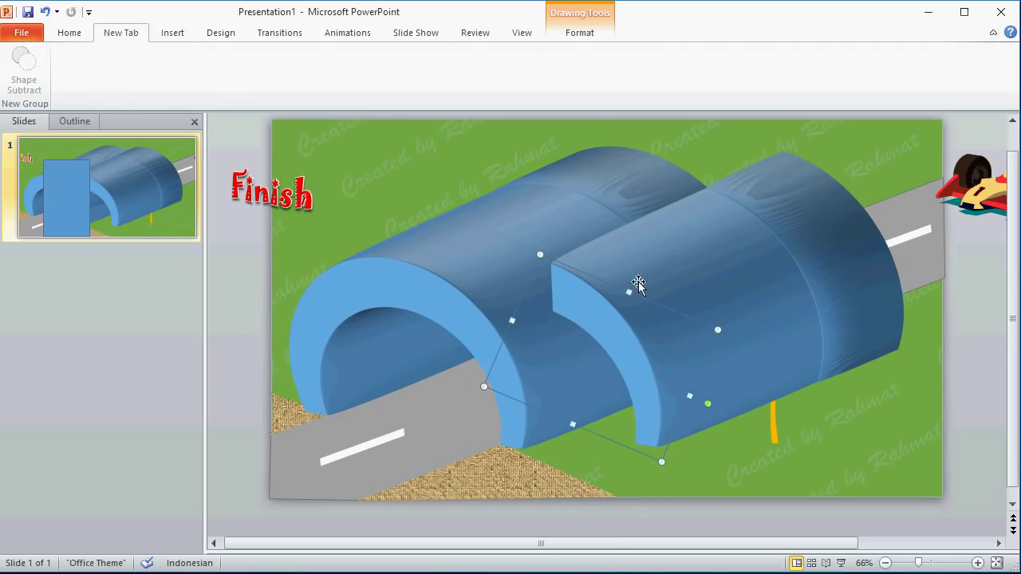
# Step: Reposition the front tunnel piece and move the race car onto the slide, bringing it to front
pyautogui.moveTo(735, 287); pyautogui.dragTo(699, 307)
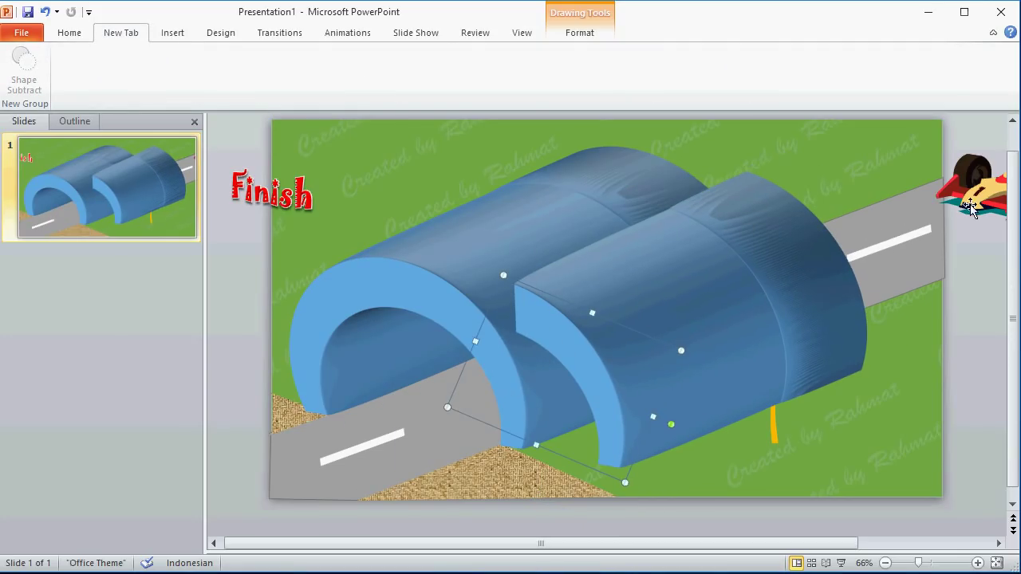
pyautogui.click(987, 185)
pyautogui.moveTo(989, 185); pyautogui.dragTo(656, 216)
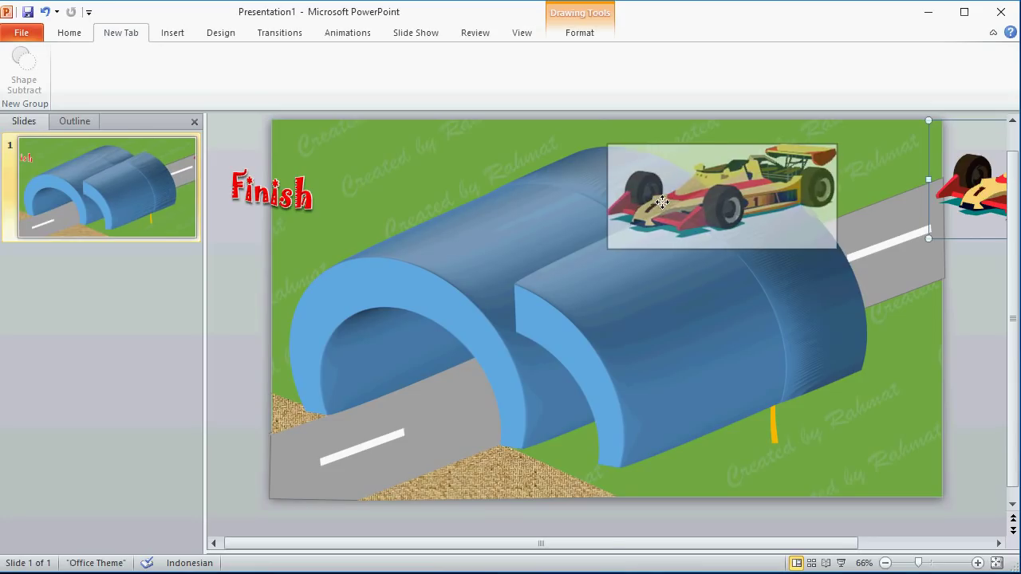
pyautogui.moveTo(700, 356); pyautogui.dragTo(700, 375)
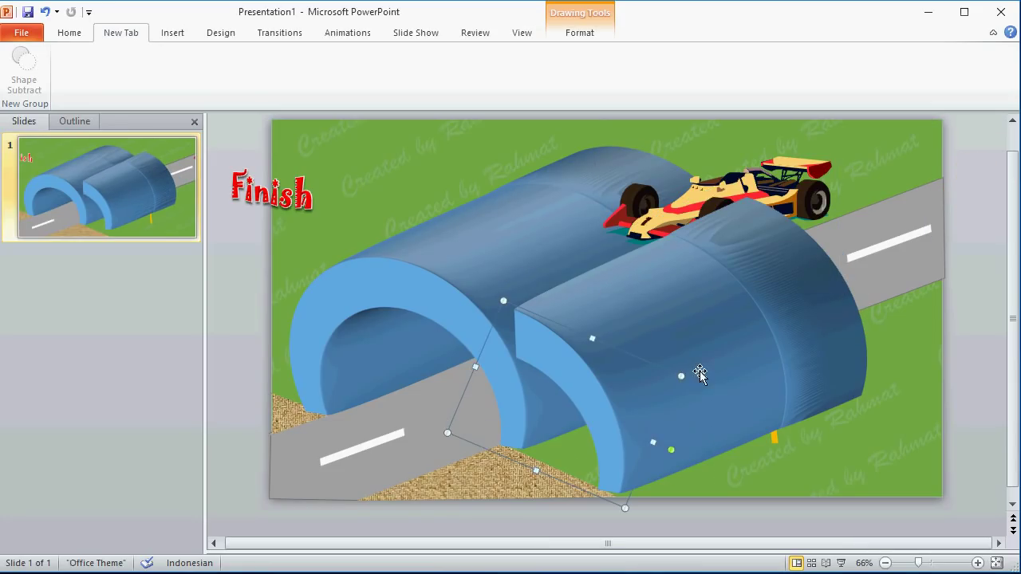
pyautogui.rightClick(718, 185)
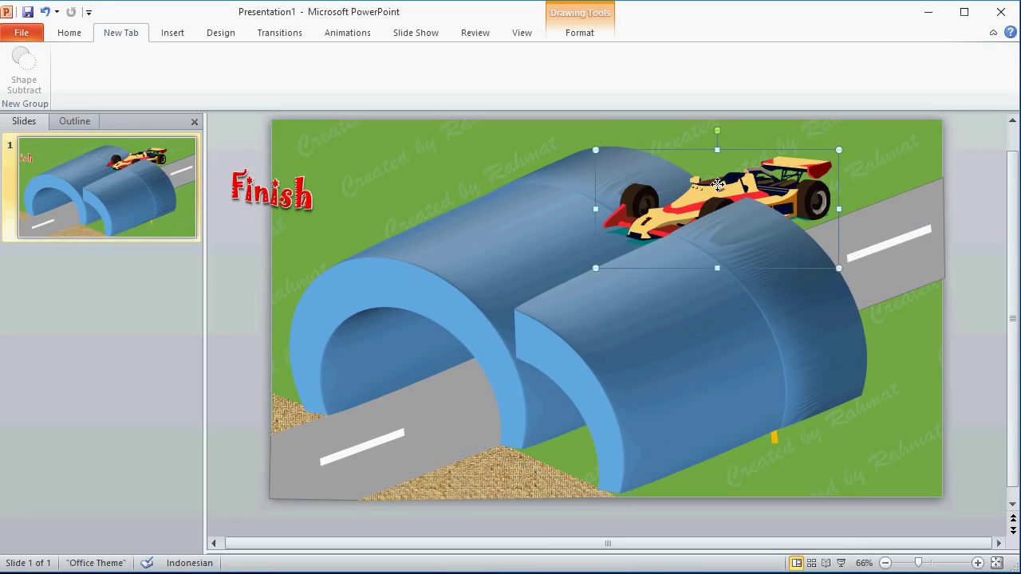
pyautogui.click(853, 289)
# Step: Bring the front tunnel piece to front, park the car at the right edge, and join the tunnel pieces
pyautogui.click(660, 358)
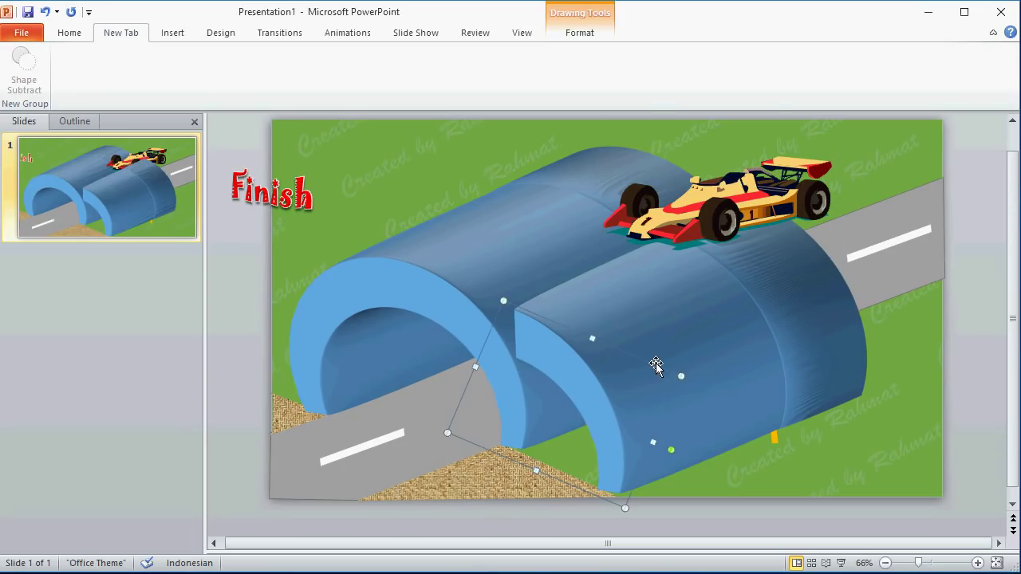
pyautogui.rightClick(644, 369)
pyautogui.moveTo(758, 247)
pyautogui.click(795, 245)
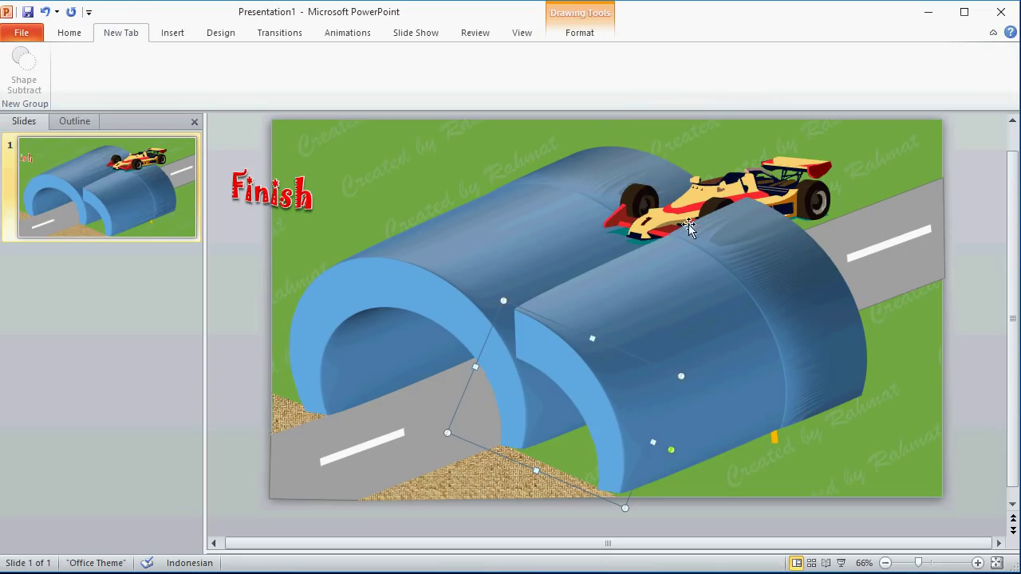
pyautogui.moveTo(694, 195); pyautogui.dragTo(994, 189)
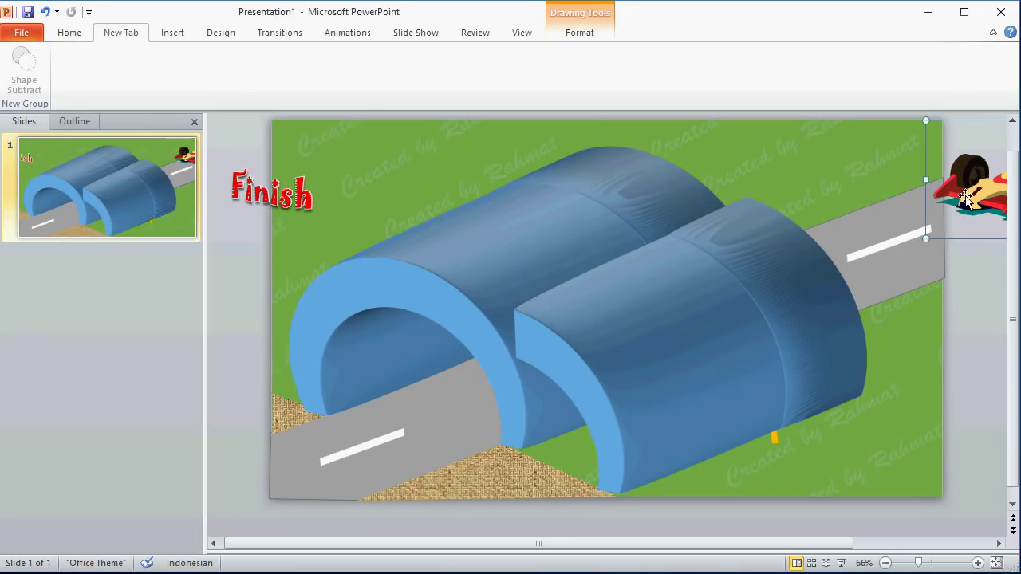
pyautogui.click(651, 330)
pyautogui.moveTo(596, 327); pyautogui.dragTo(501, 275)
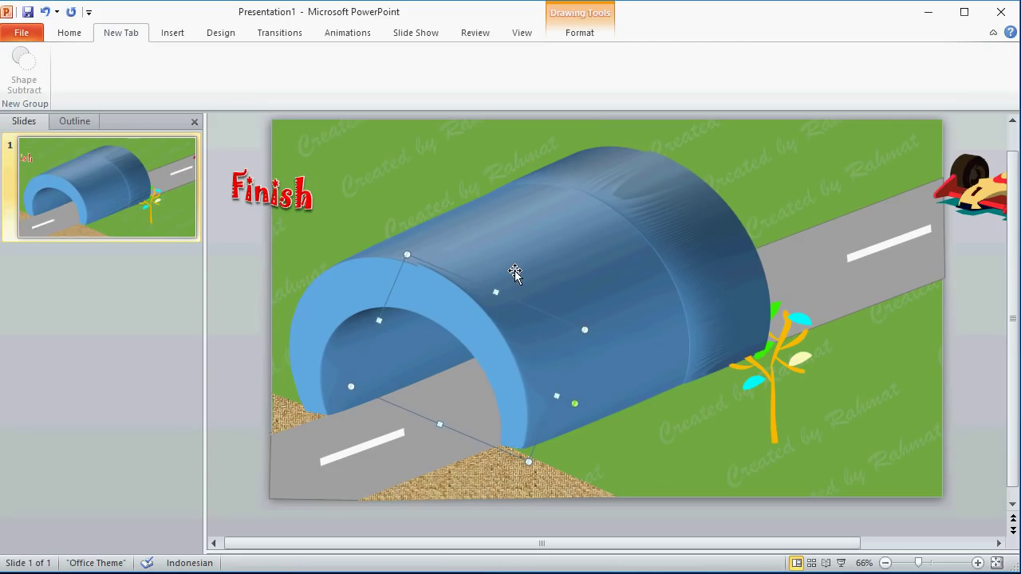
# Step: Nudge the tunnel down and bring the tree in front of the tunnel
pyautogui.press('Down')
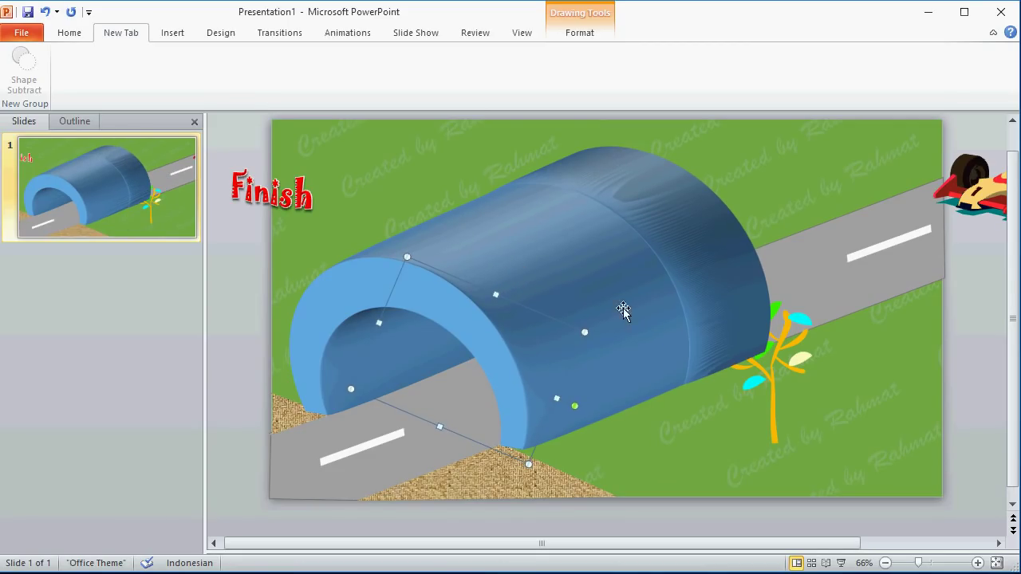
pyautogui.click(785, 360)
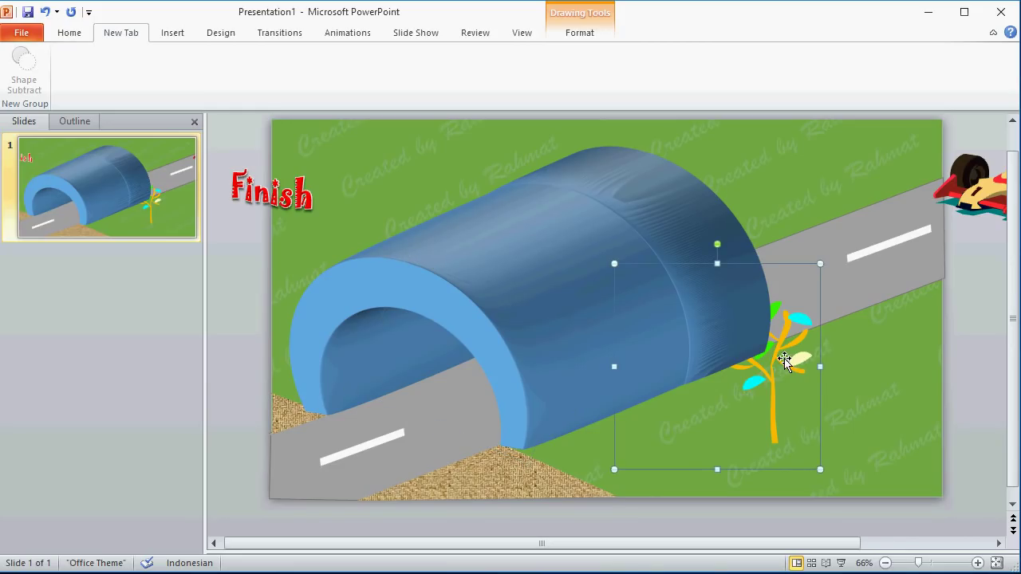
pyautogui.rightClick(780, 360)
pyautogui.moveTo(886, 464)
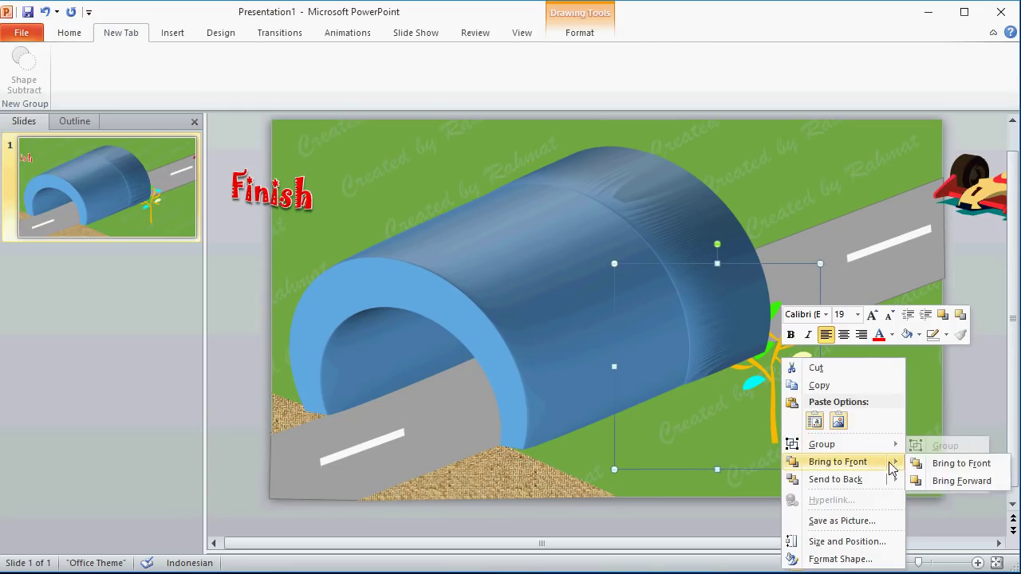
pyautogui.click(921, 466)
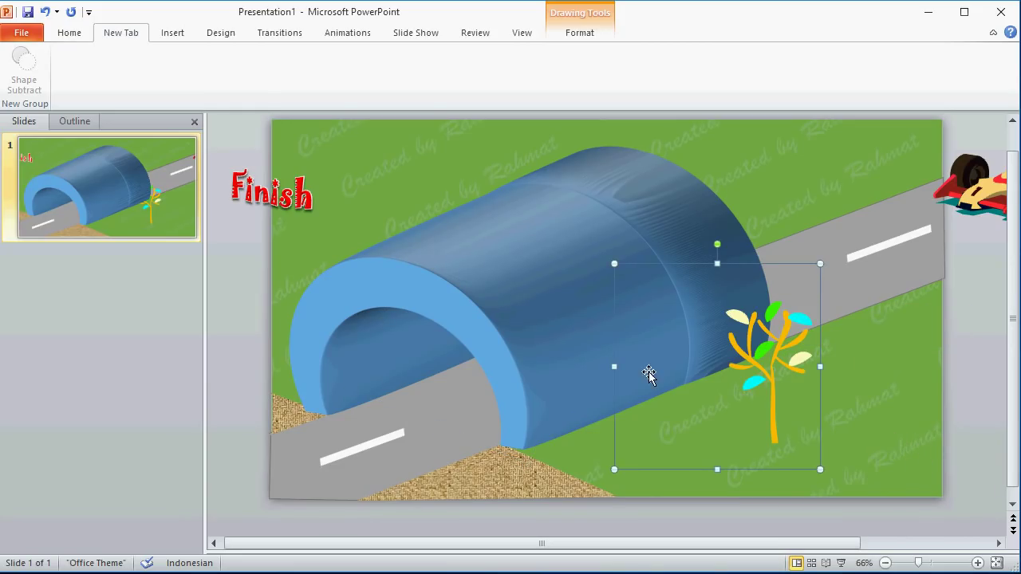
# Step: Move the red 'Finish' WordArt onto the tunnel arch and bring it to front
pyautogui.click(281, 191)
pyautogui.moveTo(281, 169); pyautogui.dragTo(397, 263)
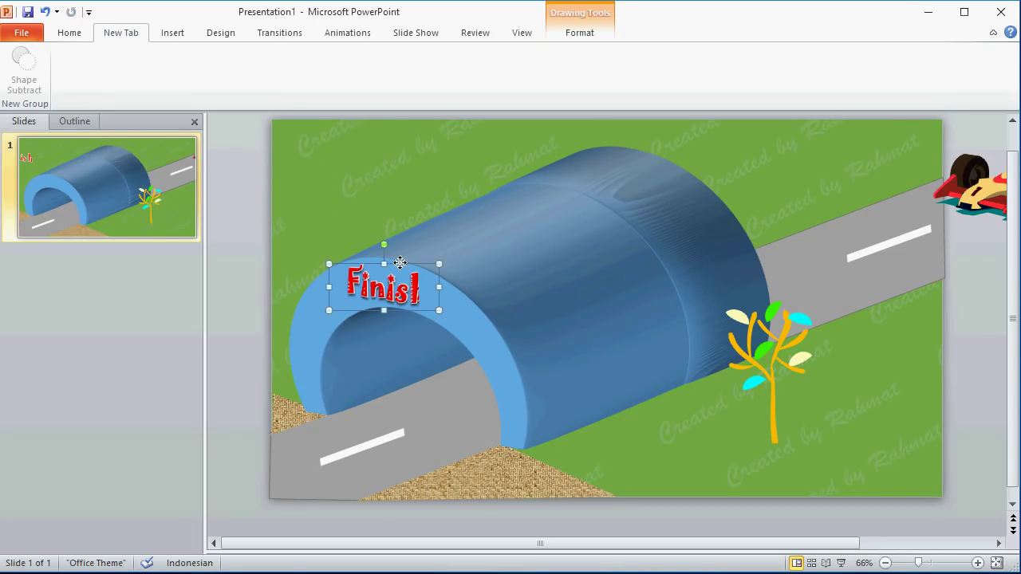
pyautogui.rightClick(406, 268)
pyautogui.click(389, 288)
pyautogui.click(397, 264)
pyautogui.rightClick(397, 264)
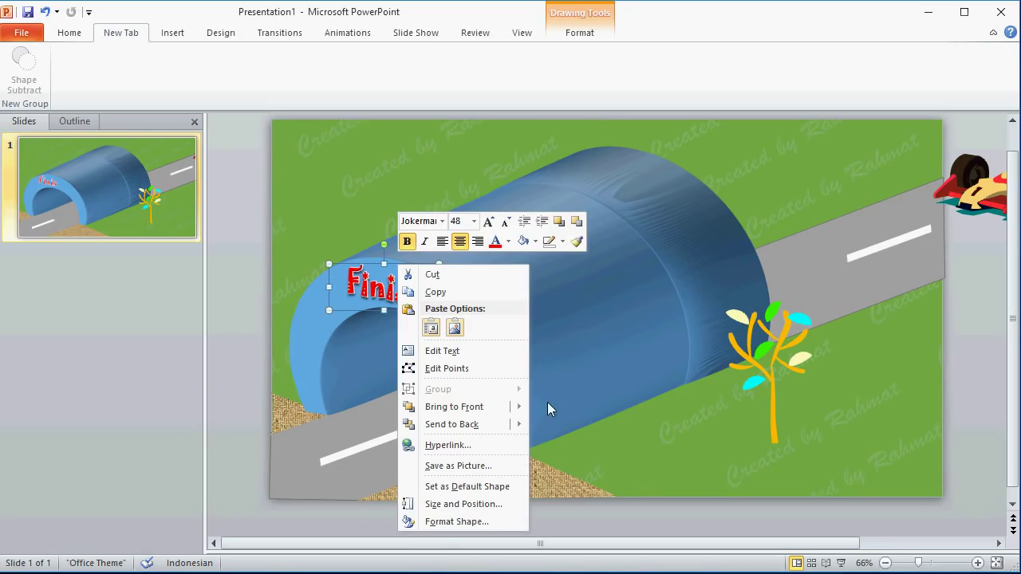
pyautogui.click(534, 407)
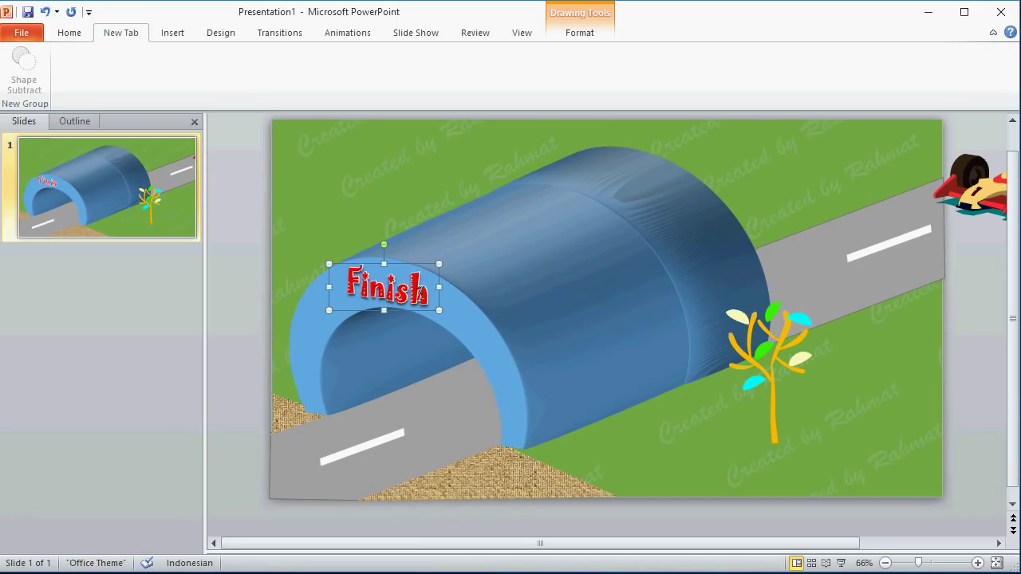
pyautogui.click(989, 194)
# Step: Give the race car a leftward Lines motion path and drag its end point down-left along the road
pyautogui.click(358, 33)
pyautogui.click(659, 84)
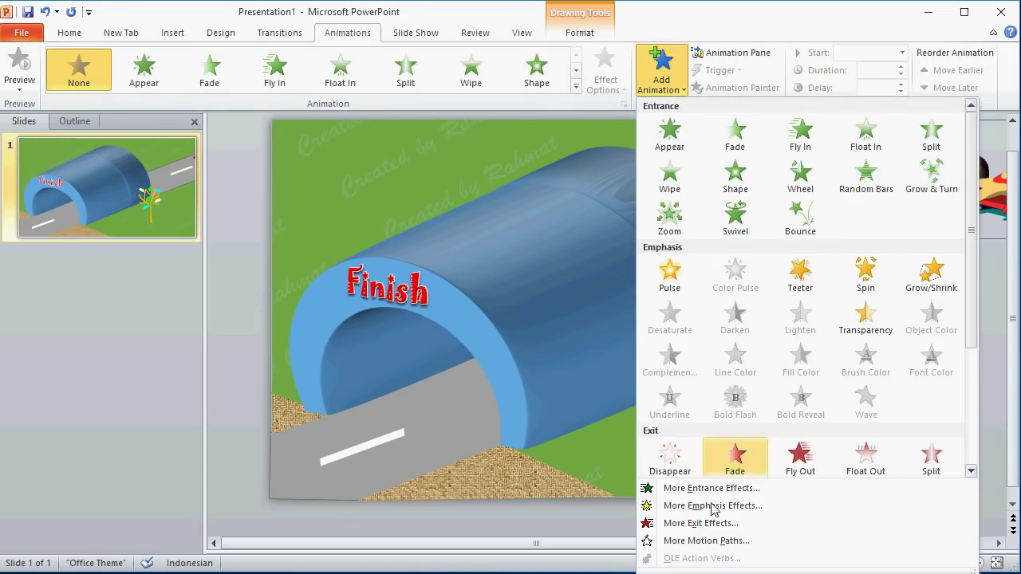
pyautogui.click(692, 539)
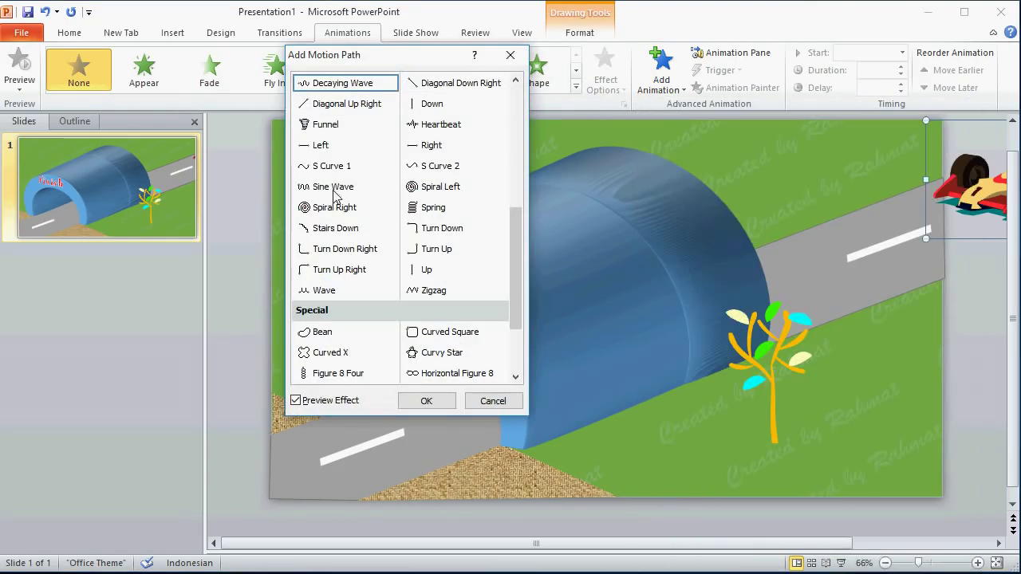
pyautogui.click(335, 148)
pyautogui.click(428, 401)
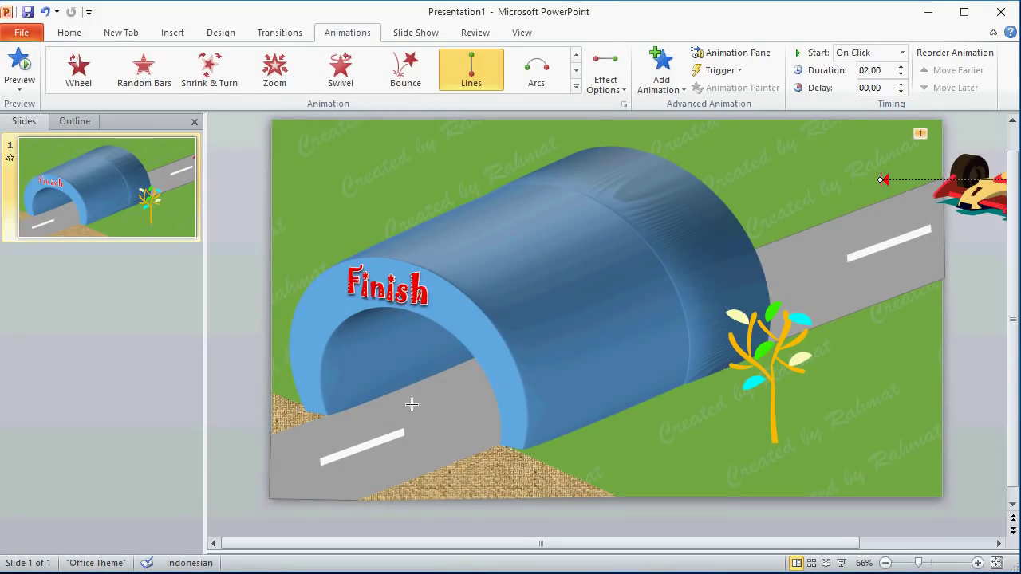
pyautogui.moveTo(126, 512); pyautogui.dragTo(71, 537)
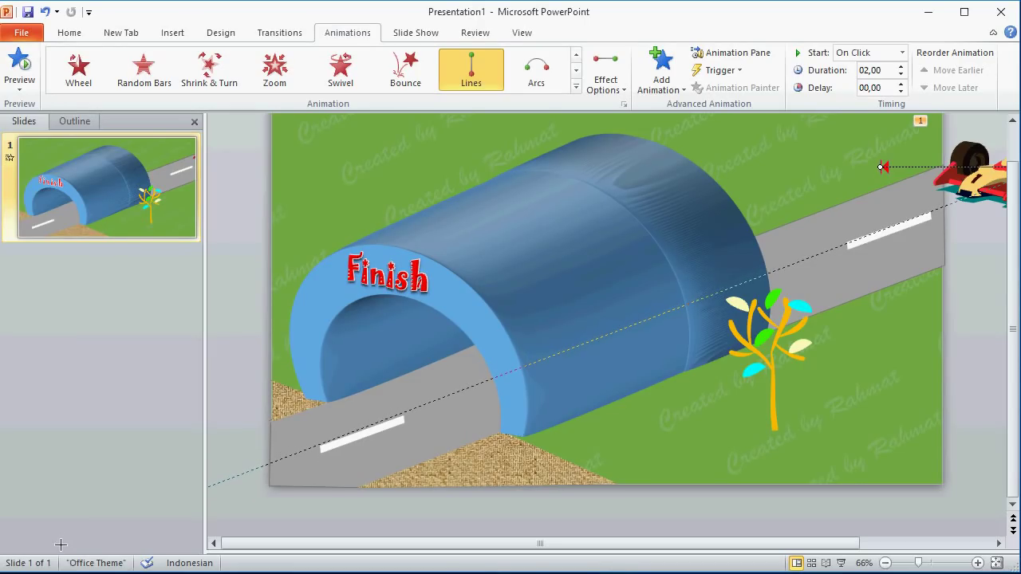
pyautogui.moveTo(60, 545); pyautogui.dragTo(62, 546)
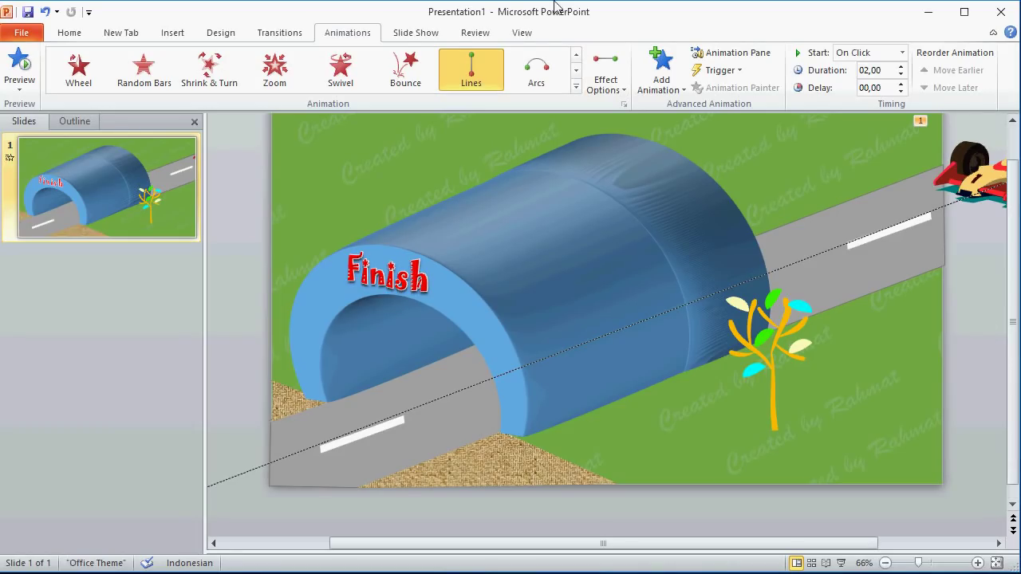
pyautogui.click(730, 52)
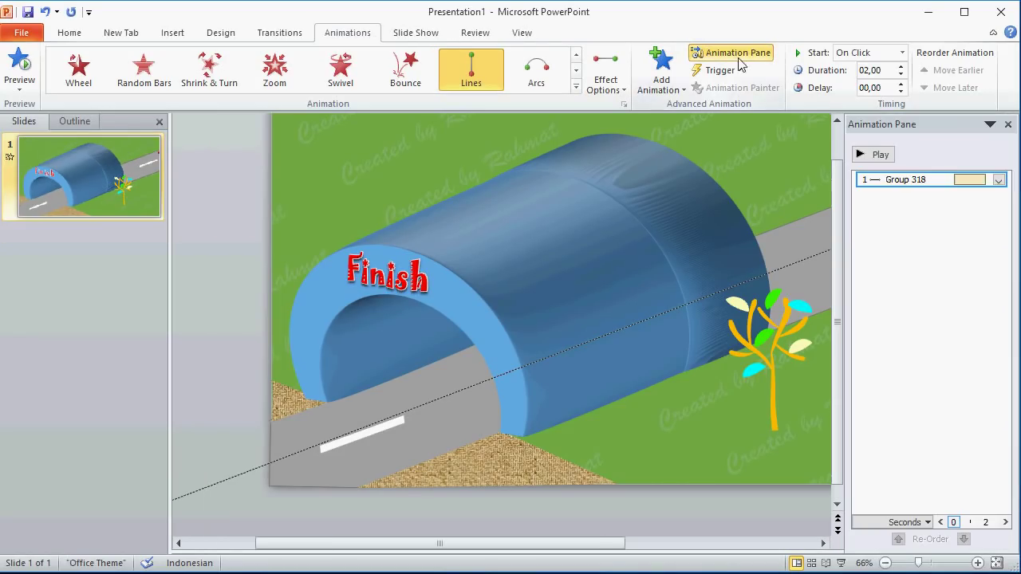
# Step: Set the car's Lines animation to With Previous, 8 seconds duration, with 0-second smooth start and end
pyautogui.click(999, 180)
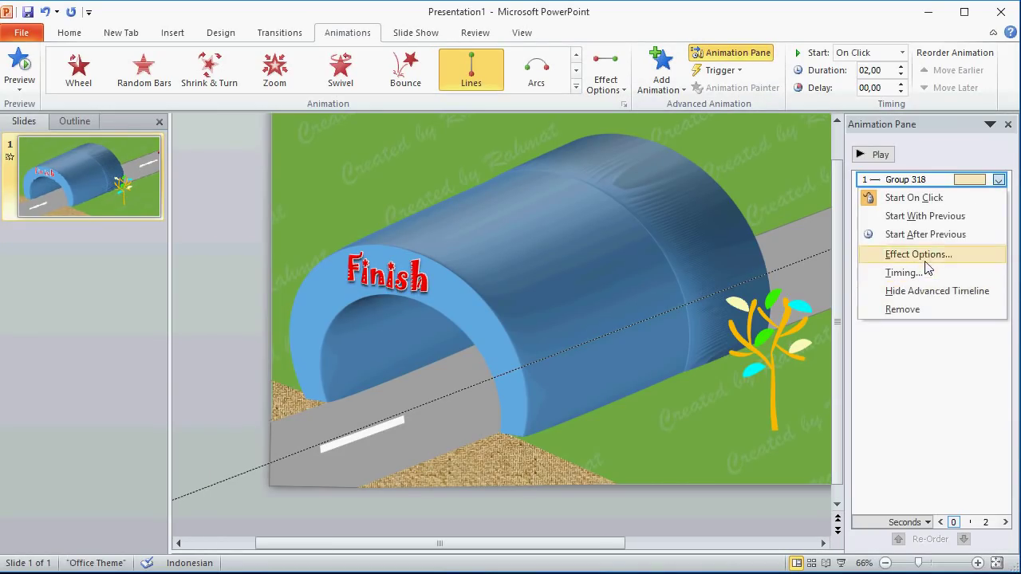
pyautogui.click(923, 255)
pyautogui.moveTo(389, 172)
pyautogui.mouseDown()
pyautogui.moveTo(367, 173)
pyautogui.moveTo(365, 194)
pyautogui.mouseUp()
pyautogui.click(320, 112)
pyautogui.click(360, 136)
pyautogui.click(343, 164)
pyautogui.click(333, 176)
pyautogui.click(330, 173)
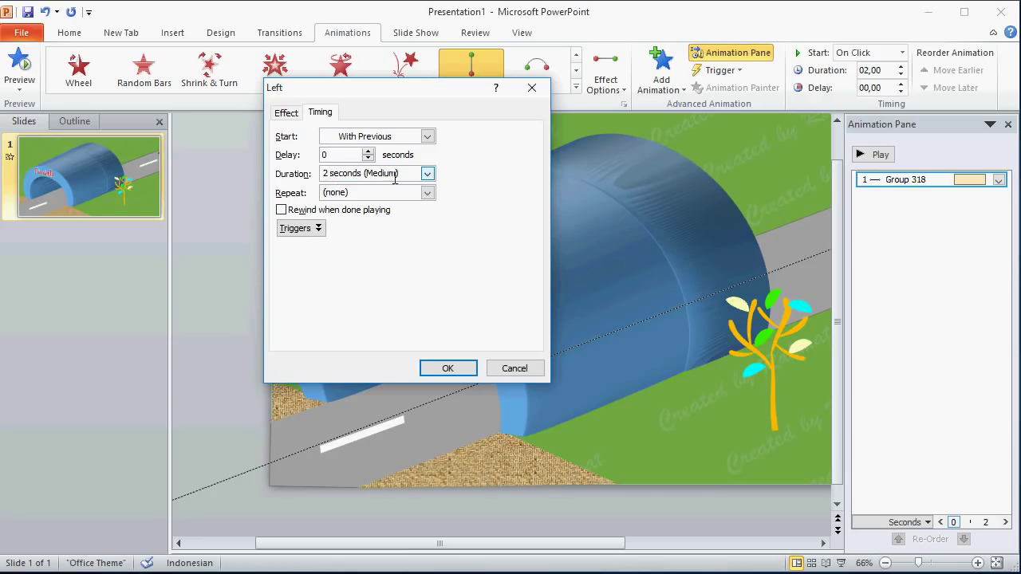
pyautogui.press('BackSpace')
pyautogui.write('8')
pyautogui.click(440, 363)
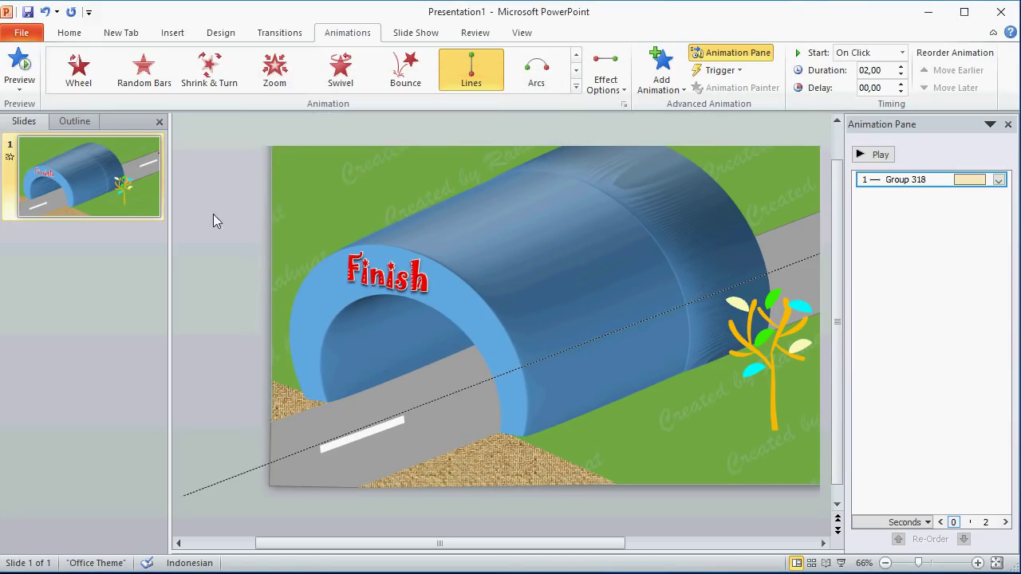
pyautogui.click(1008, 124)
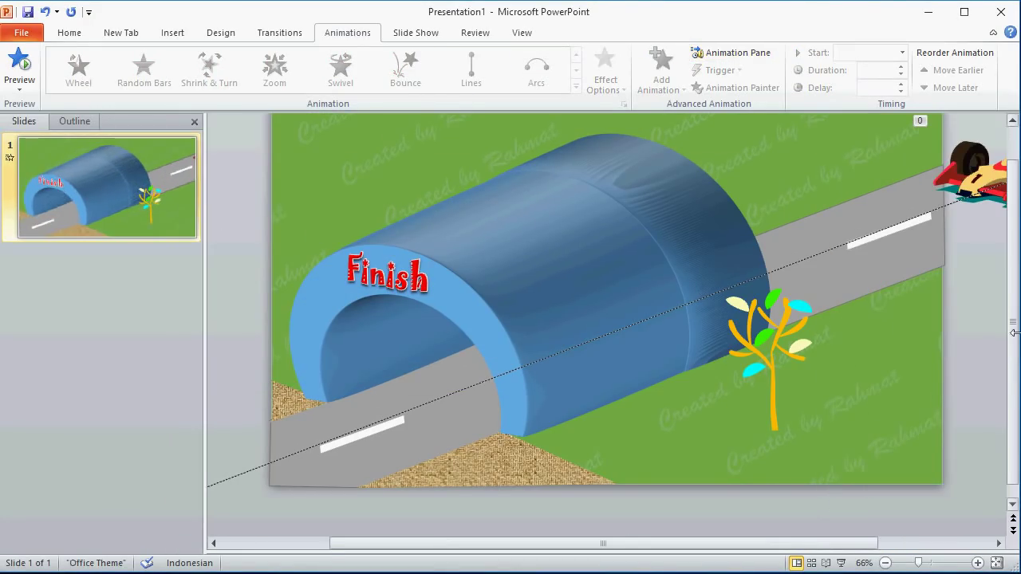
# Step: Select the tunnel, WordArt, tree, race car and both sand patches, and send them to back
pyautogui.click(1013, 285)
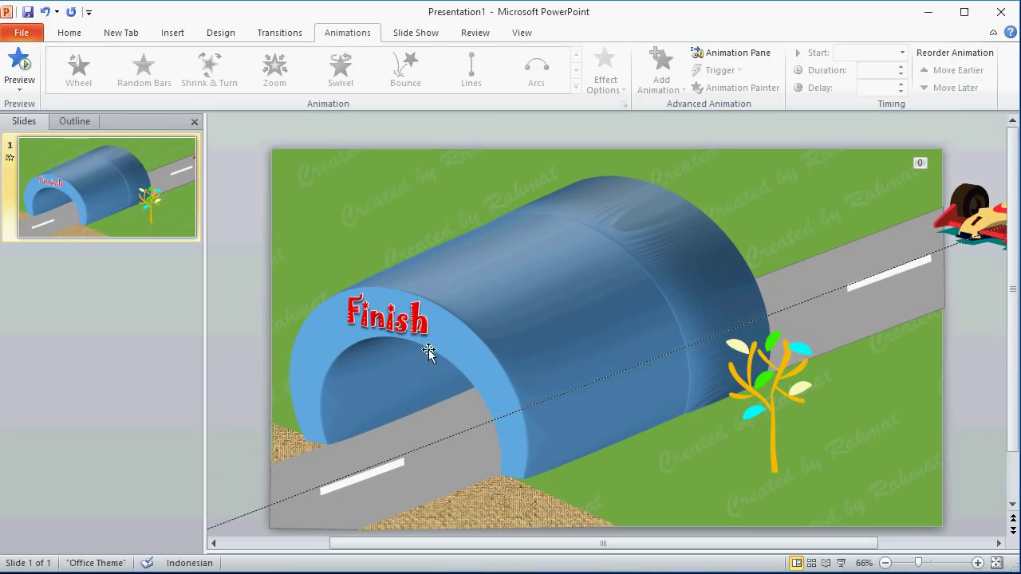
pyautogui.click(326, 325)
pyautogui.keyDown('shift'); pyautogui.click(487, 374); pyautogui.keyUp('shift')
pyautogui.keyDown('shift'); pyautogui.click(373, 314); pyautogui.keyUp('shift')
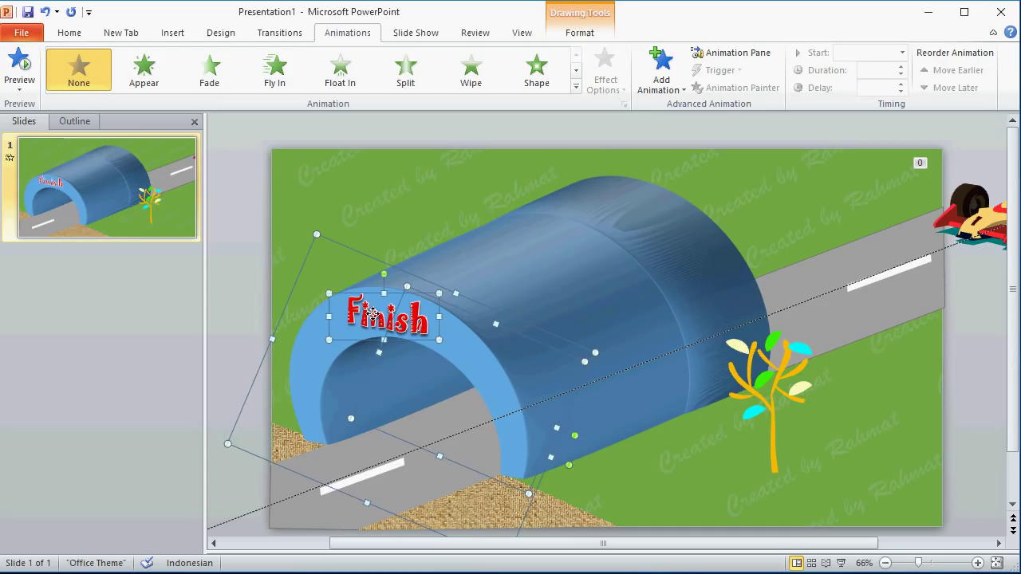
pyautogui.keyDown('shift'); pyautogui.click(772, 369); pyautogui.keyUp('shift')
pyautogui.keyDown('shift'); pyautogui.click(985, 223); pyautogui.keyUp('shift')
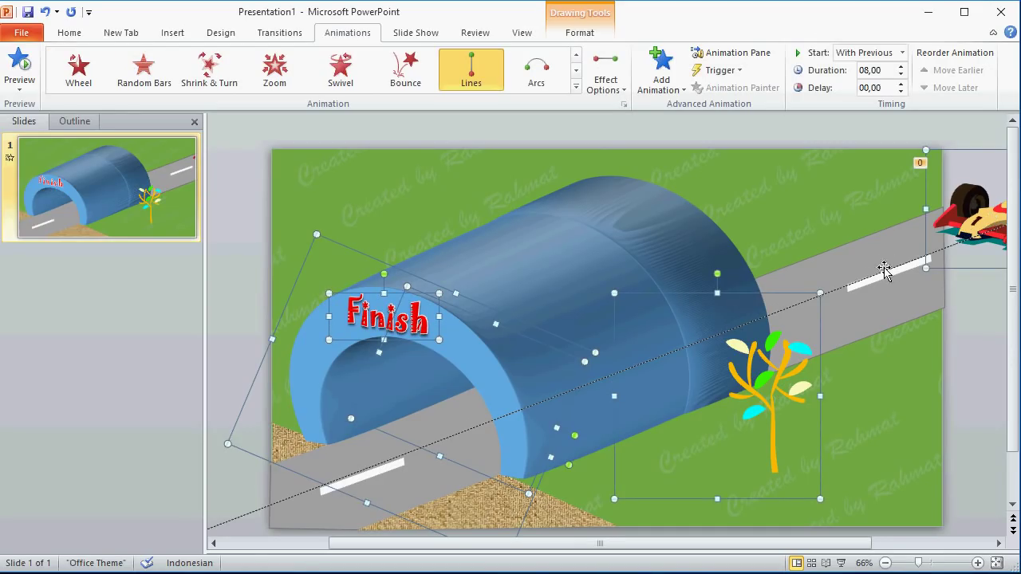
pyautogui.keyDown('shift'); pyautogui.click(482, 499); pyautogui.keyUp('shift')
pyautogui.keyDown('shift'); pyautogui.click(283, 439); pyautogui.keyUp('shift')
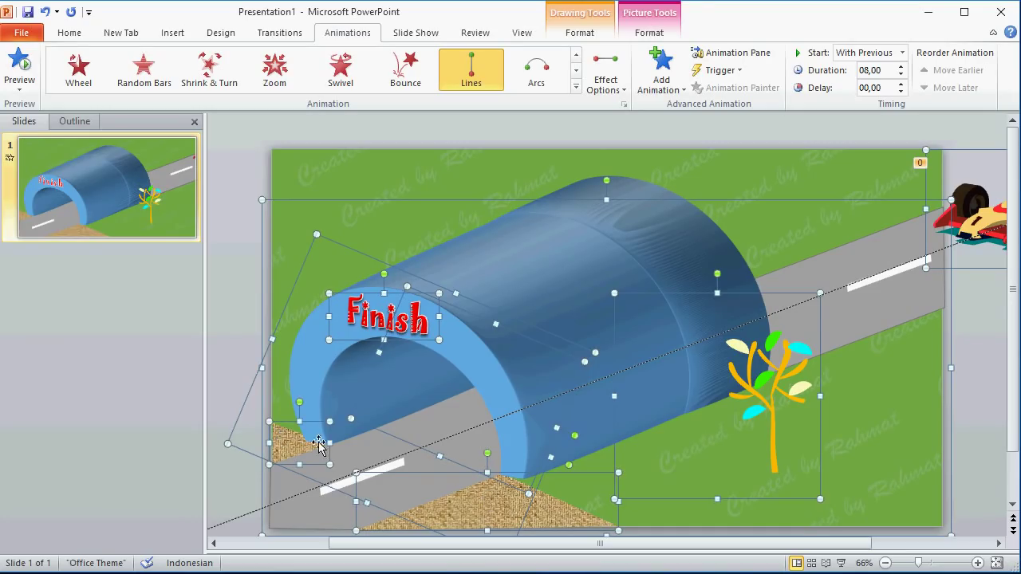
pyautogui.rightClick(422, 295)
pyautogui.moveTo(514, 415)
pyautogui.click(571, 417)
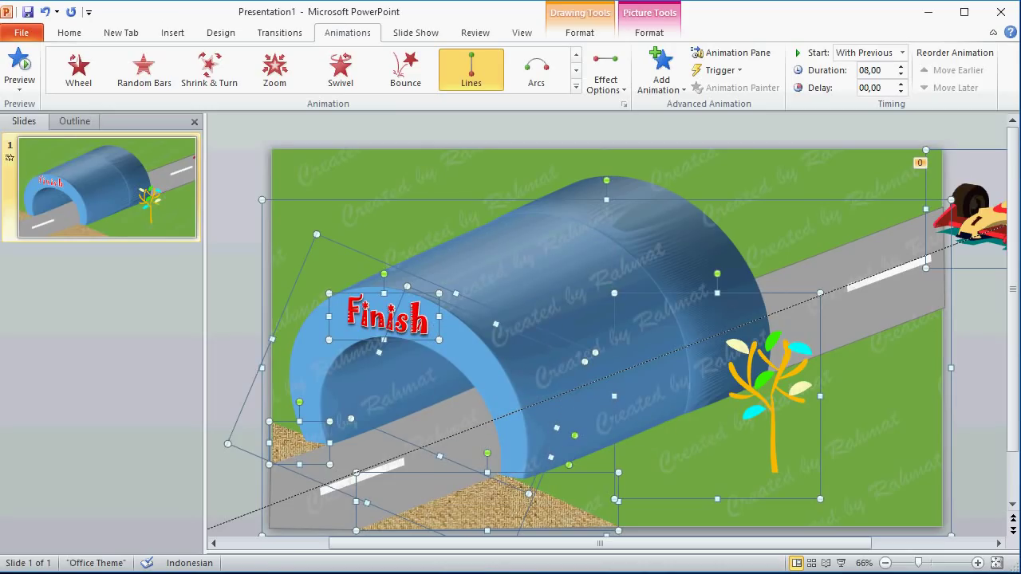
pyautogui.click(407, 35)
# Step: Start the slide show From Beginning to view the tunnel scene full screen
pyautogui.click(26, 76)
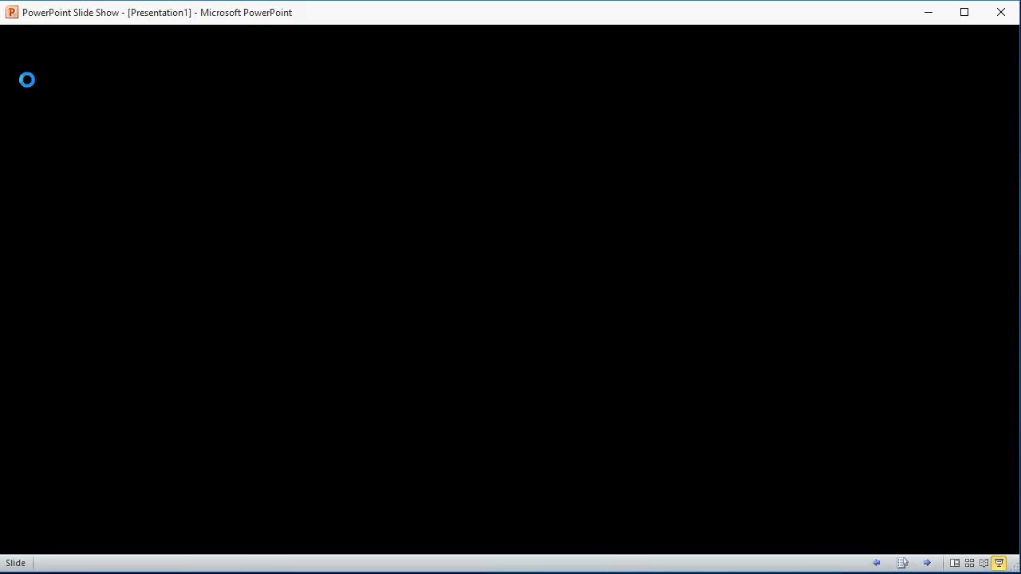